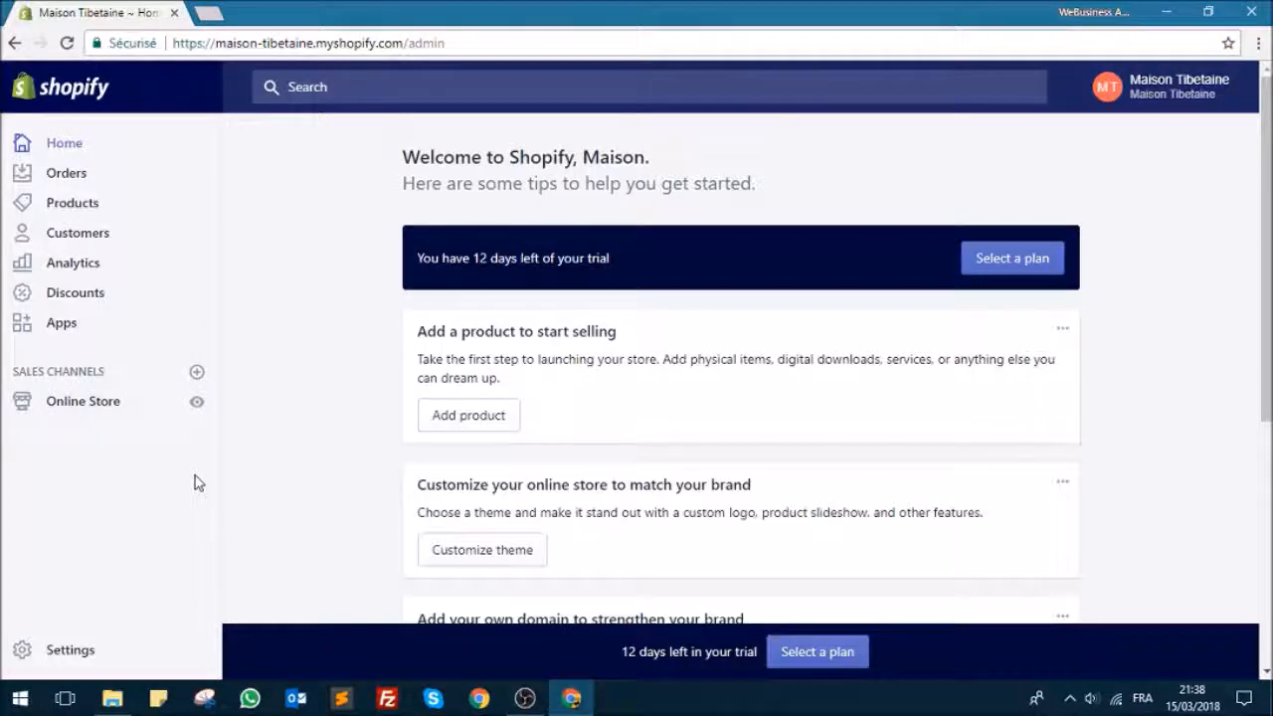
Step: Start a new page in the online store's Pages section and title it "Contact"
left_click(82, 410)
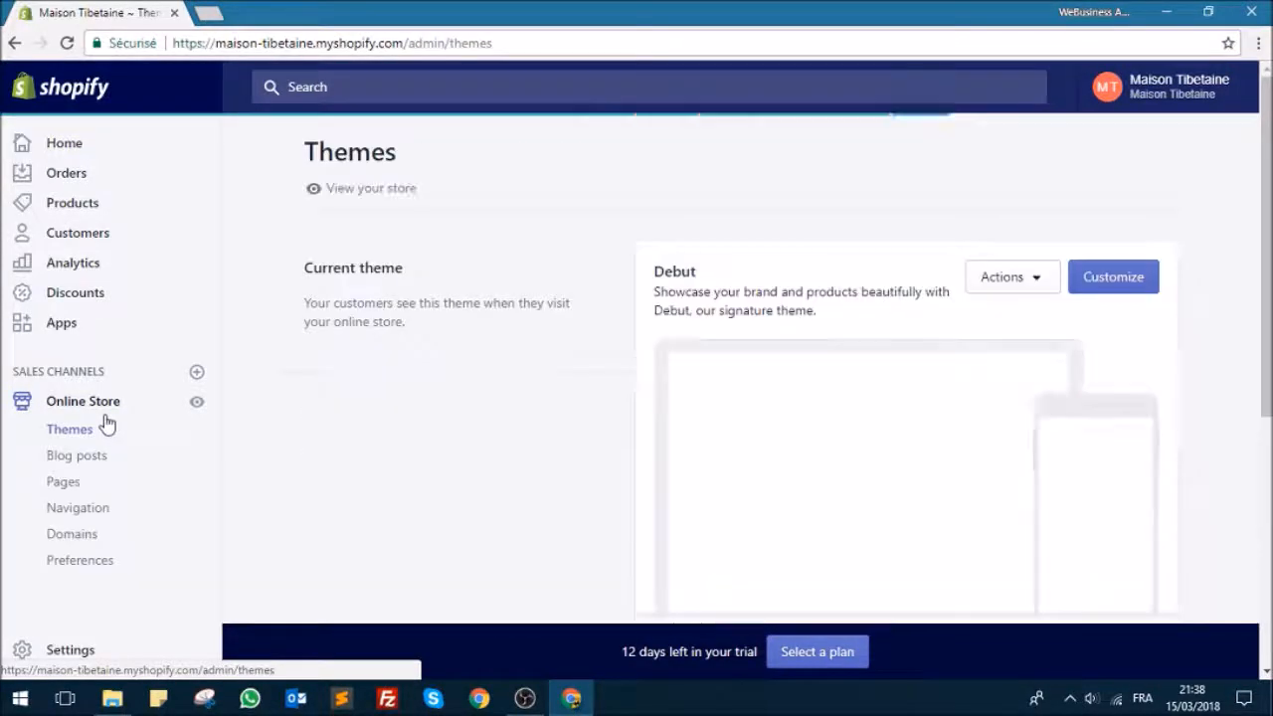
left_click(64, 482)
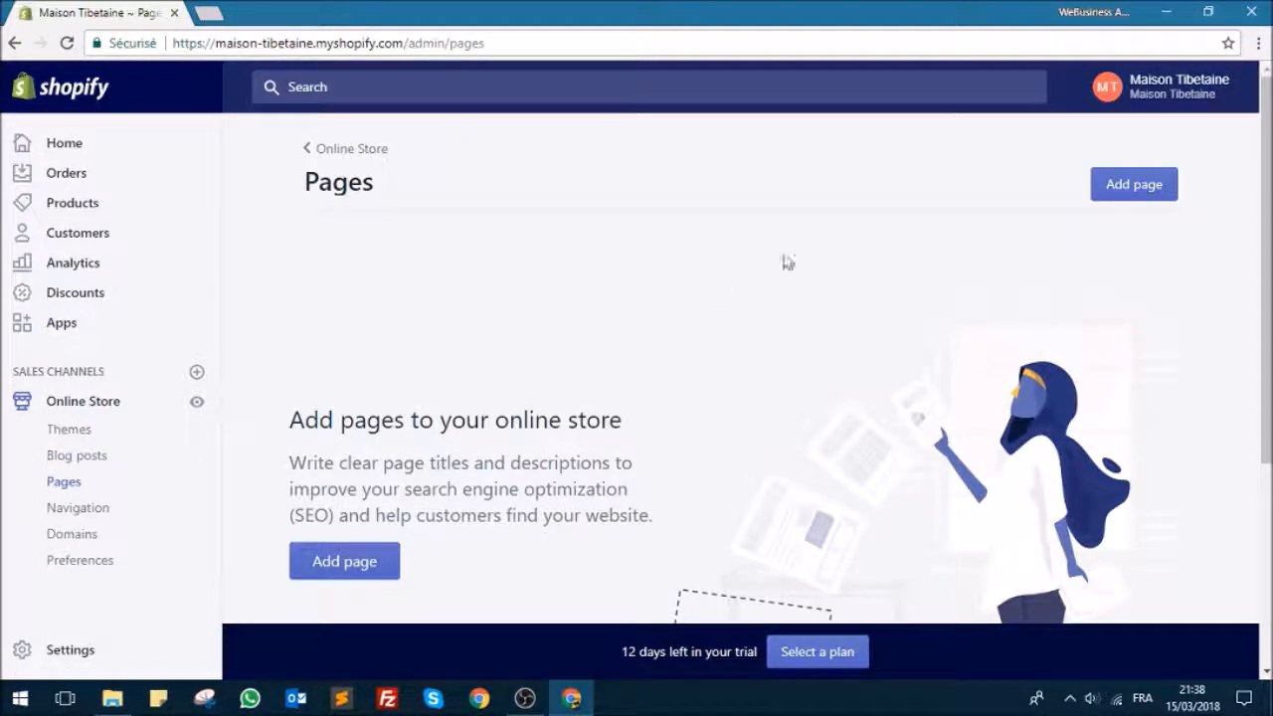
left_click(1127, 183)
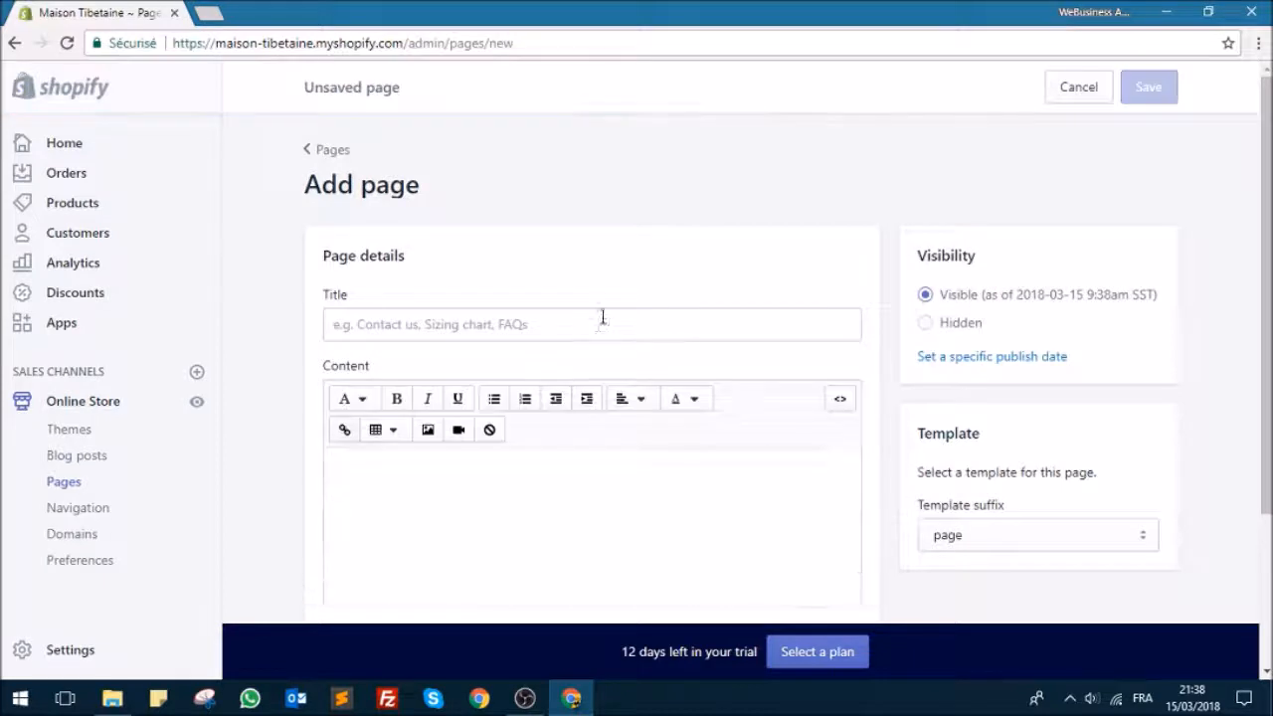
left_click(597, 331)
type("Contact")
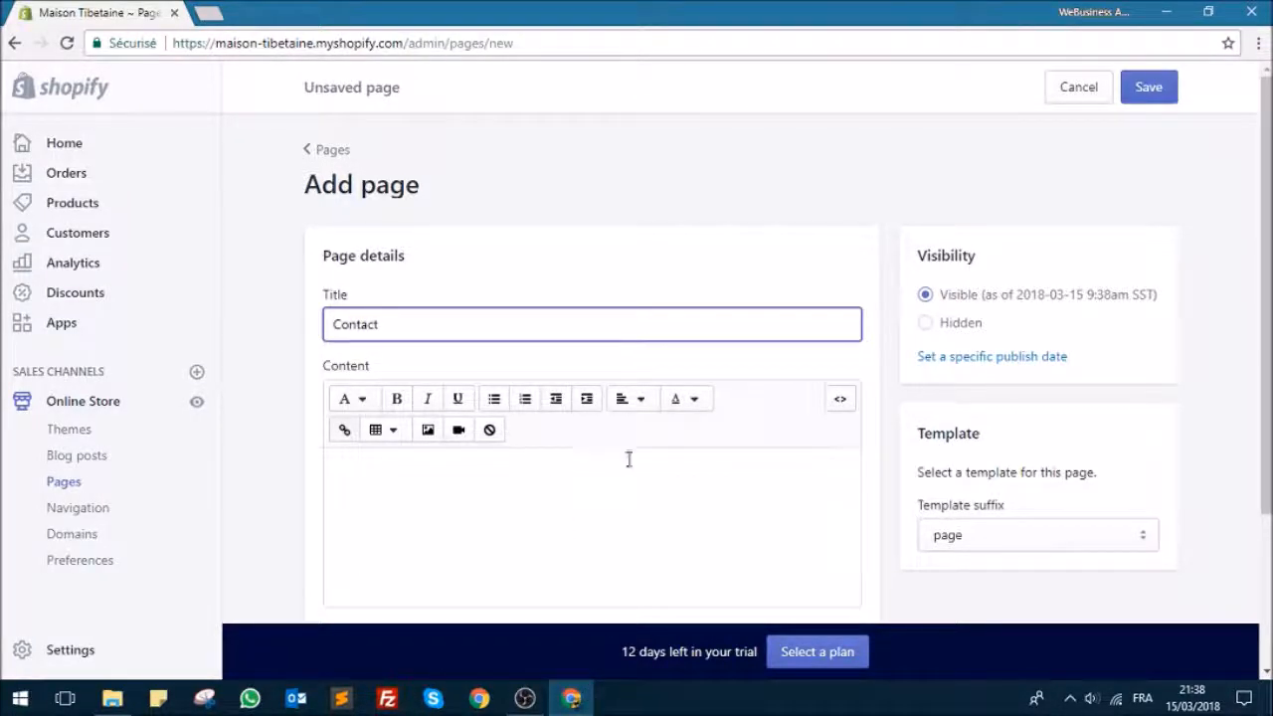
Step: Assign the page.contact template to the Contact page
scroll(636, 457, "down", 1)
left_click(1042, 445)
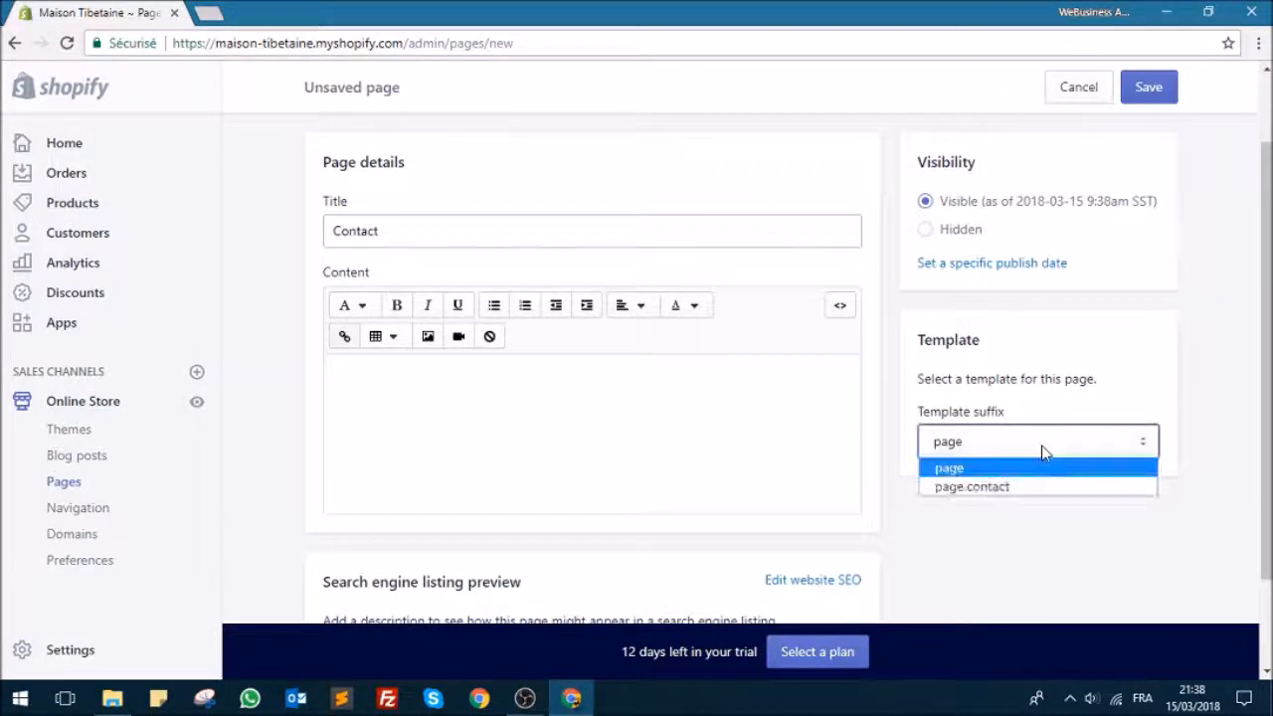
left_click(994, 495)
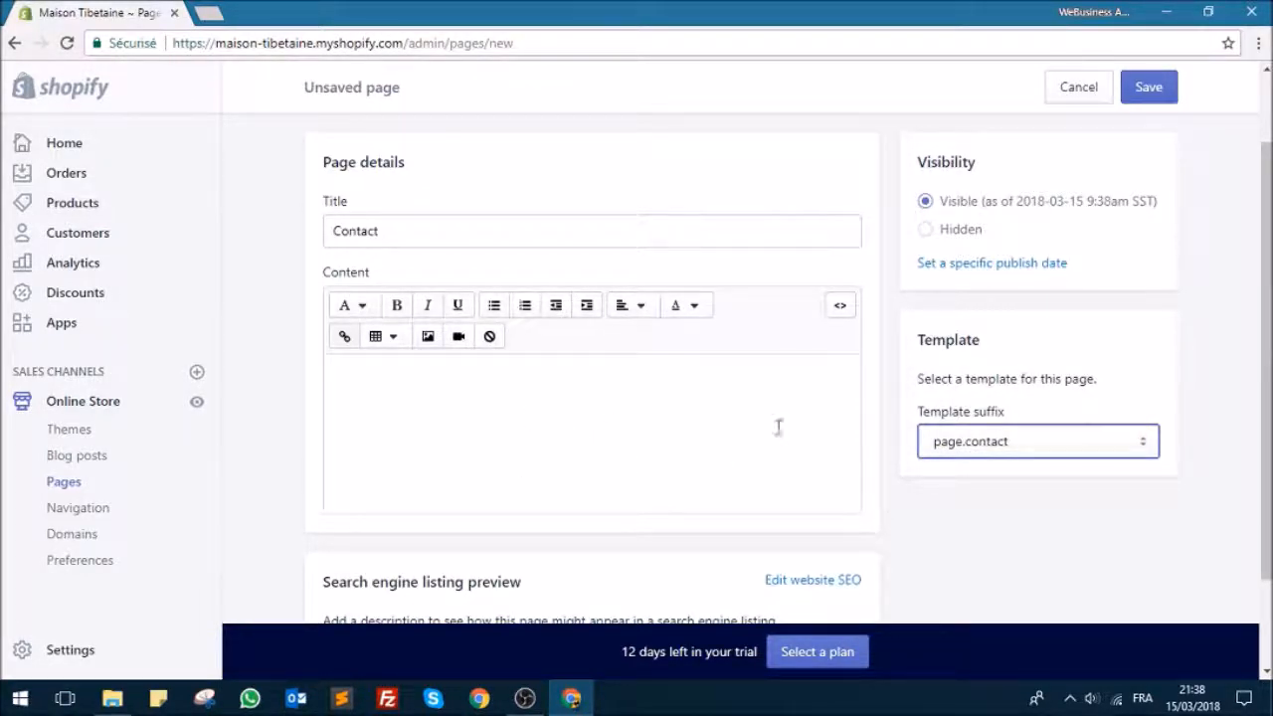
Step: Write "Veuillez nous contacter via cette page." as the Contact page's content
left_click(661, 386)
type("Veuillez")
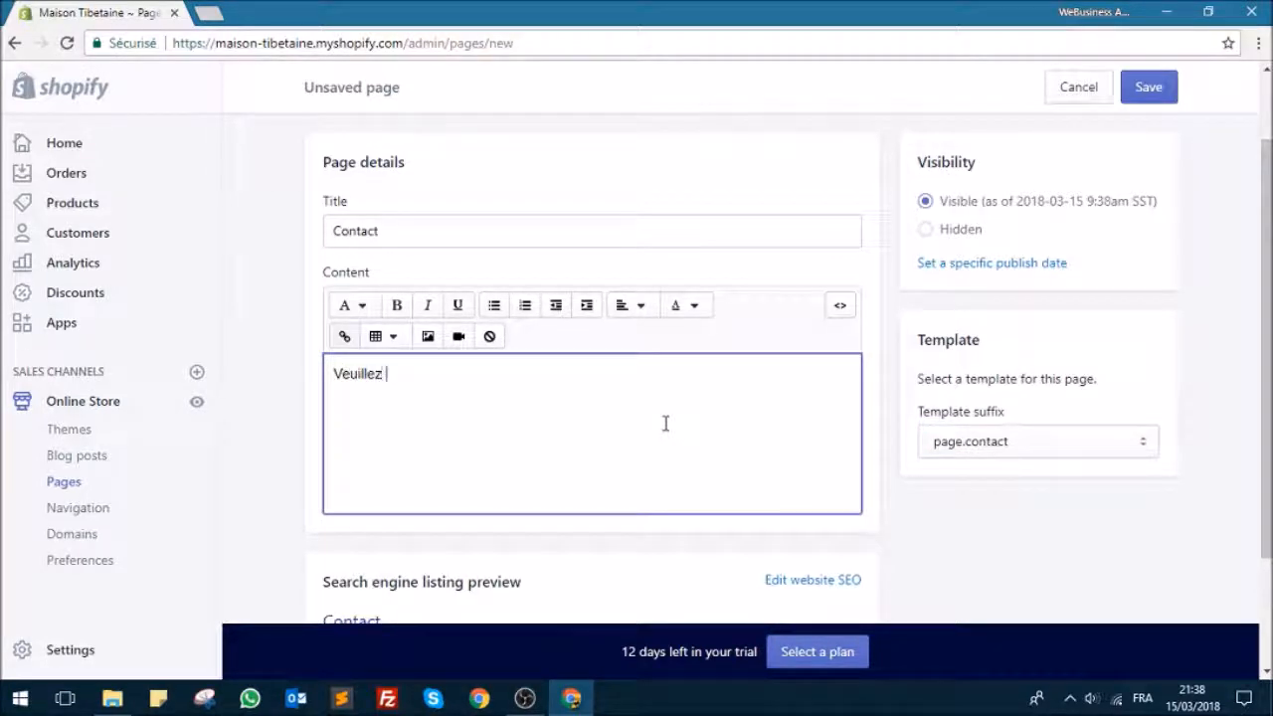
type(" nous contacter via c")
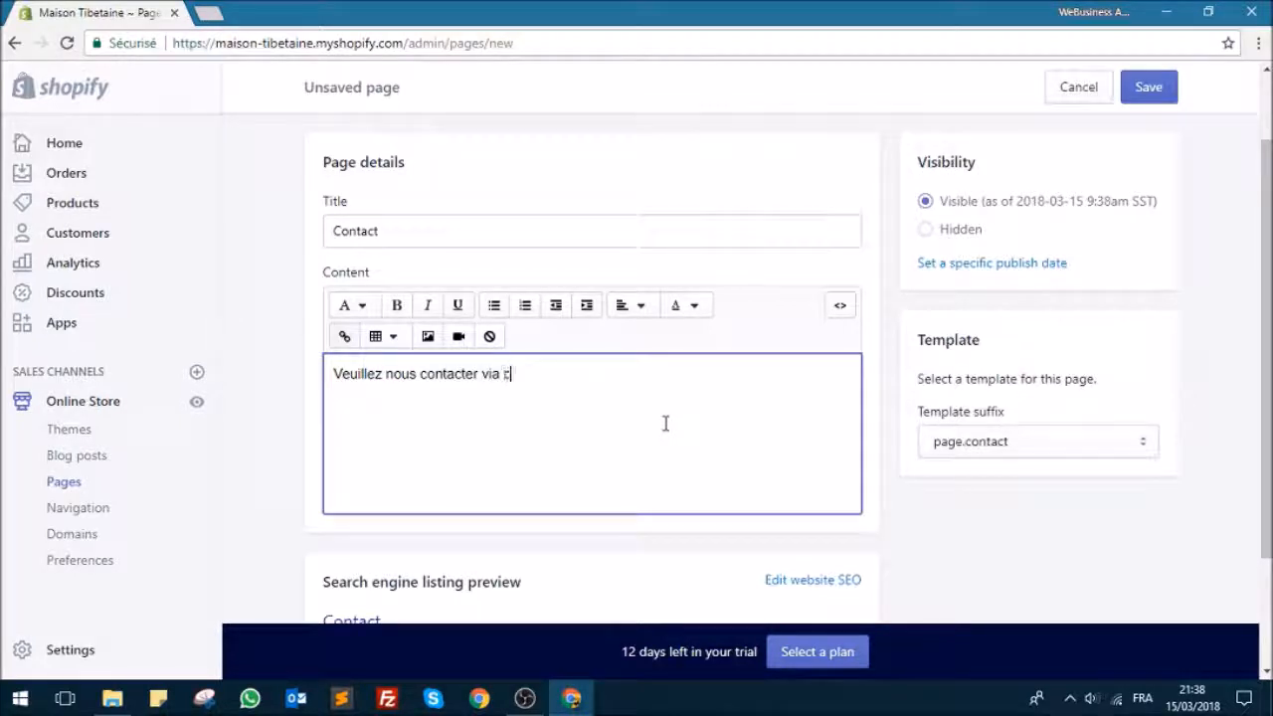
type("ette page.")
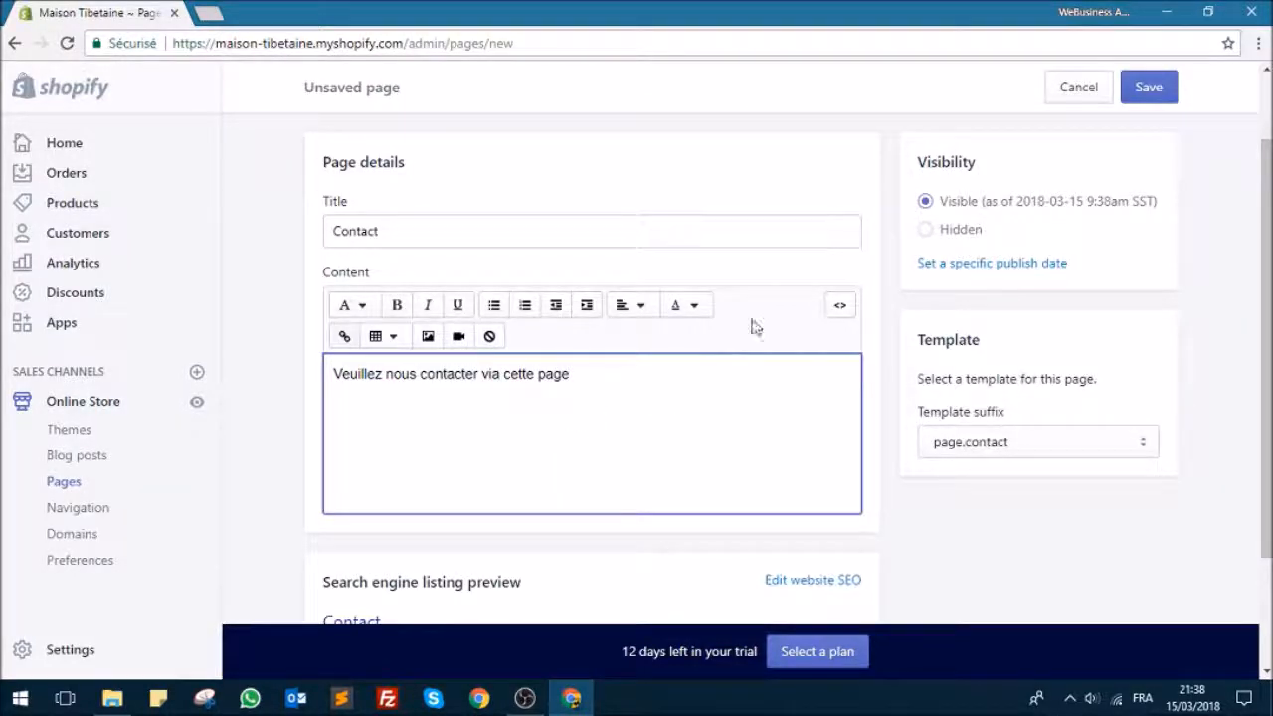
Step: Review the Contact page's search engine listing, including its SEO page title, meta description and URL handle
scroll(900, 318, "down", 1)
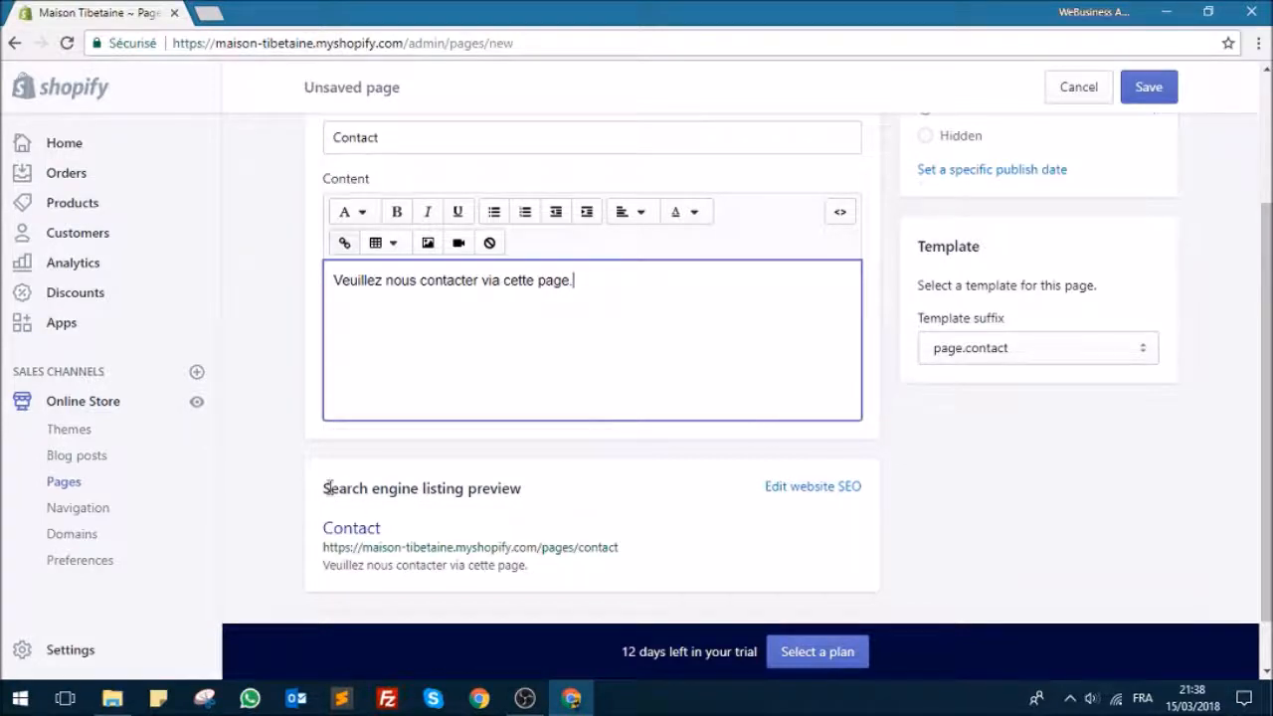
scroll(511, 497, "down", 1)
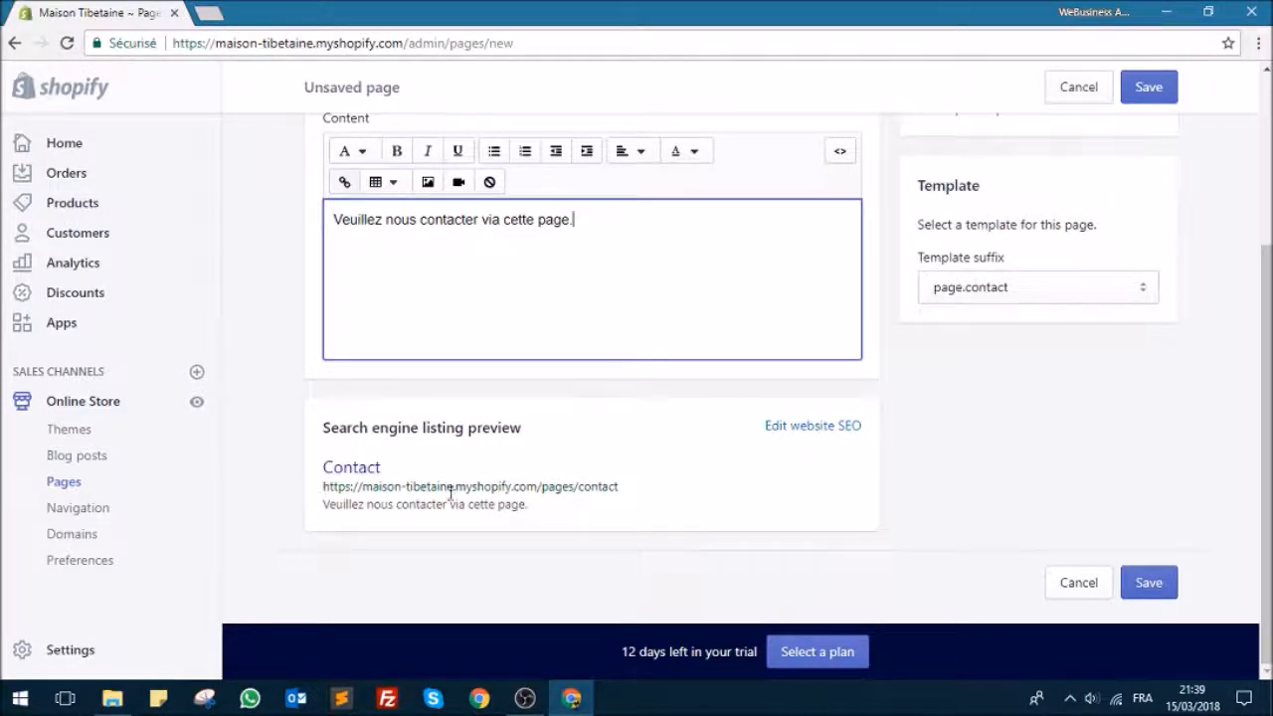
left_click(833, 434)
scroll(696, 450, "down", 2)
left_click(395, 402)
left_click(587, 476)
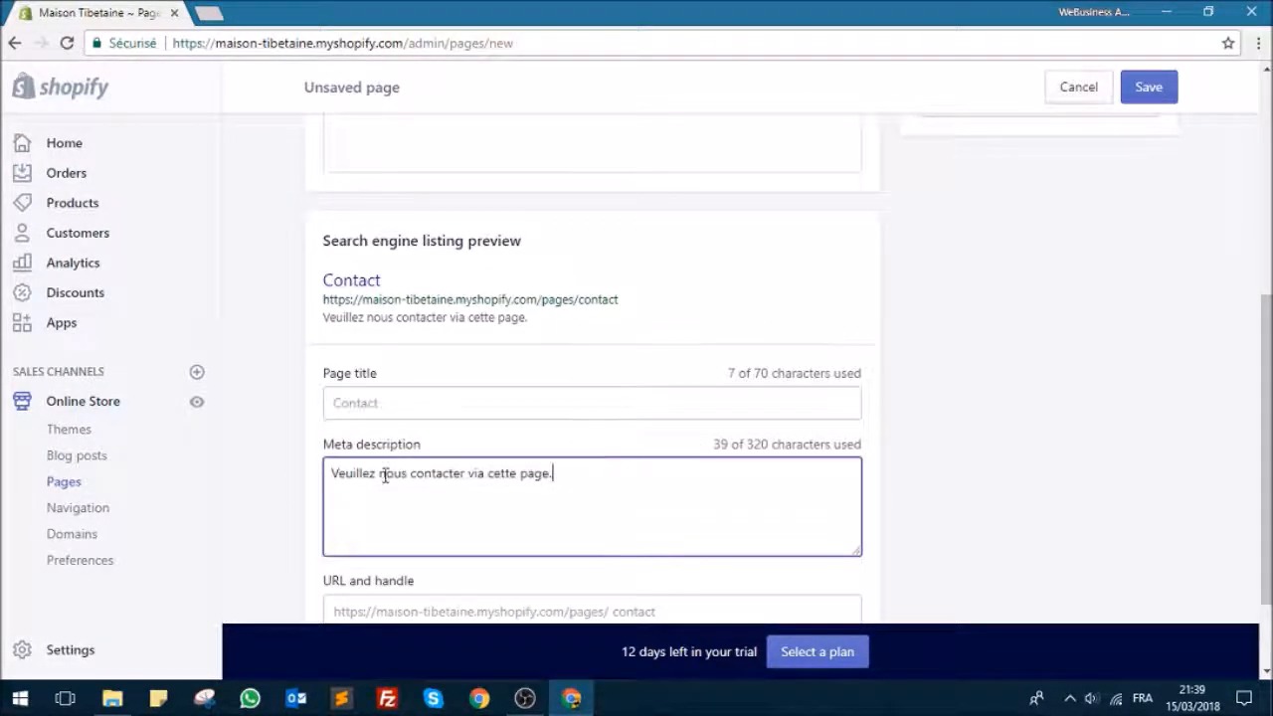
scroll(384, 474, "down", 2)
left_click(656, 494)
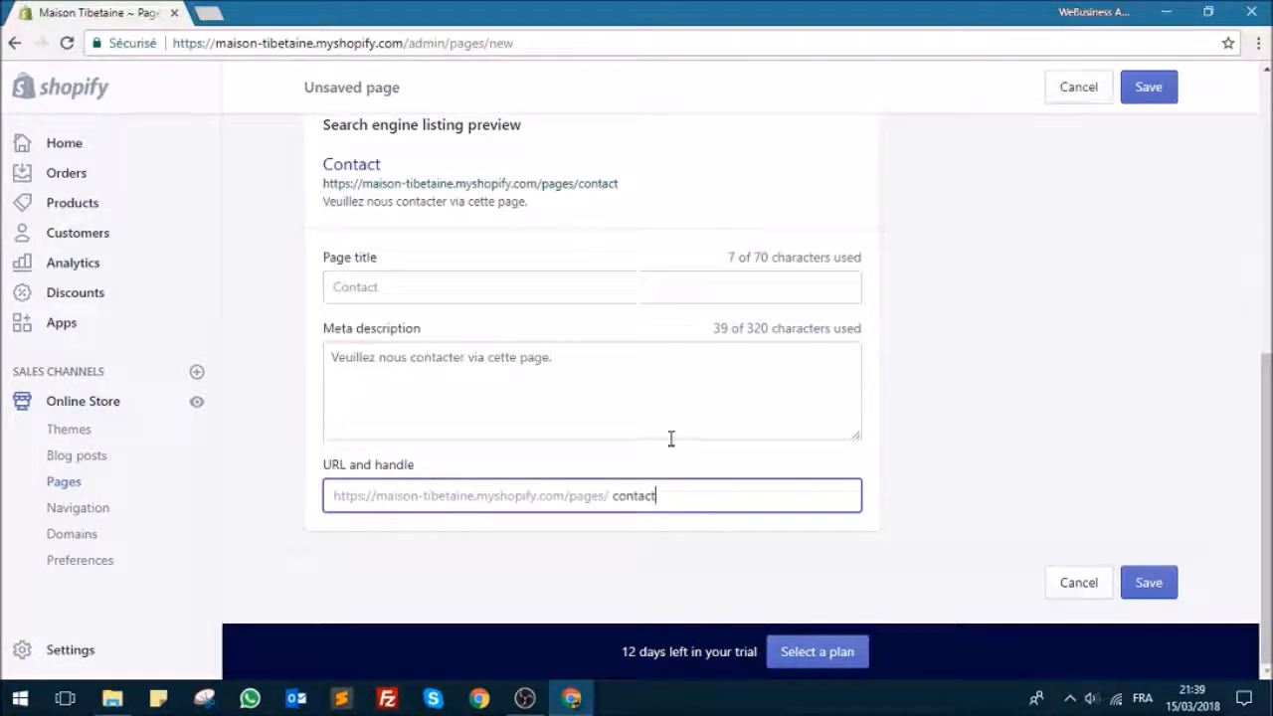
Step: Save the Contact page and return to the list of pages
scroll(1121, 193, "up", 7)
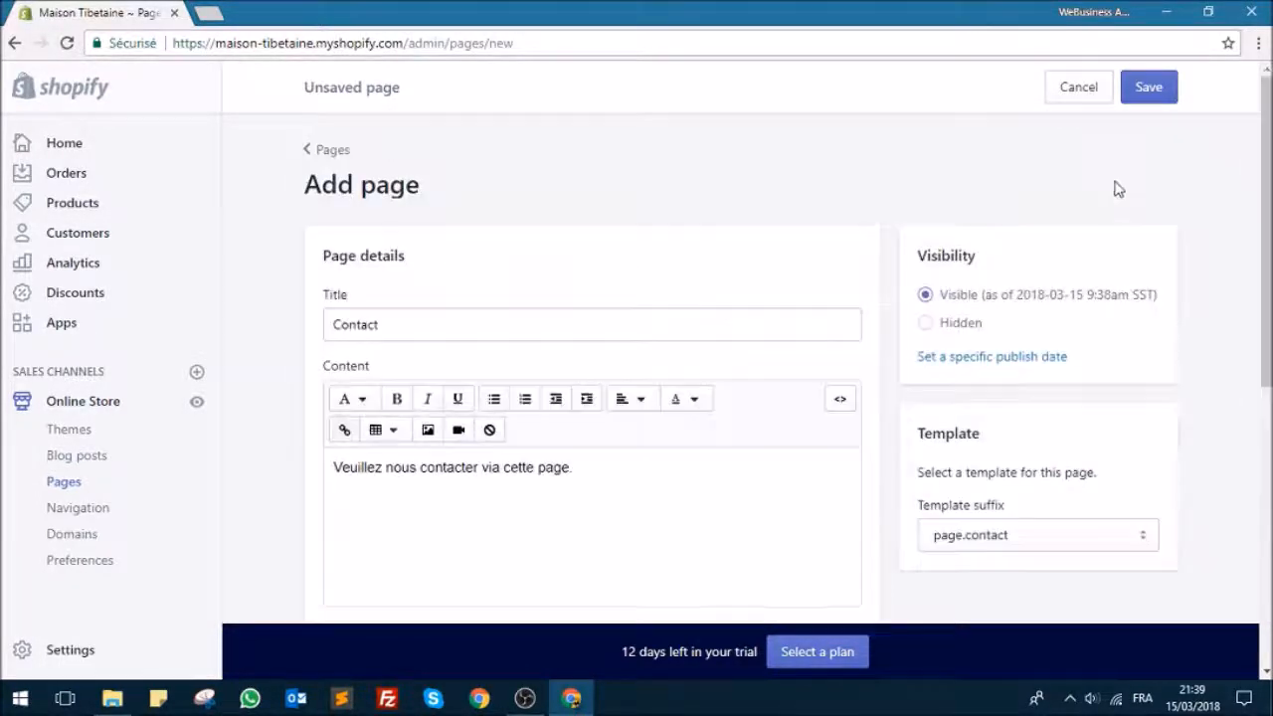
left_click(1148, 87)
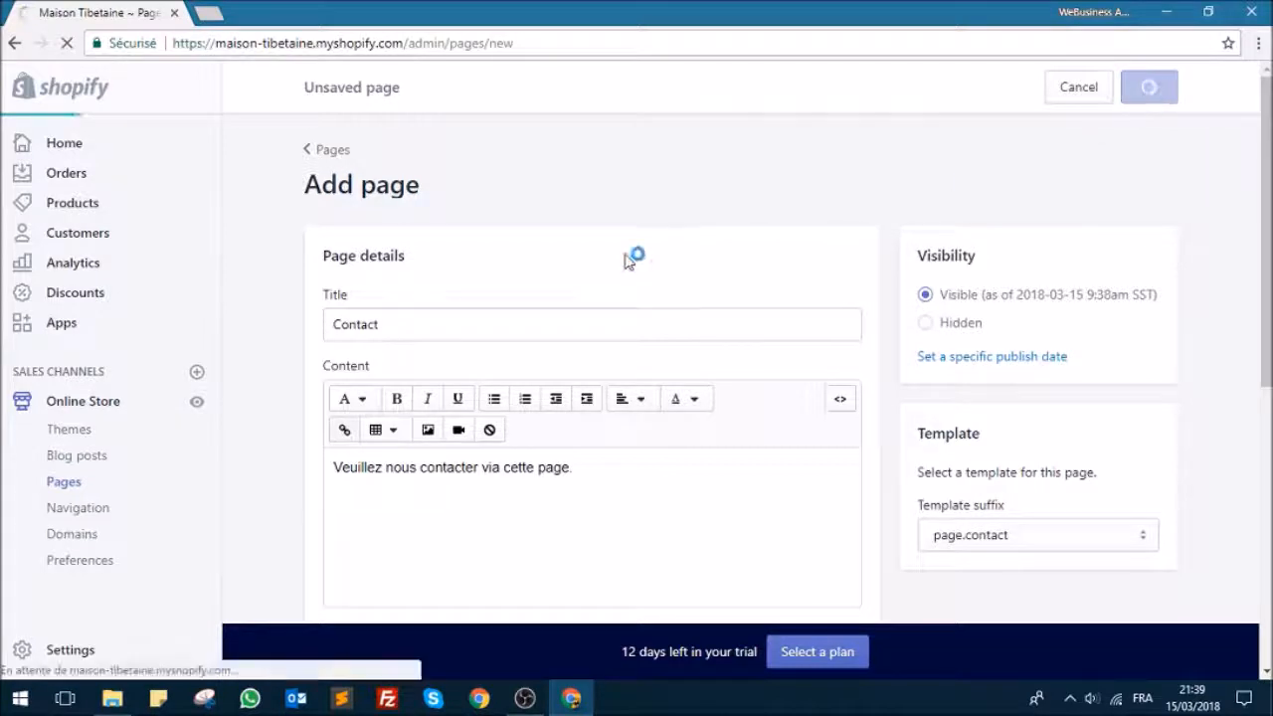
left_click(326, 148)
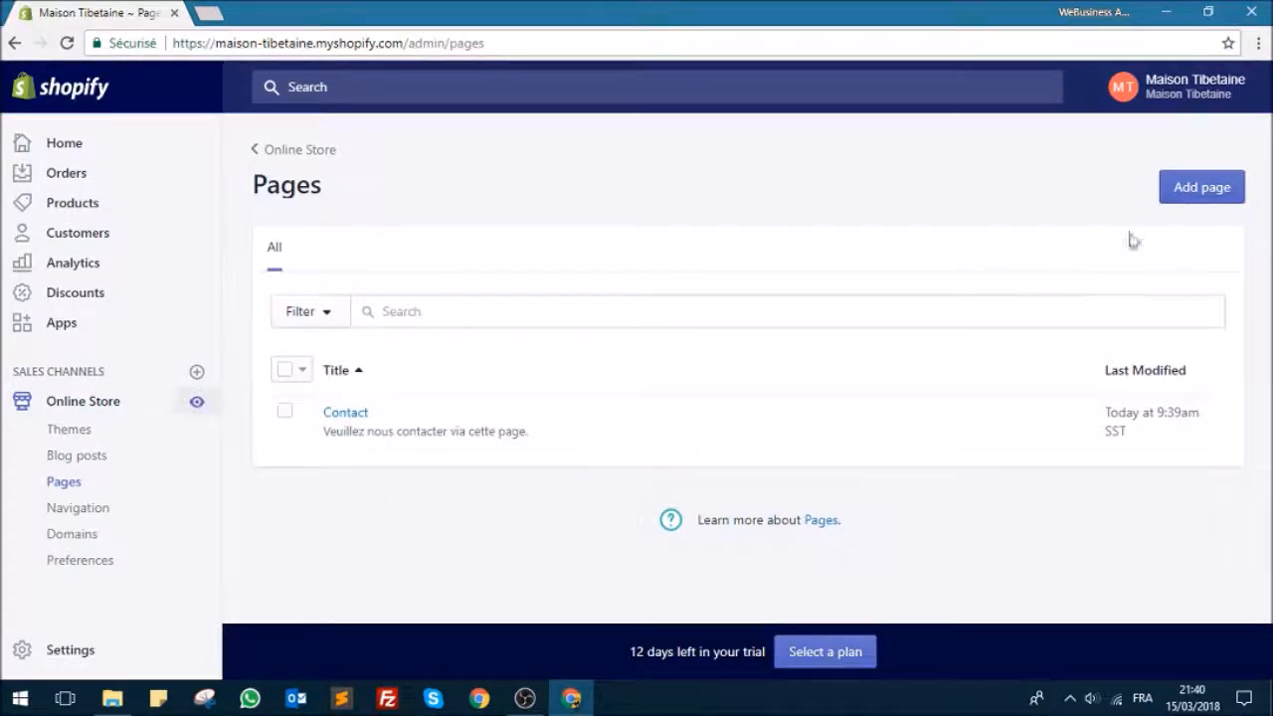
Step: Add another page to the online store with the title "A propos"
left_click(1192, 189)
left_click(434, 326)
type("A propos")
Step: Write the page content "La boutique Maison Tibetaine est spécialisée dans la vente de décoration d'intérieur axées sur la culture Tibétaine."
left_click(529, 474)
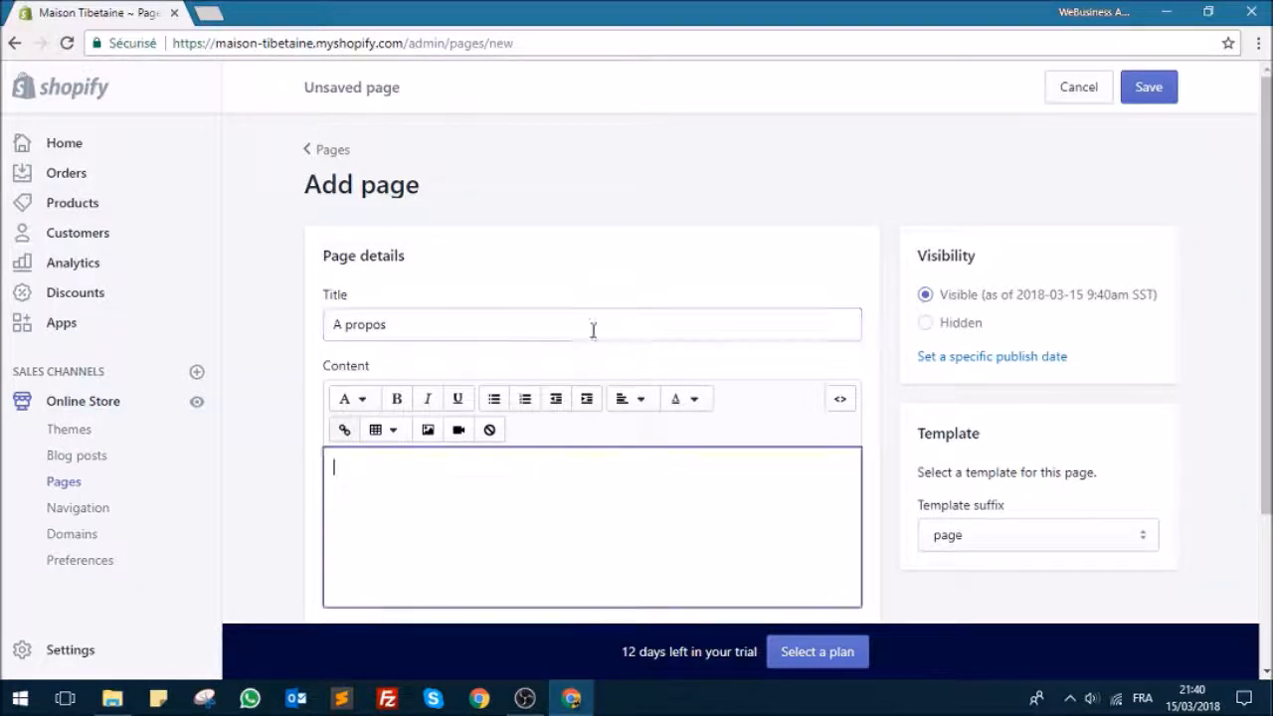
type("L")
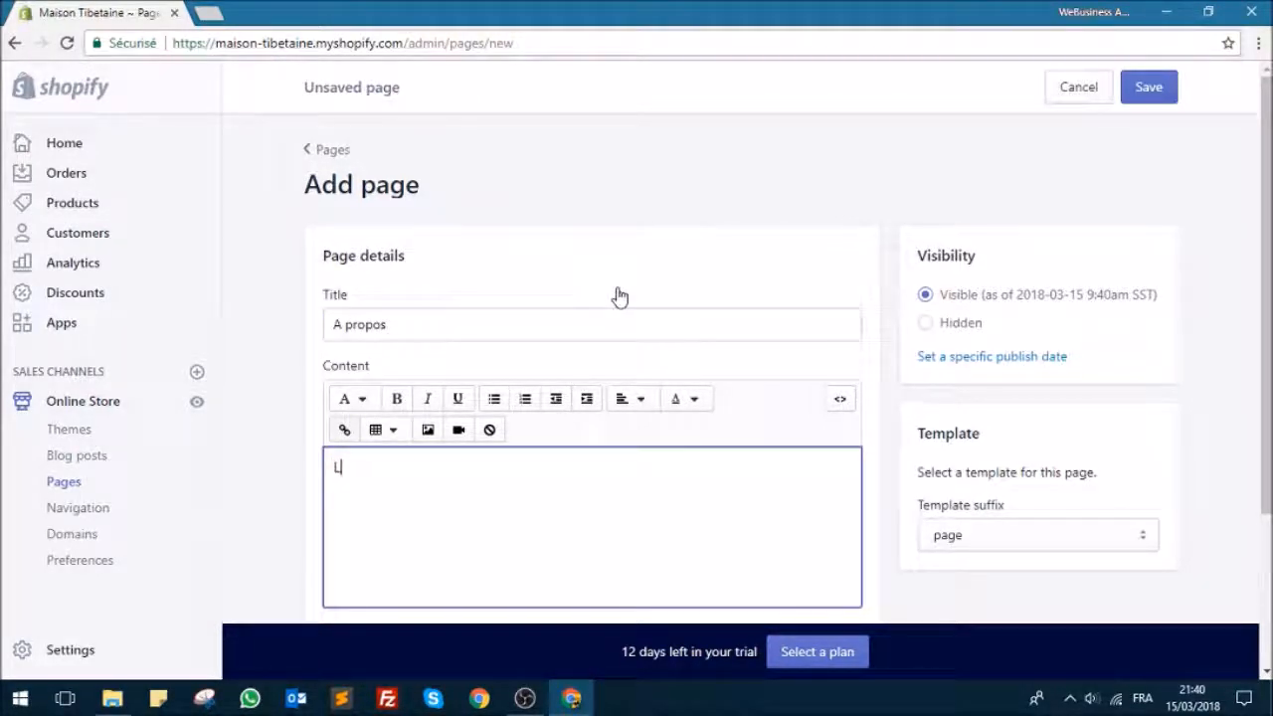
type("a boutique M")
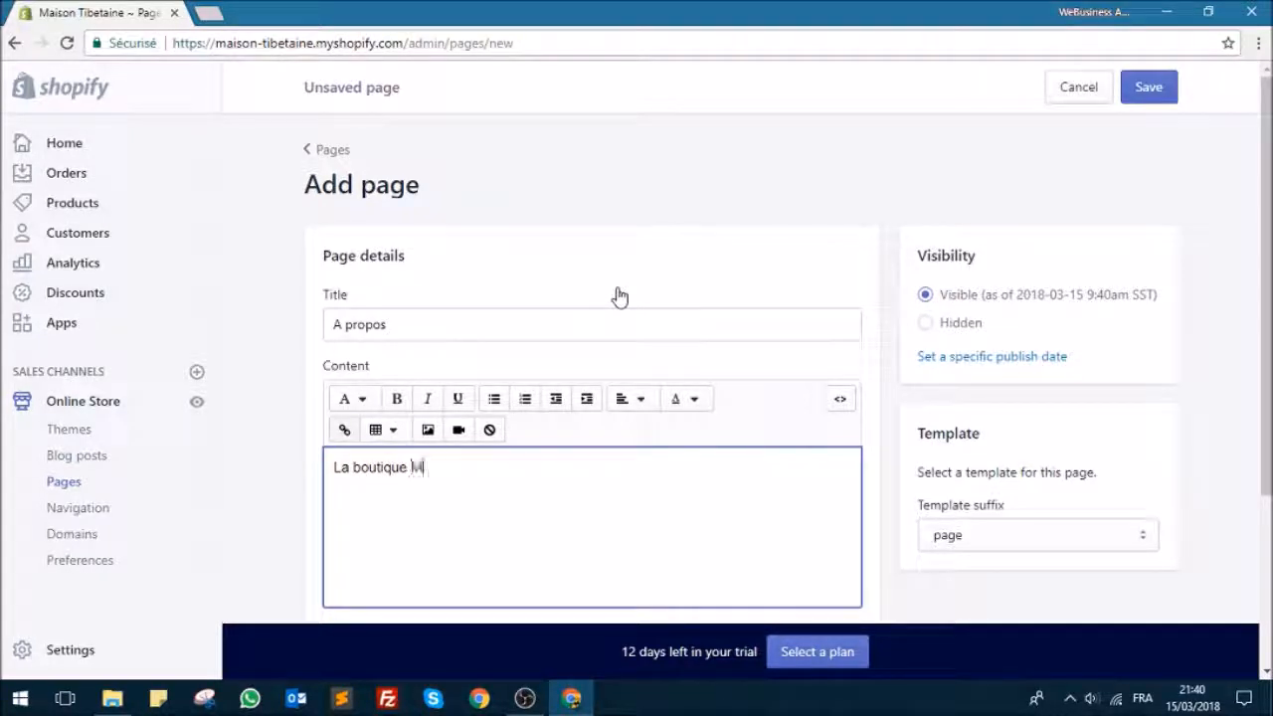
type("aison Tibetaine es")
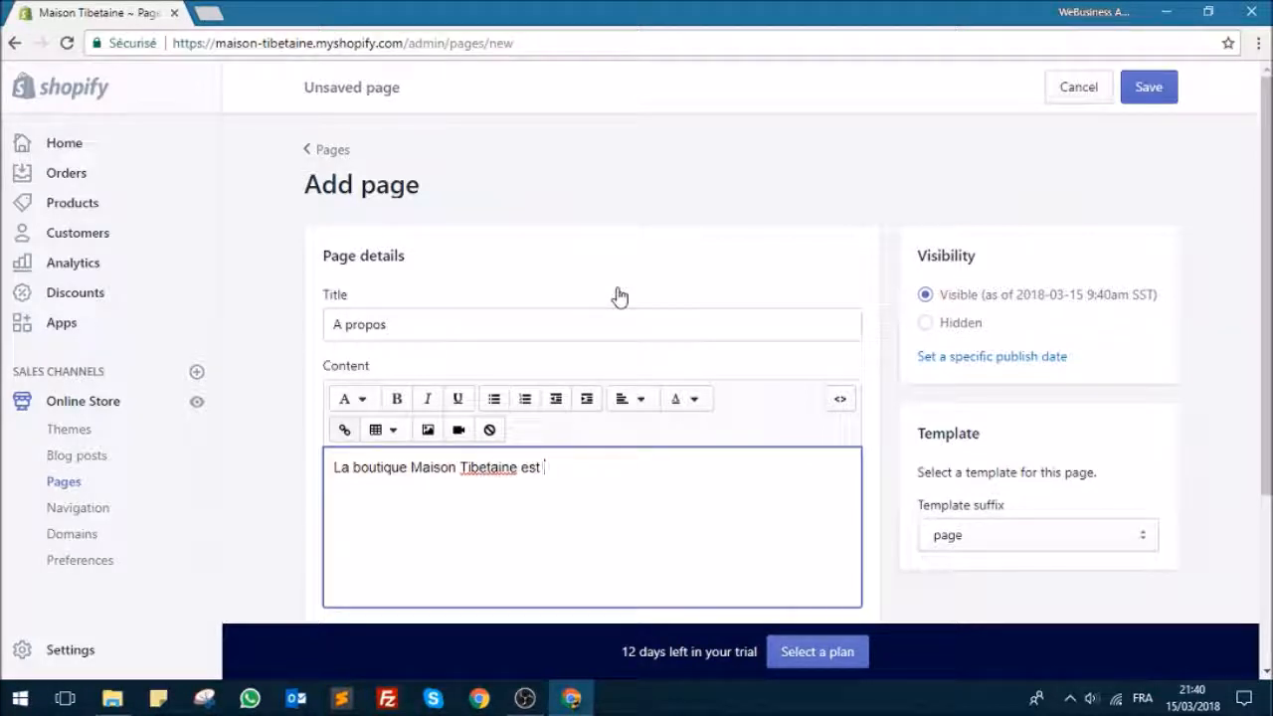
type("t spécialisée dans la vente de d")
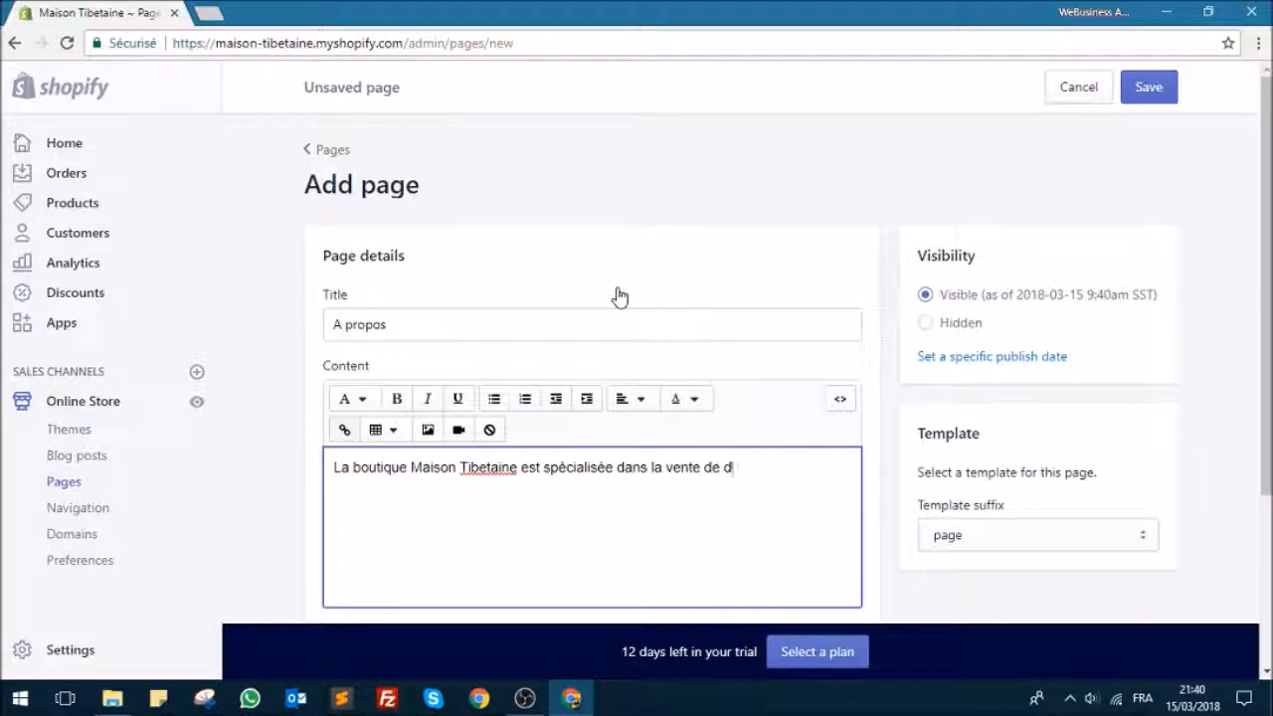
type("écoration d'intérieur axées")
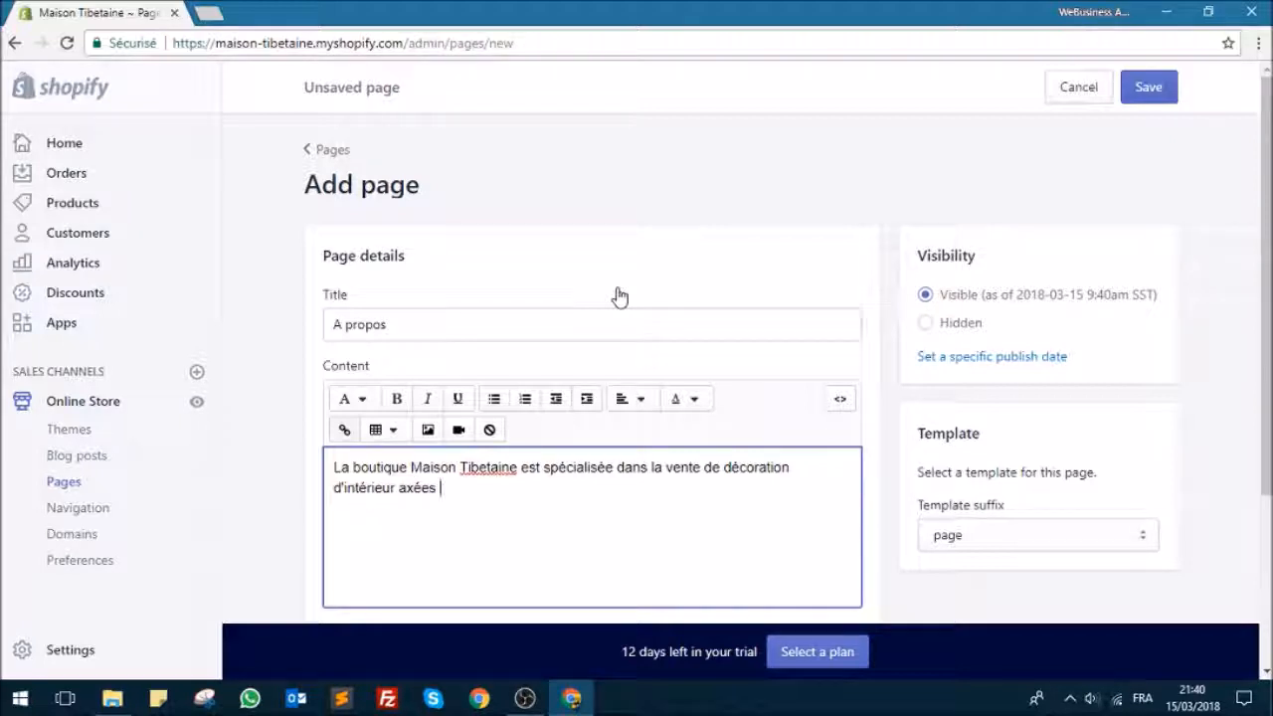
type(" sur la culture Tibétaine.")
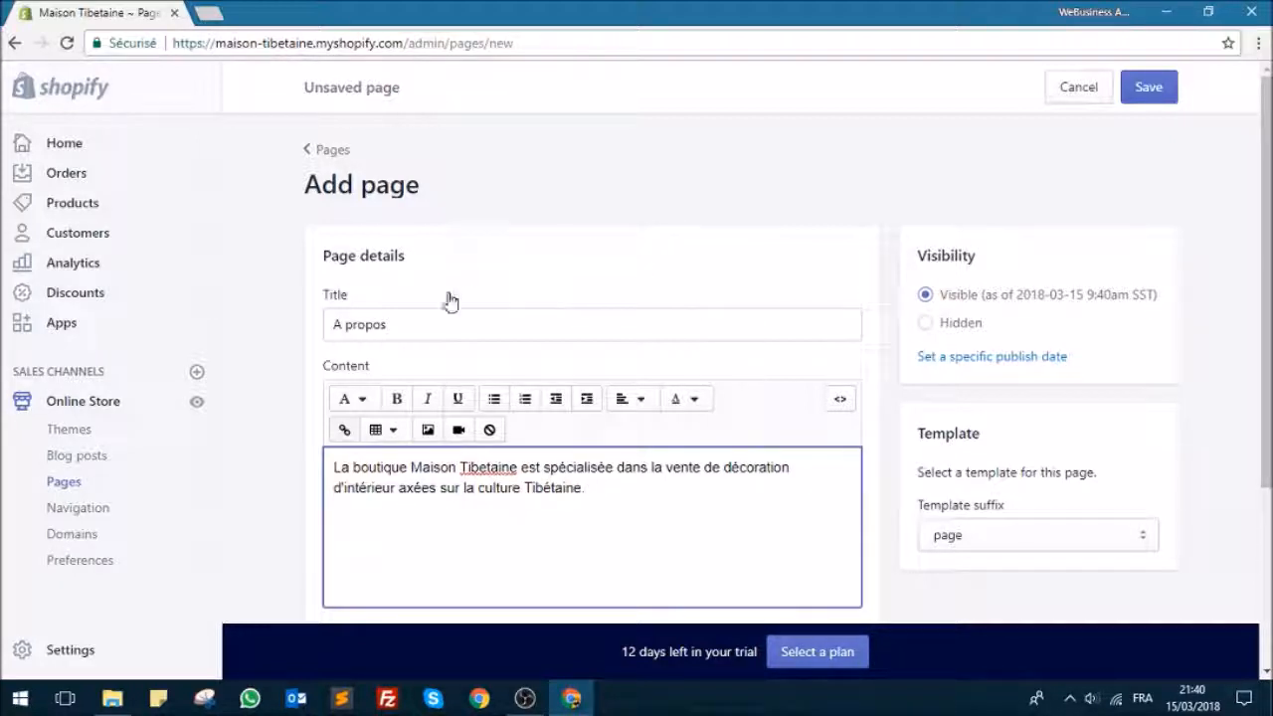
Step: Check the search engine preview of the "A propos" page, save the page and return to the list of pages
scroll(490, 296, "down", 3)
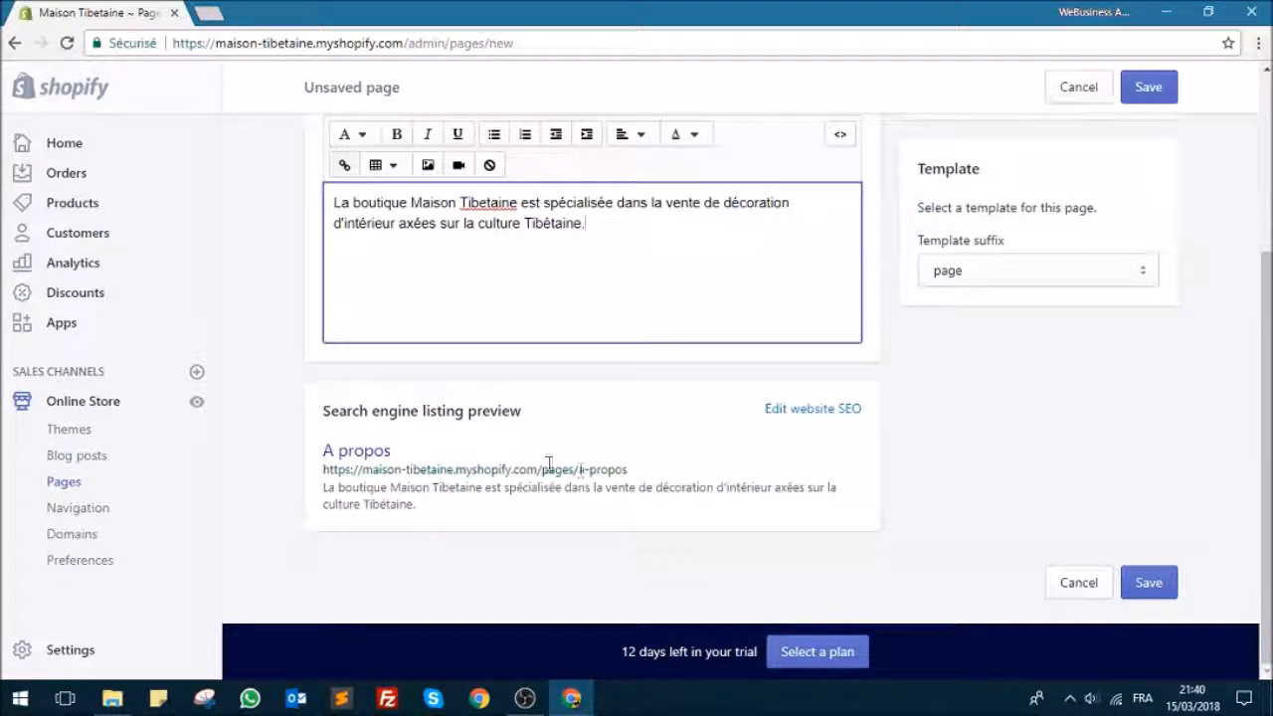
scroll(468, 401, "up", 2)
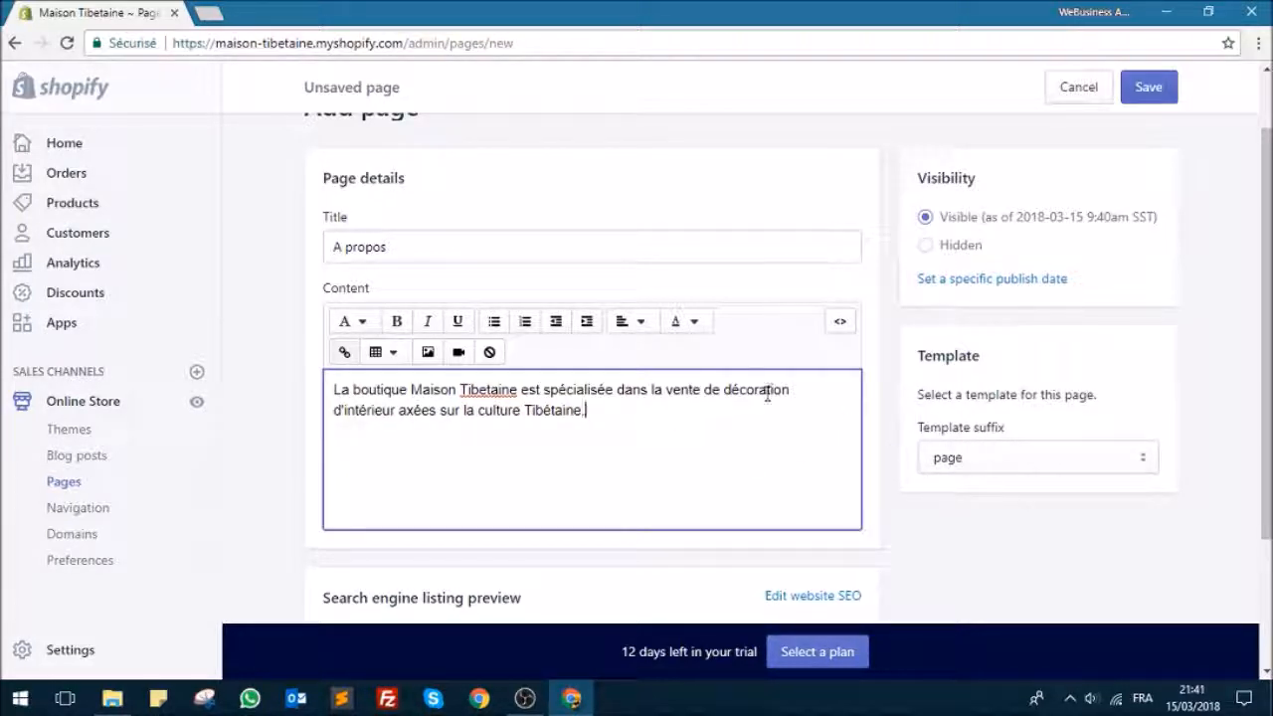
scroll(625, 393, "up", 1)
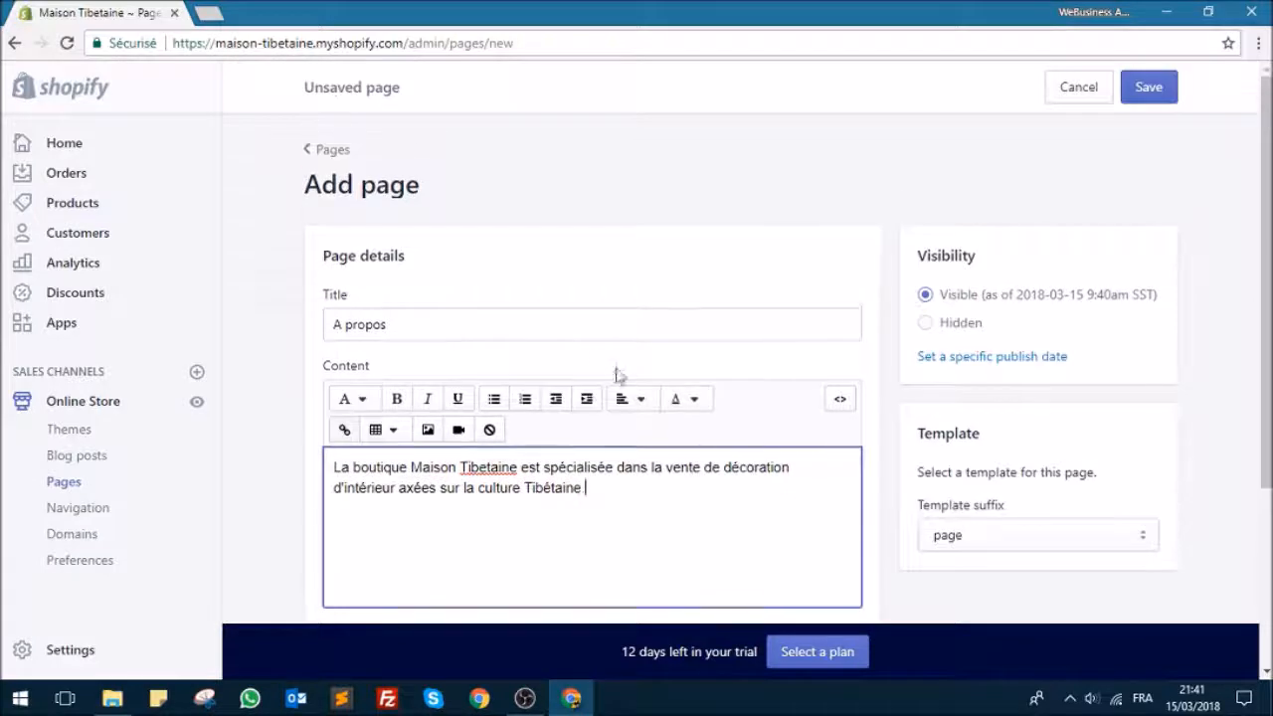
left_click(1147, 90)
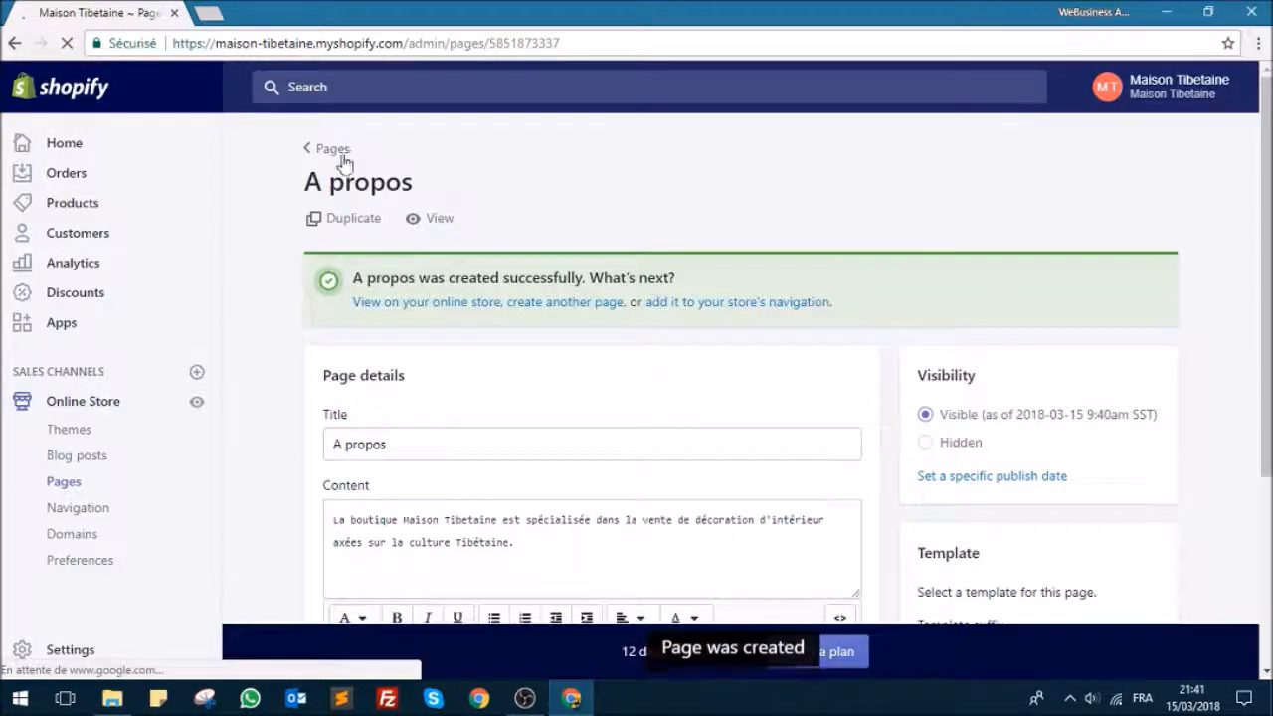
left_click(332, 153)
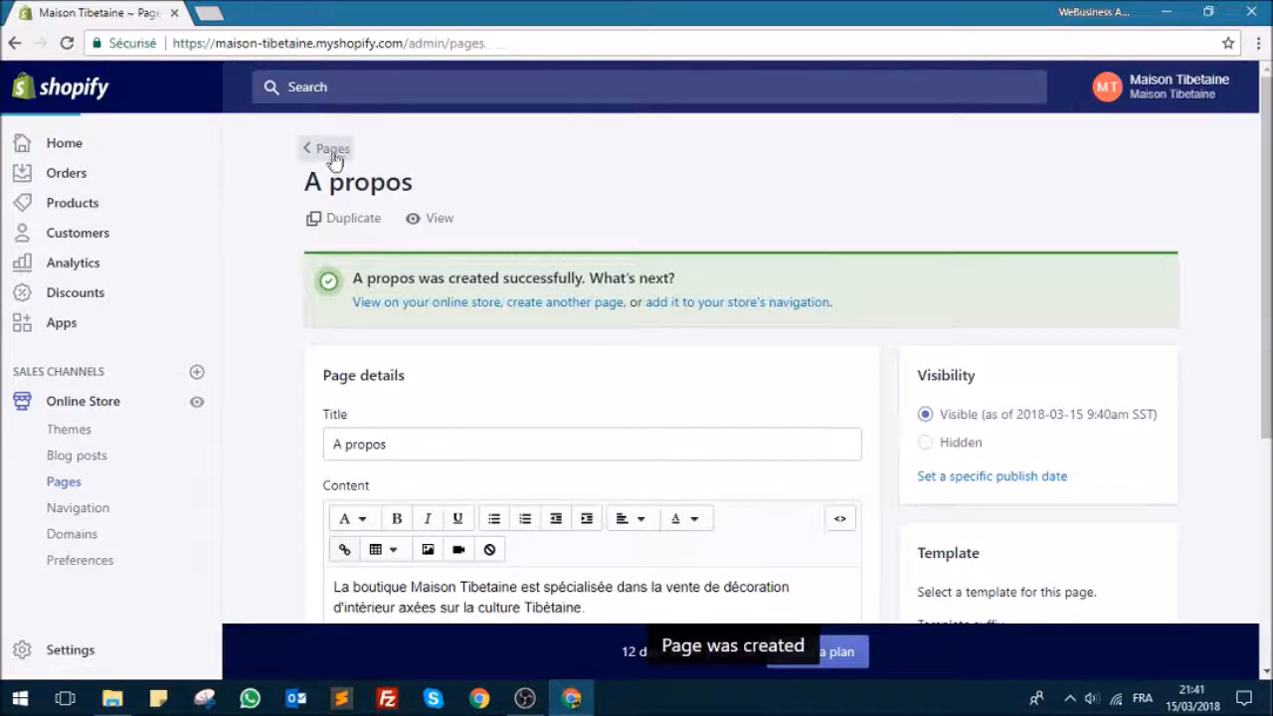
Step: Add a third page to the online store with the title "FAQ"
left_click(1173, 188)
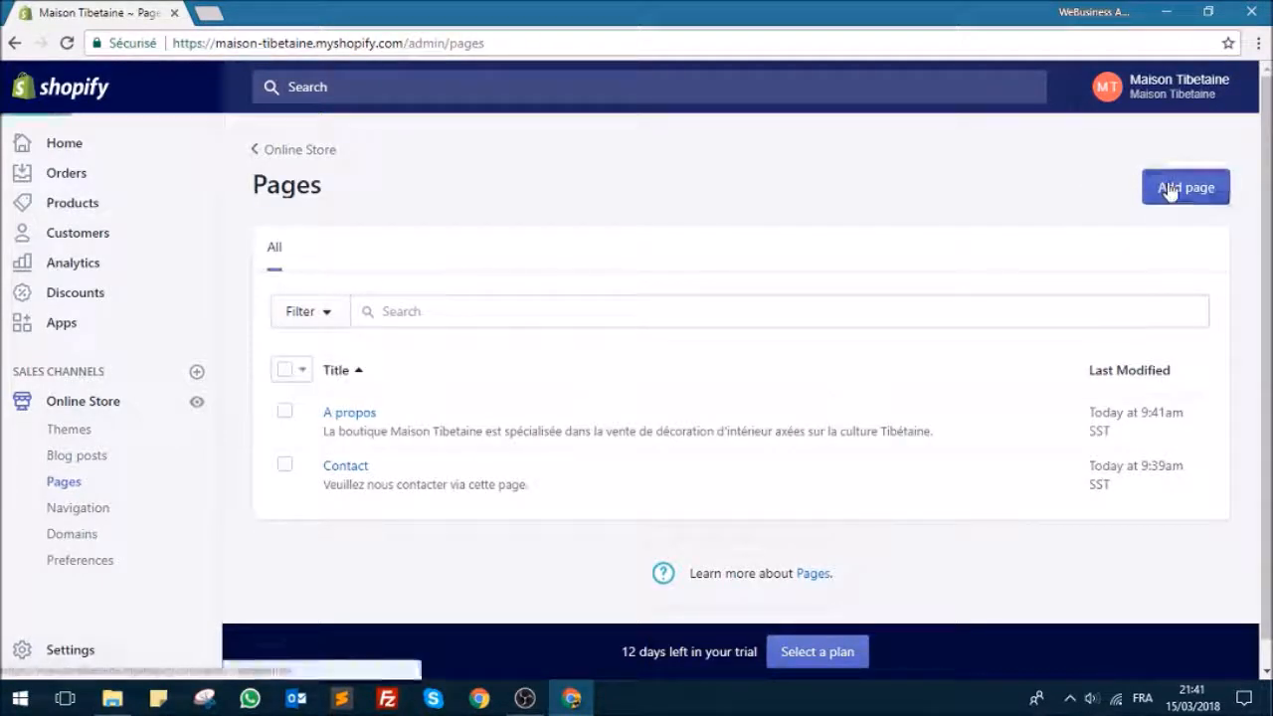
left_click(541, 329)
type("FAQ")
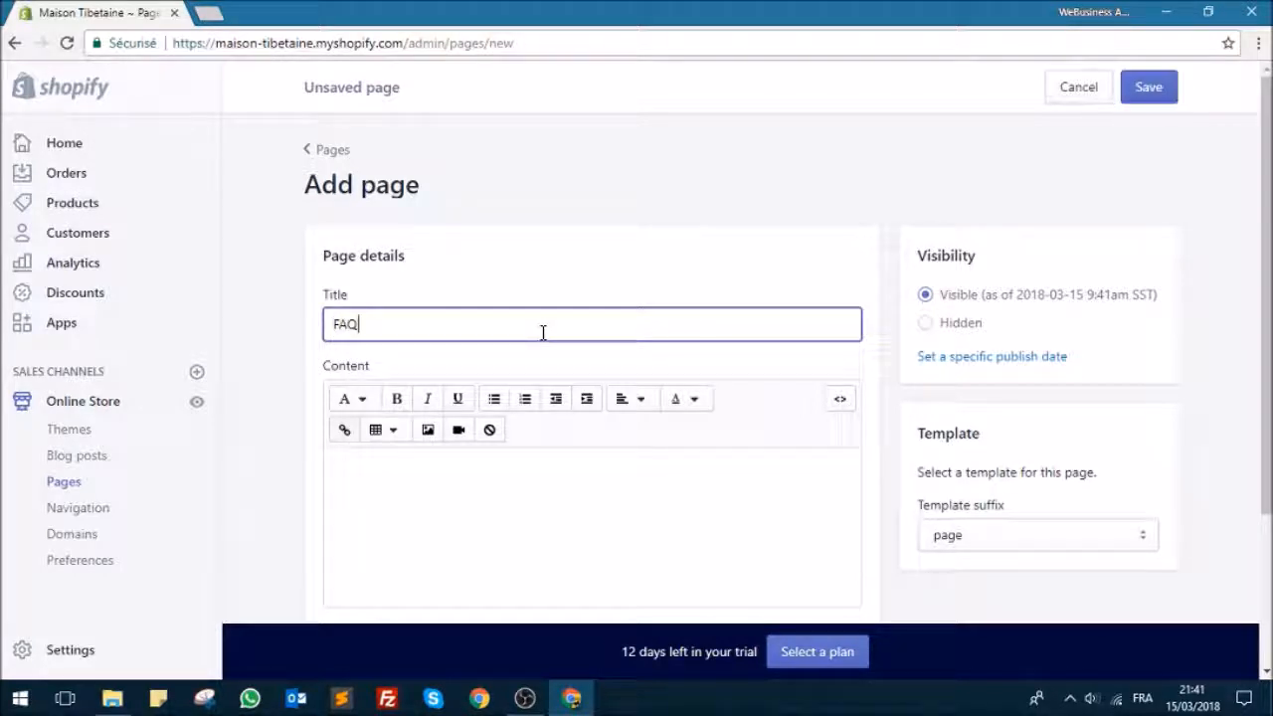
Step: Enter "Pourquoi les délais de livraison sont-ils ausi long ?" as the first question in the FAQ page's content
scroll(639, 350, "down", 1)
left_click(624, 404)
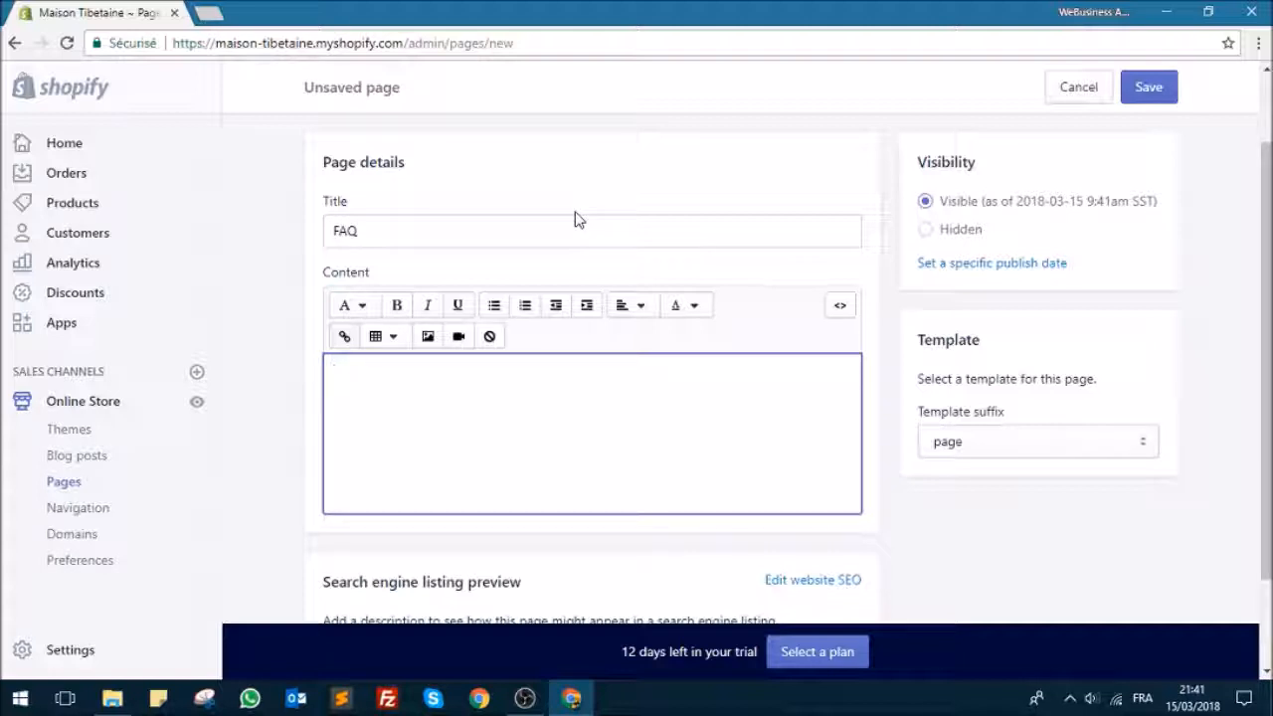
type("Pourquoi les délais de livraison so")
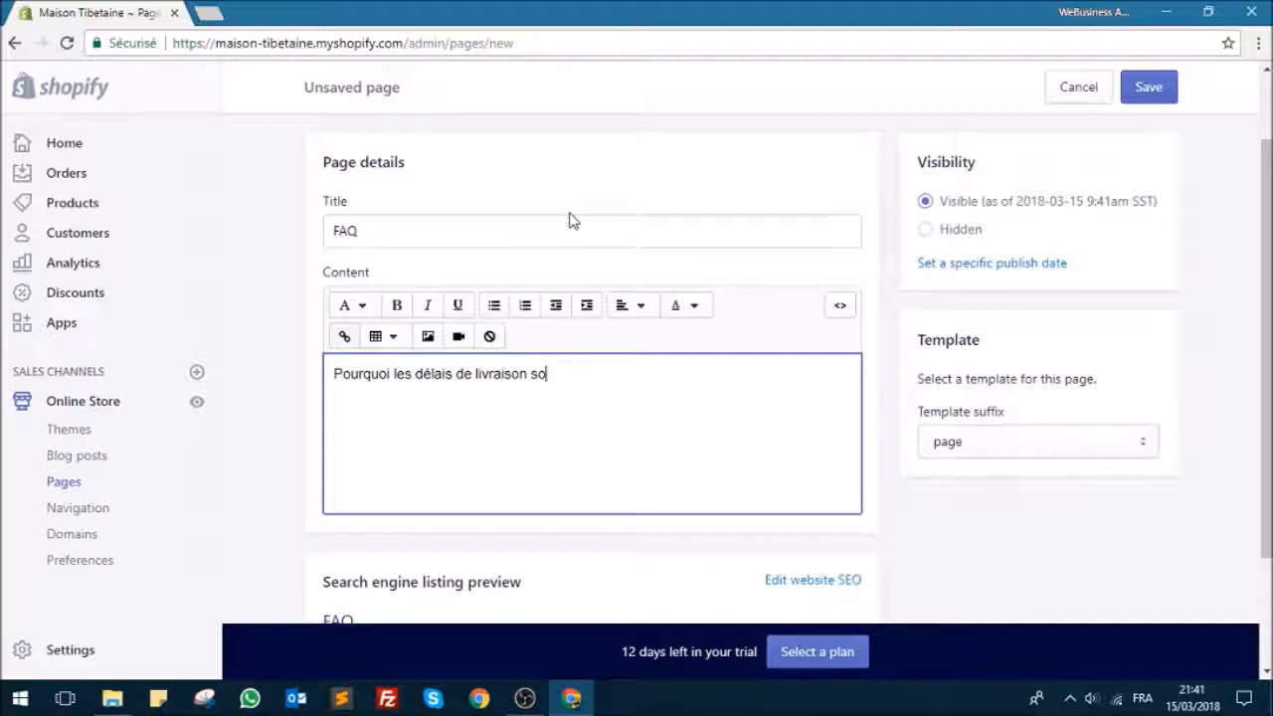
type("nt ils ausi long ?")
key("Return")
Step: Add "Comment contacter le support client ?" as the second question in the FAQ content
type("COmm")
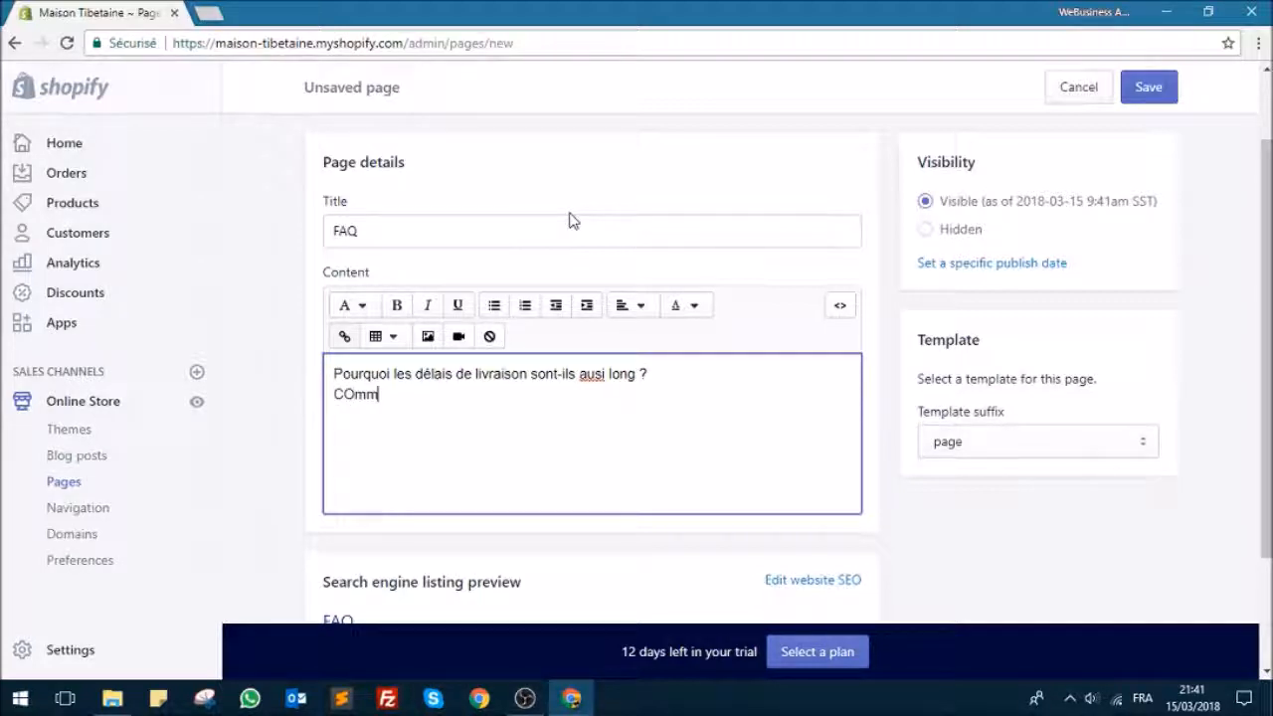
type("ment contat")
type("ter le support client ?")
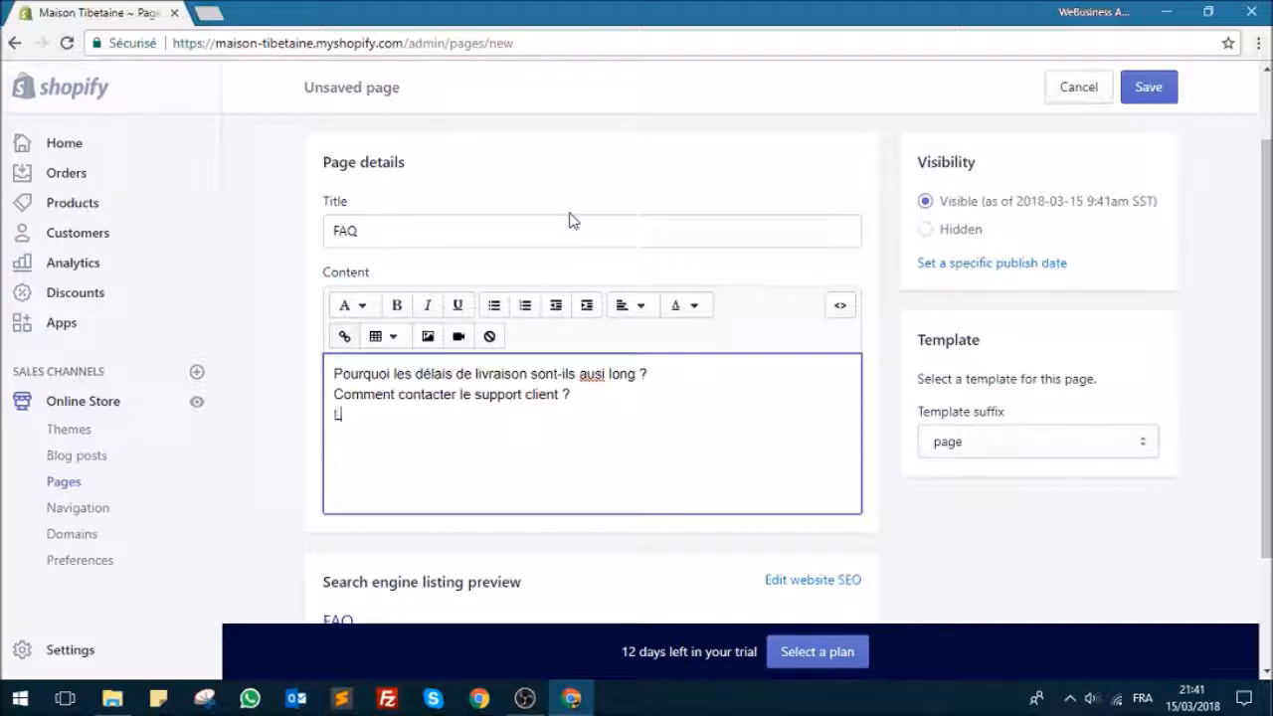
Step: Add "Les articles vendus sur ce site sont-ils de véritables produits Tibétains ?" as the third question in the FAQ content
type("les vendus sur ce site sont")
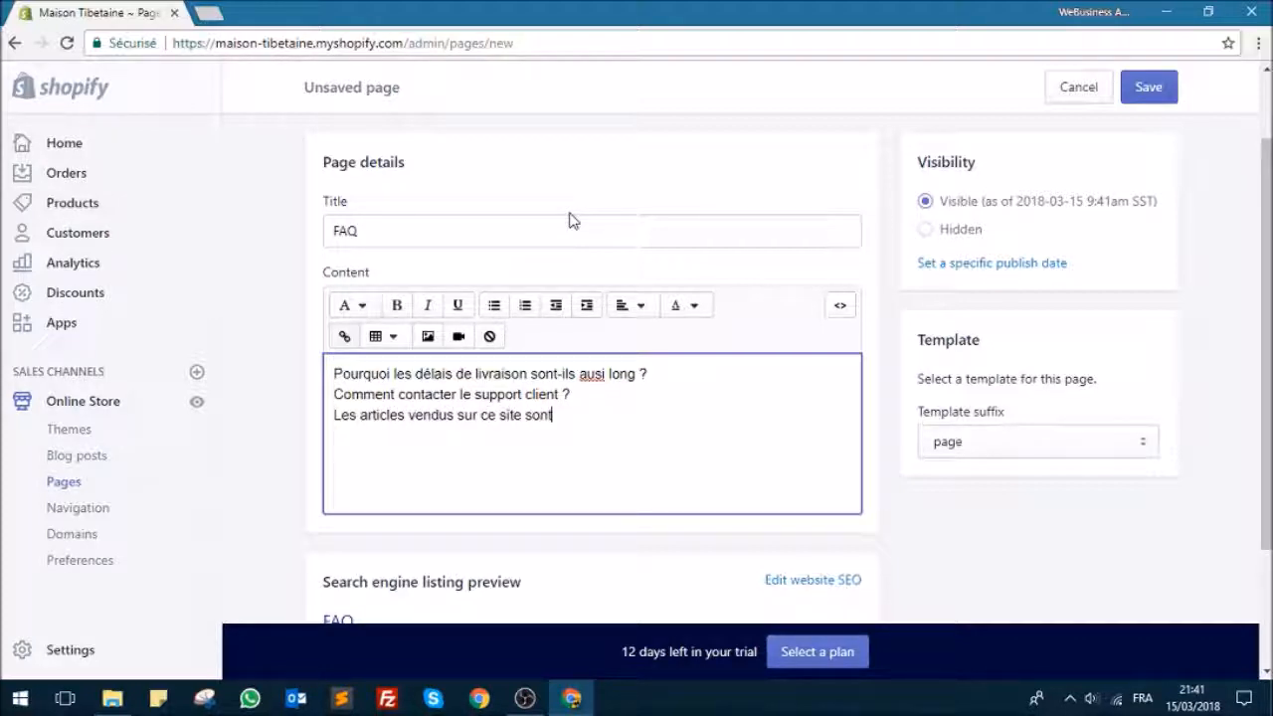
type("-ils de véritab")
type("les ")
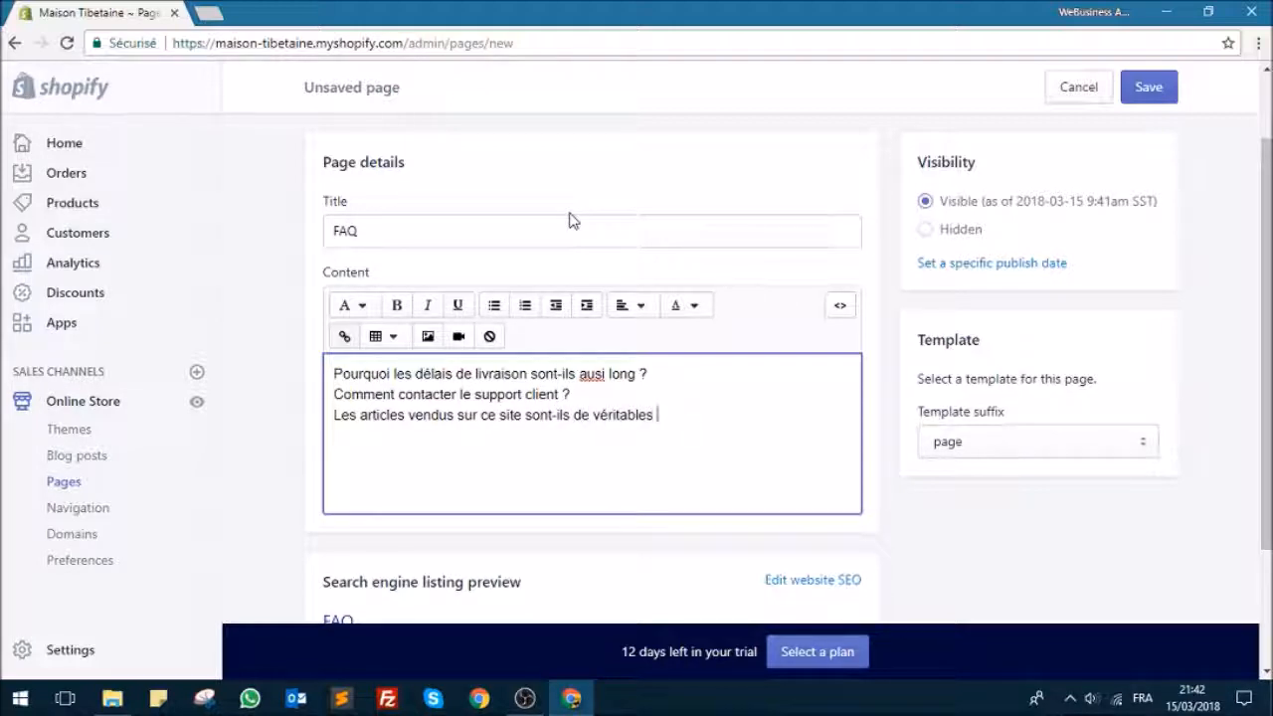
type("artiduits T")
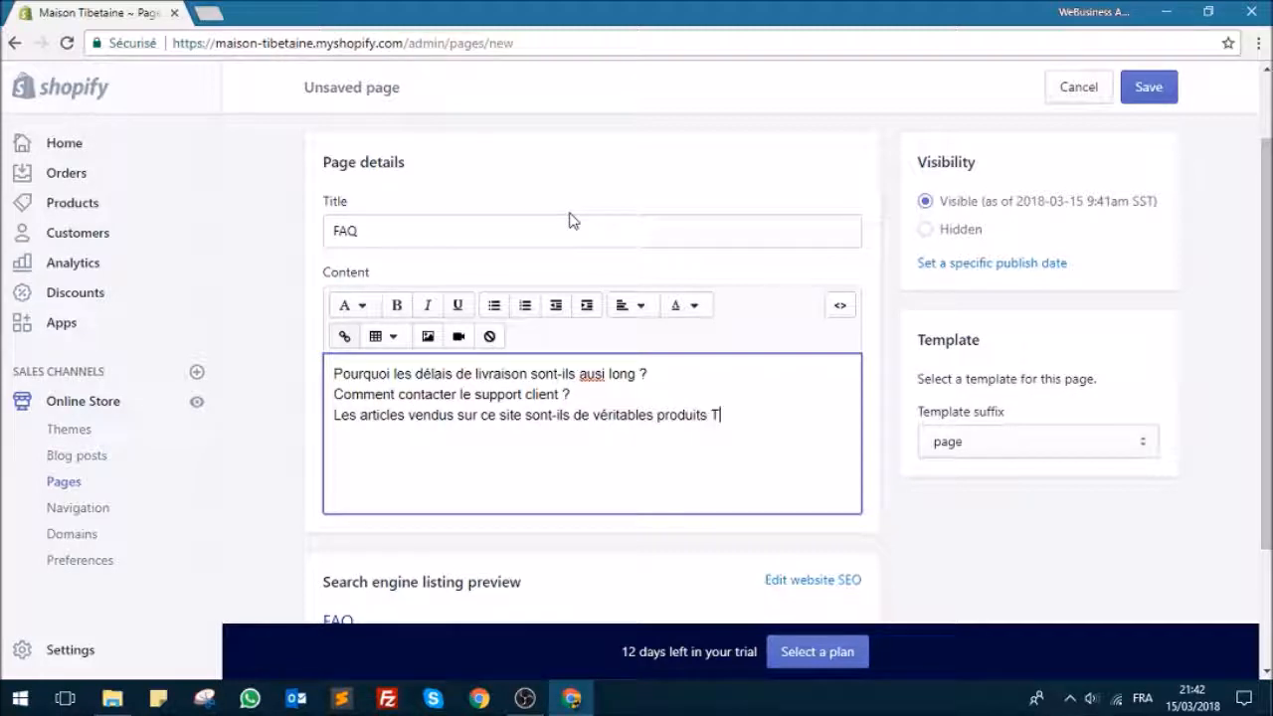
type("ibétains ?")
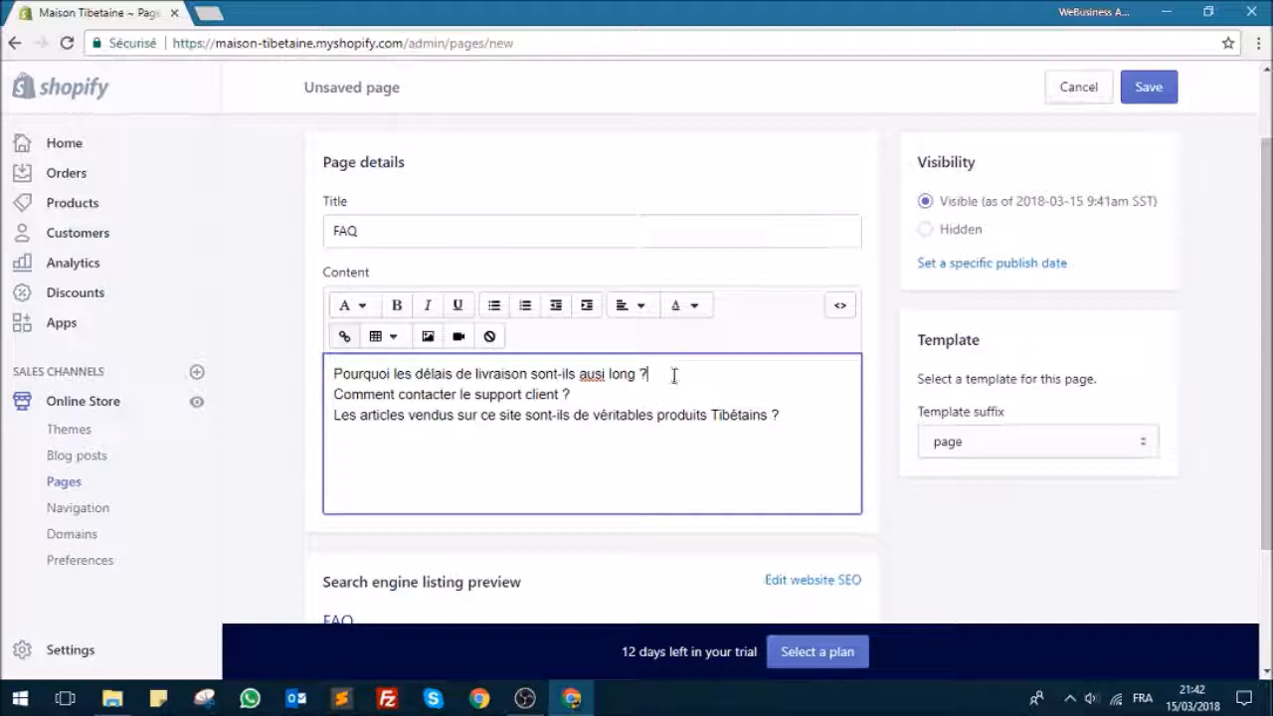
Step: Start the answer on a new line below the first question with "Nos différent fournisseurs se situent actuellement au Tibet"
key("Return")
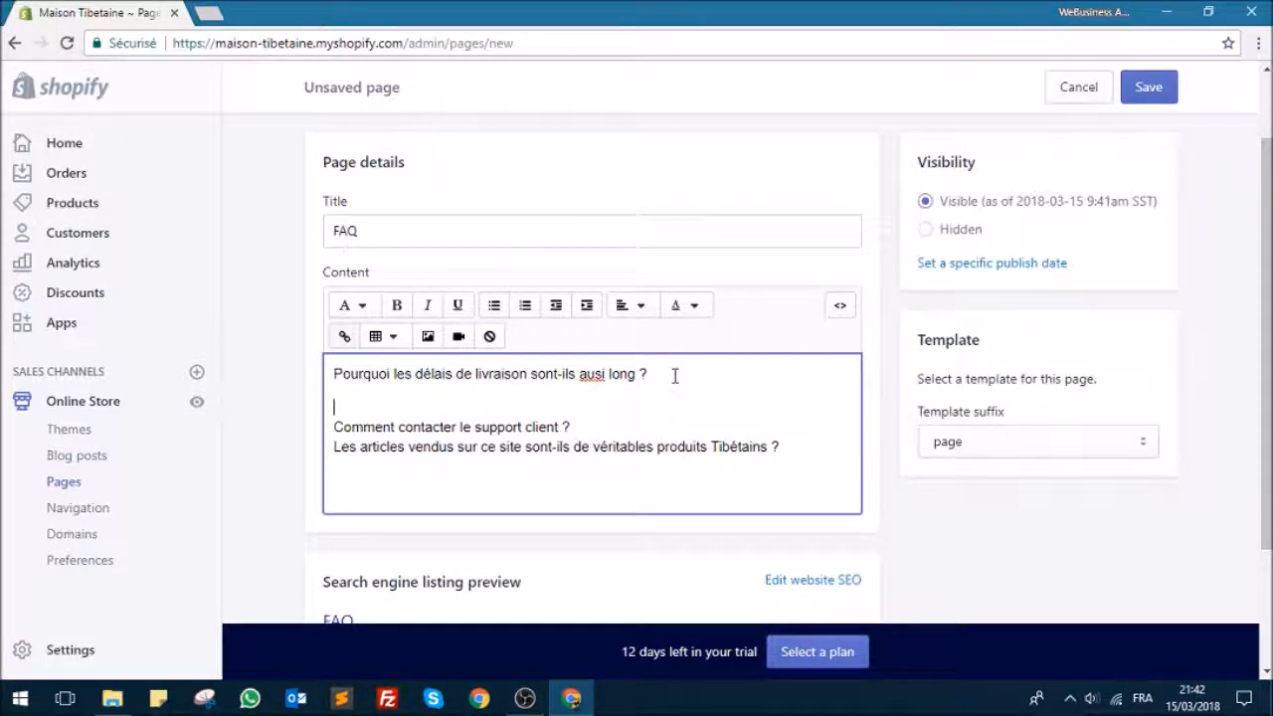
type("Nos différent fournisseurs se situent ")
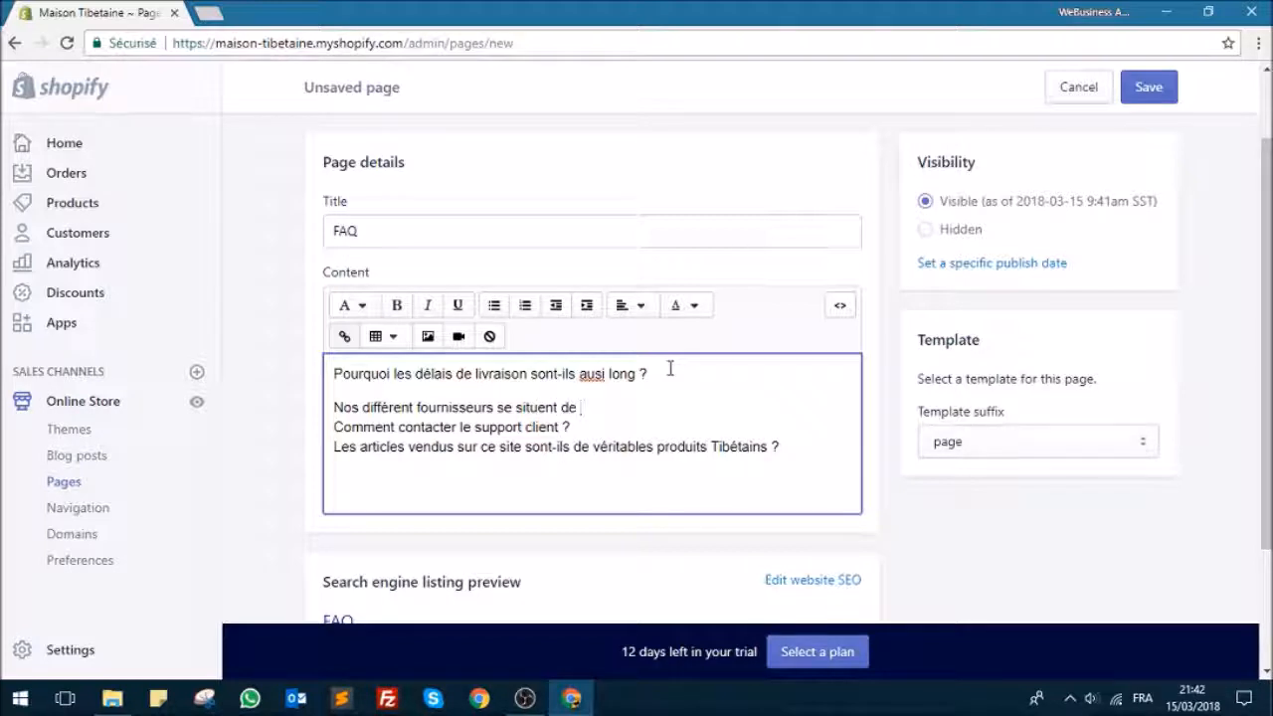
type("de")
key("BackSpace")
key("BackSpace")
type("actuellement ")
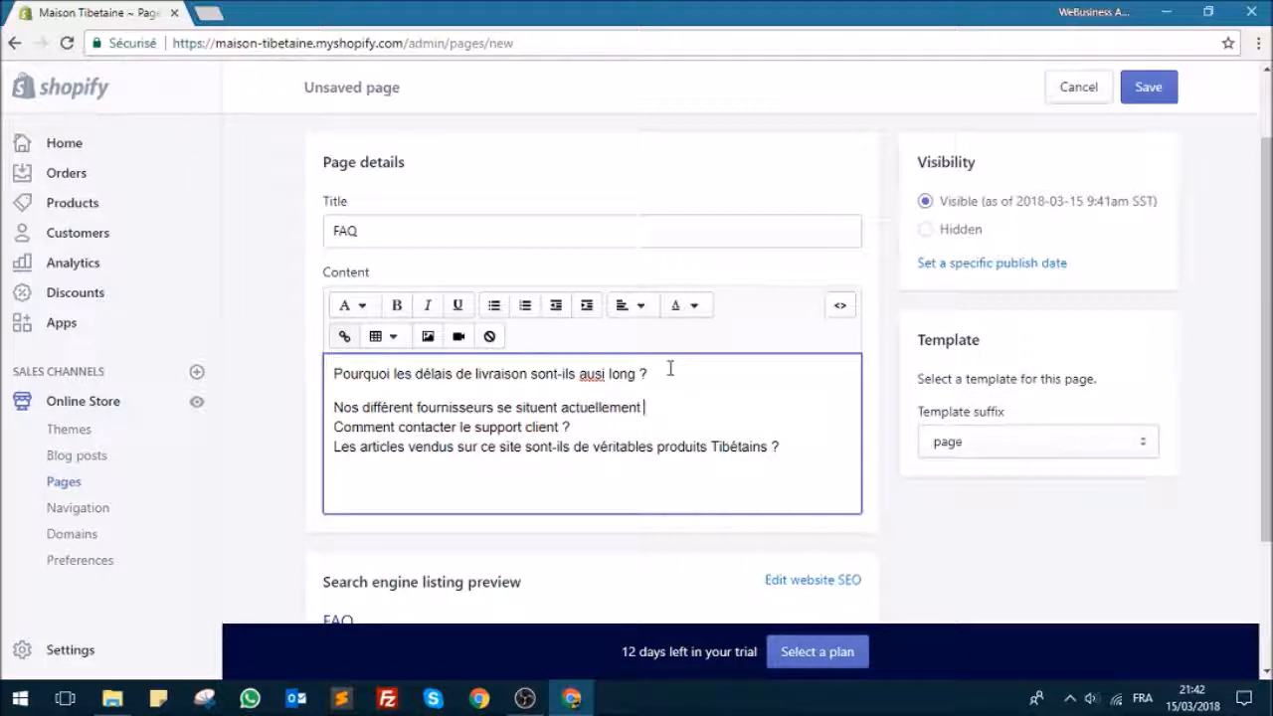
type("au Tibet ce qui allog")
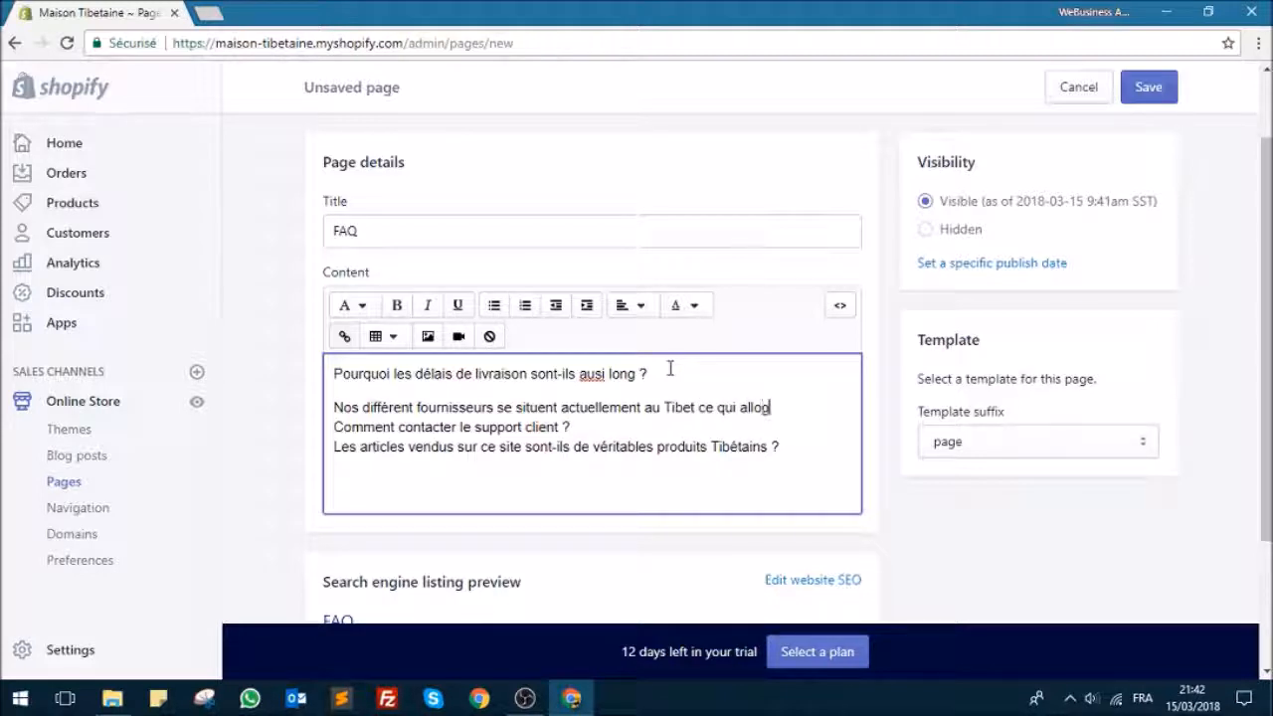
type("e e les délais de ")
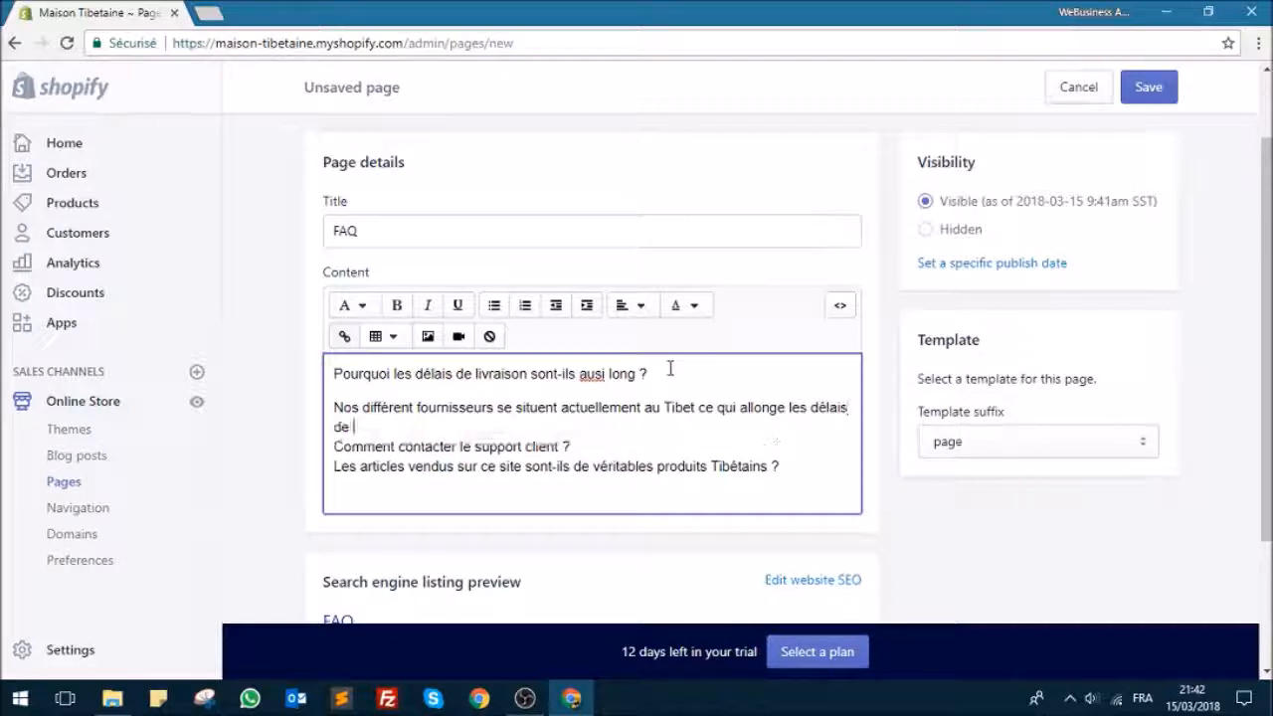
type("livraison")
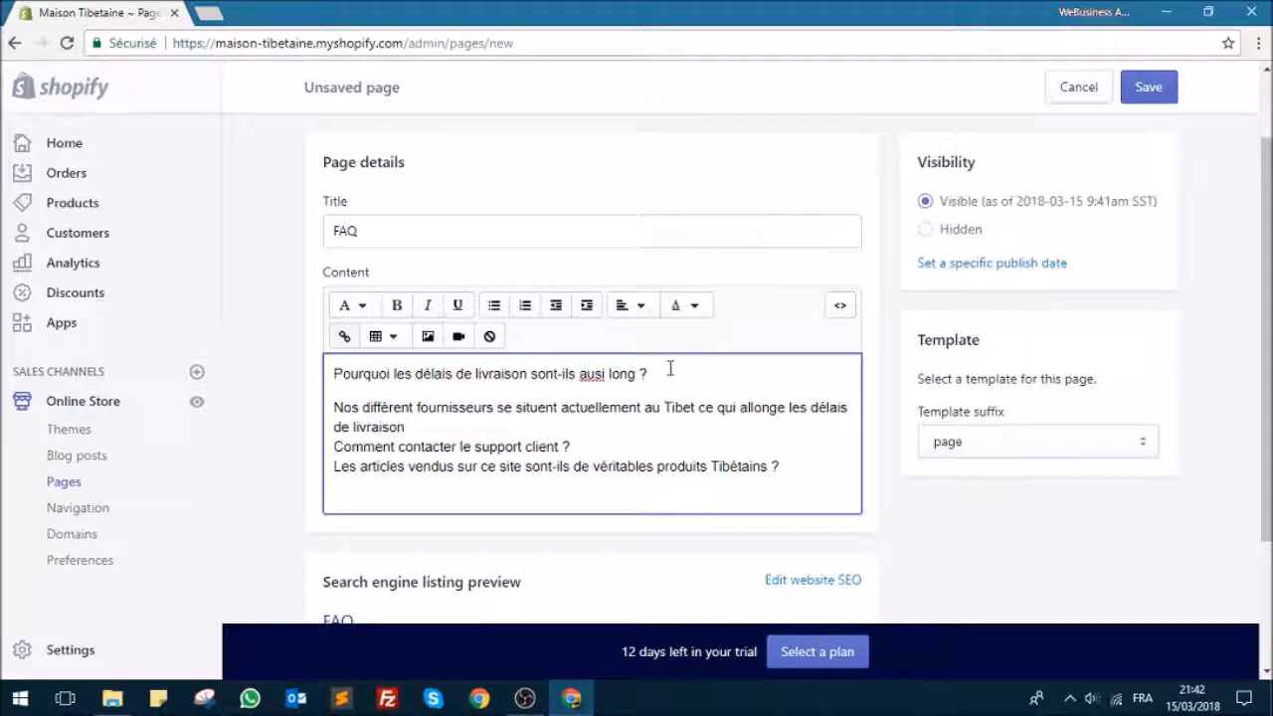
type(". En")
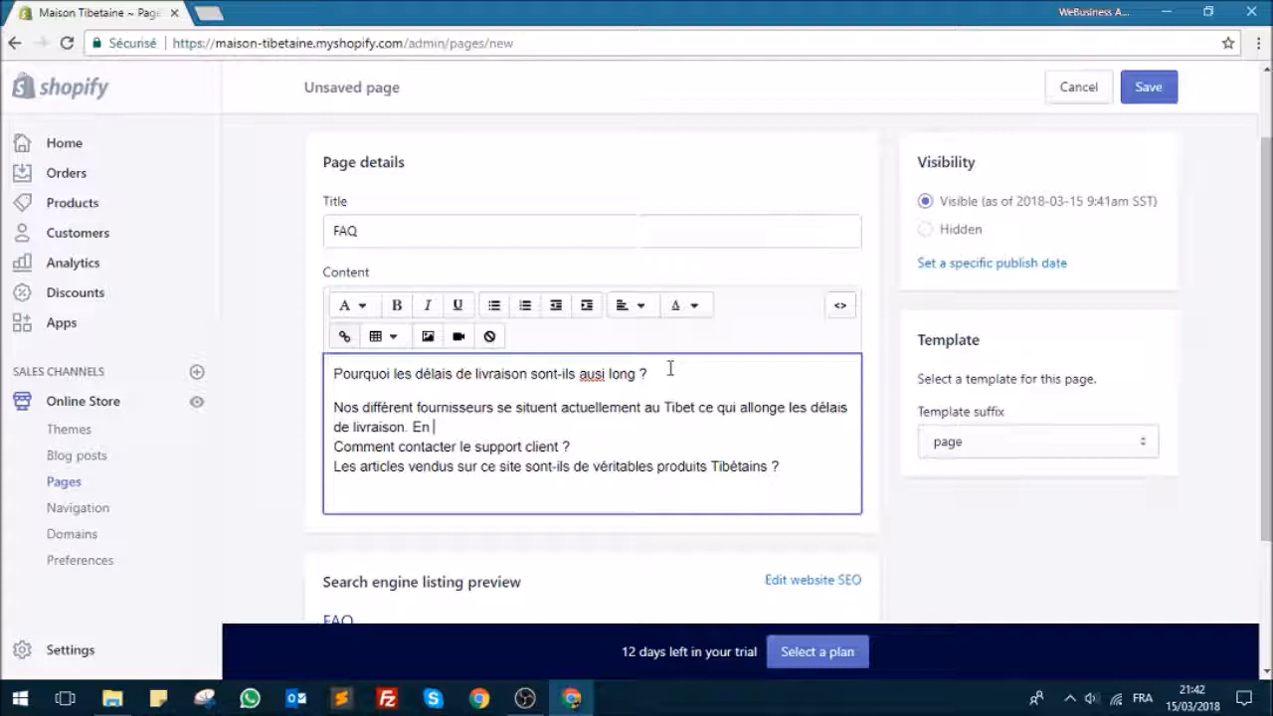
type(" revanche vous disposez de prix ")
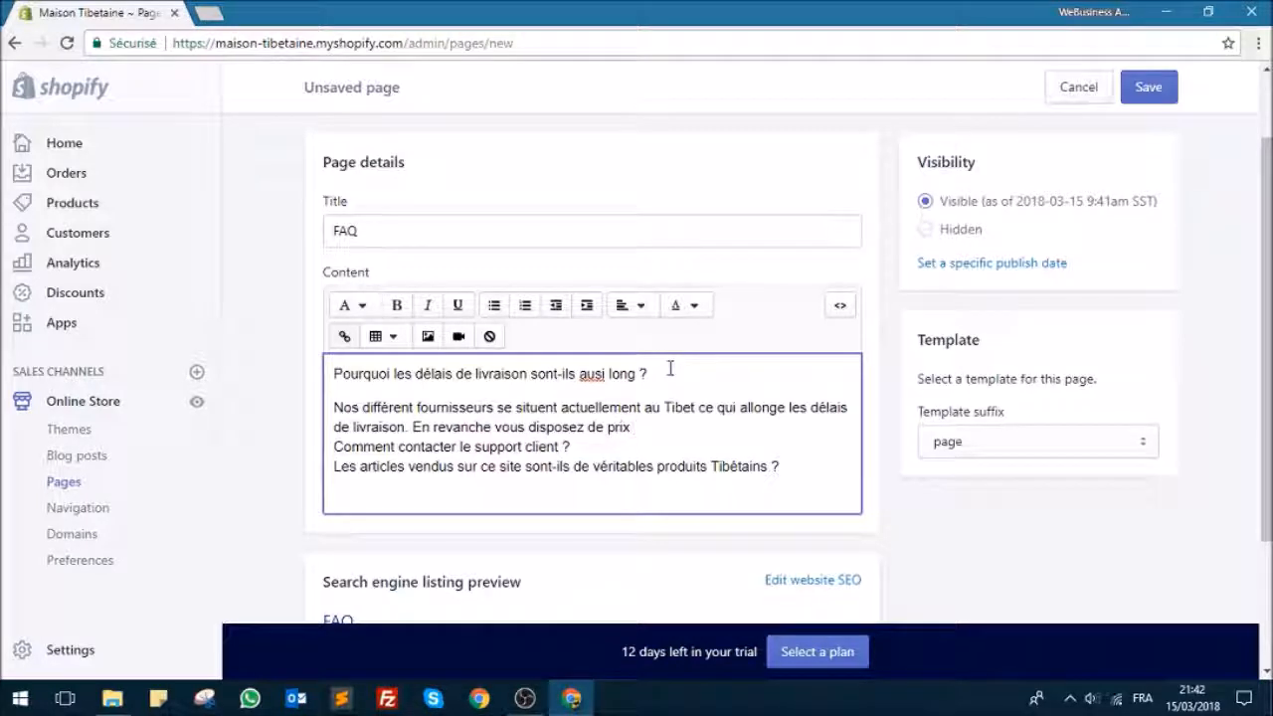
type("plu")
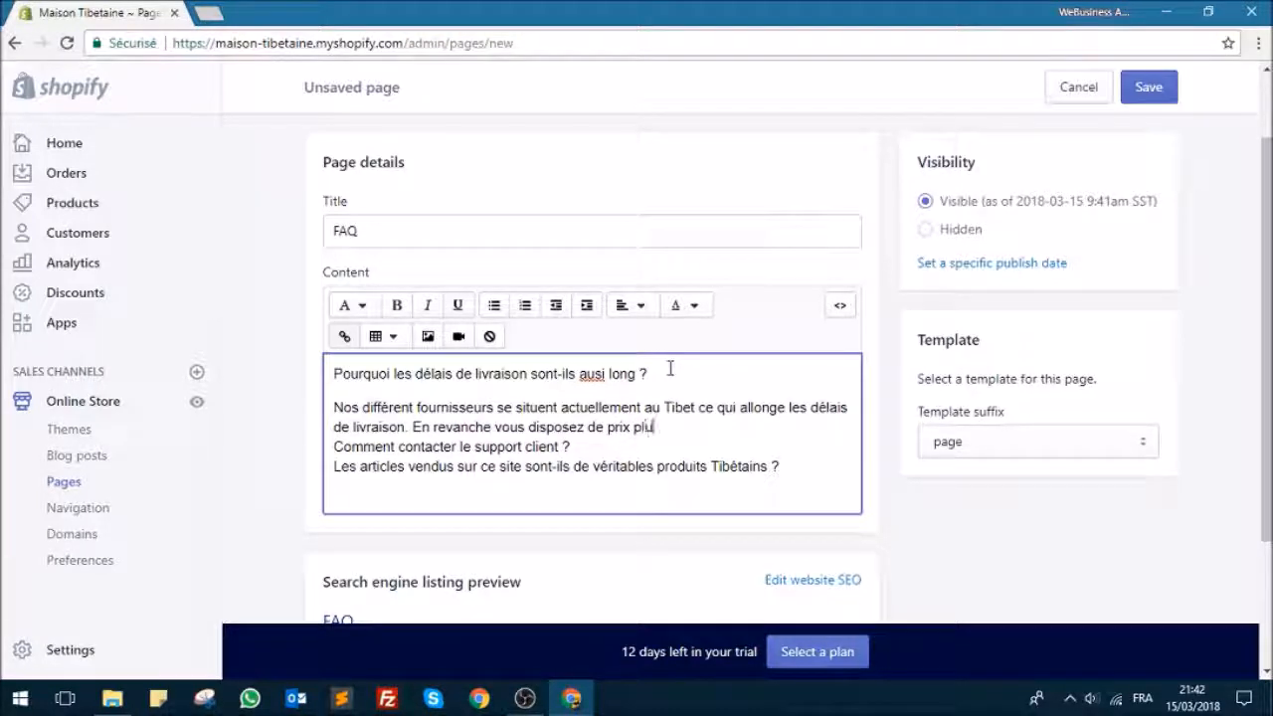
type("s attractifs ")
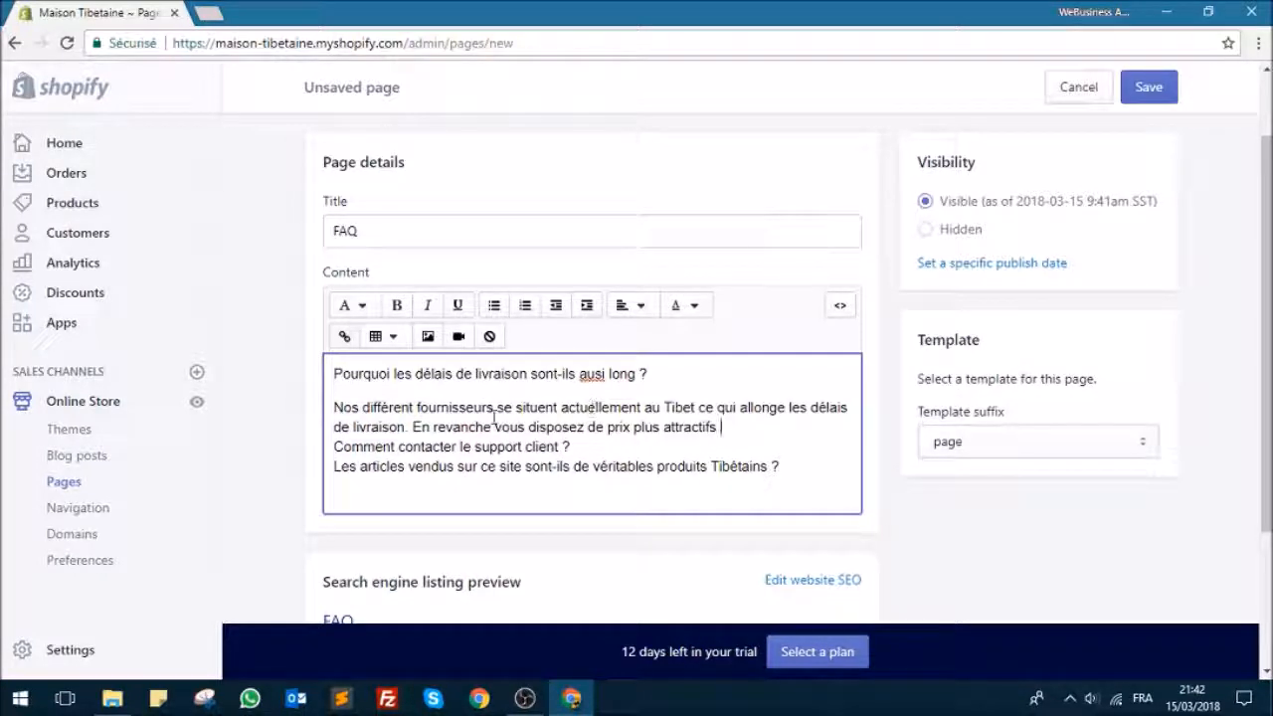
type(", avec ce")
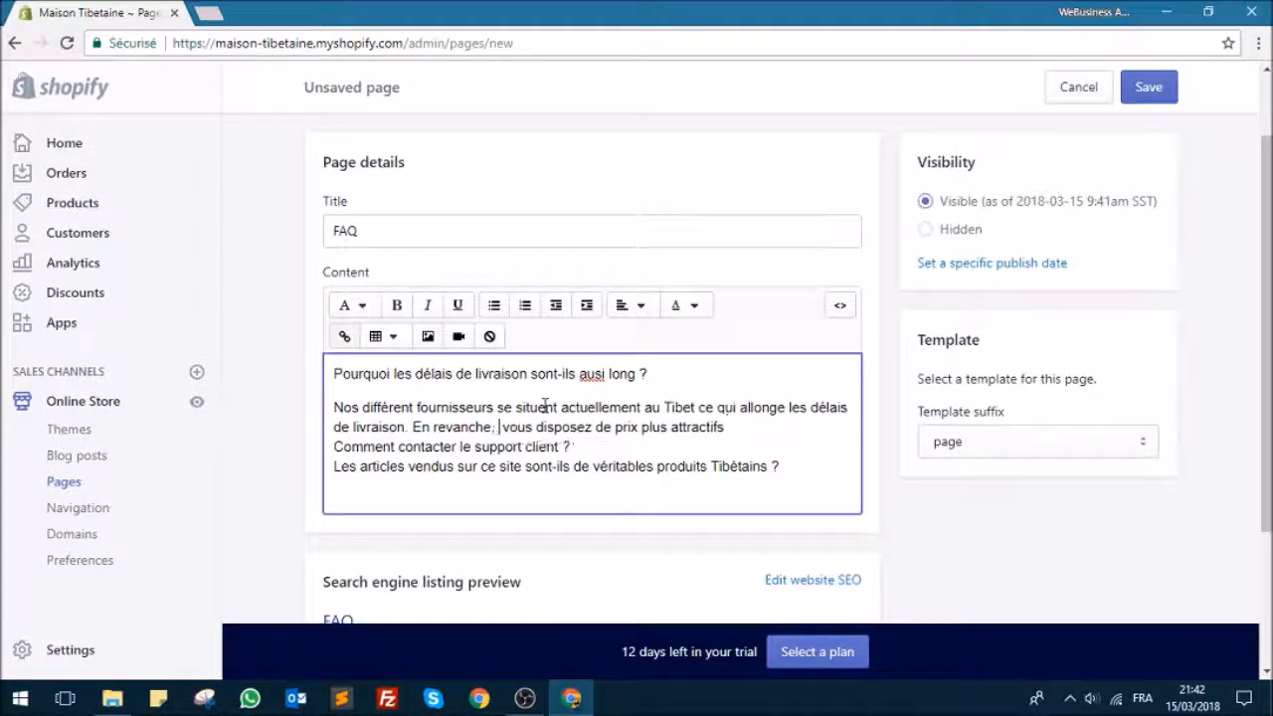
type("s délais")
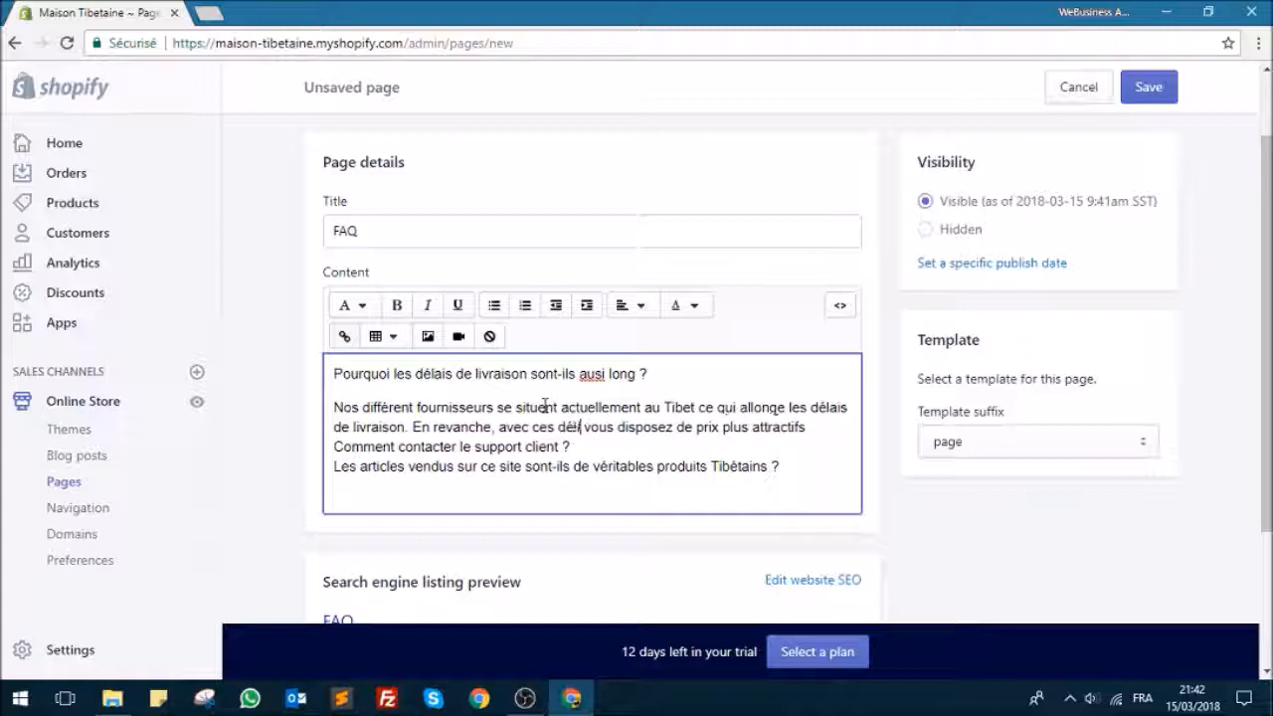
type(",")
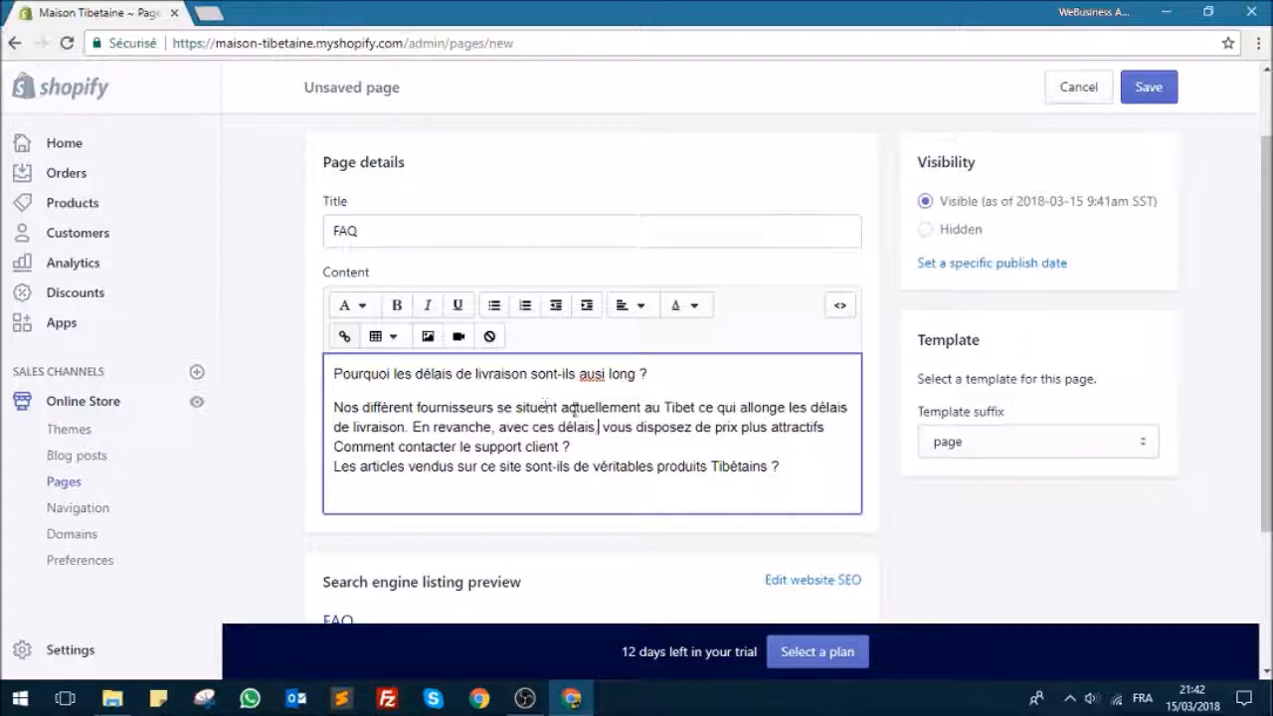
Step: Replace the word "disposez" with "bénéficiez" in the first answer
left_click(644, 433)
left_click_drag(636, 432, 686, 429)
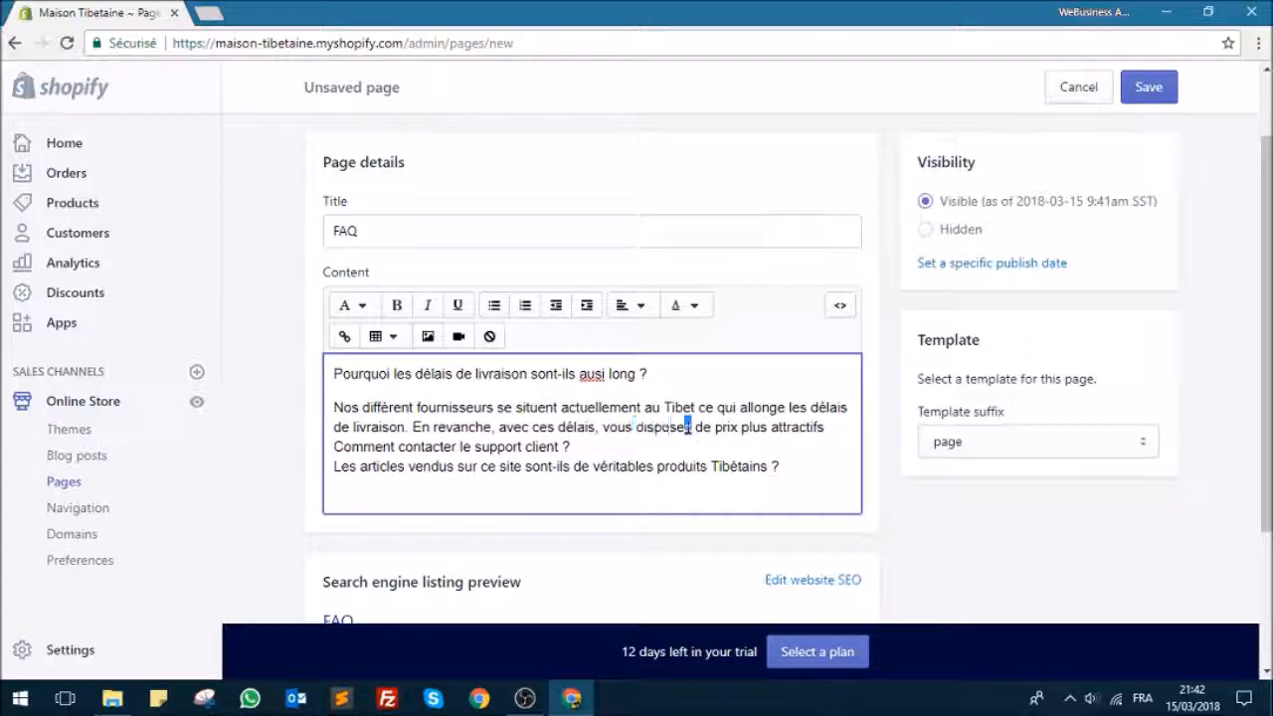
double_click(672, 432)
type("bénéficiez")
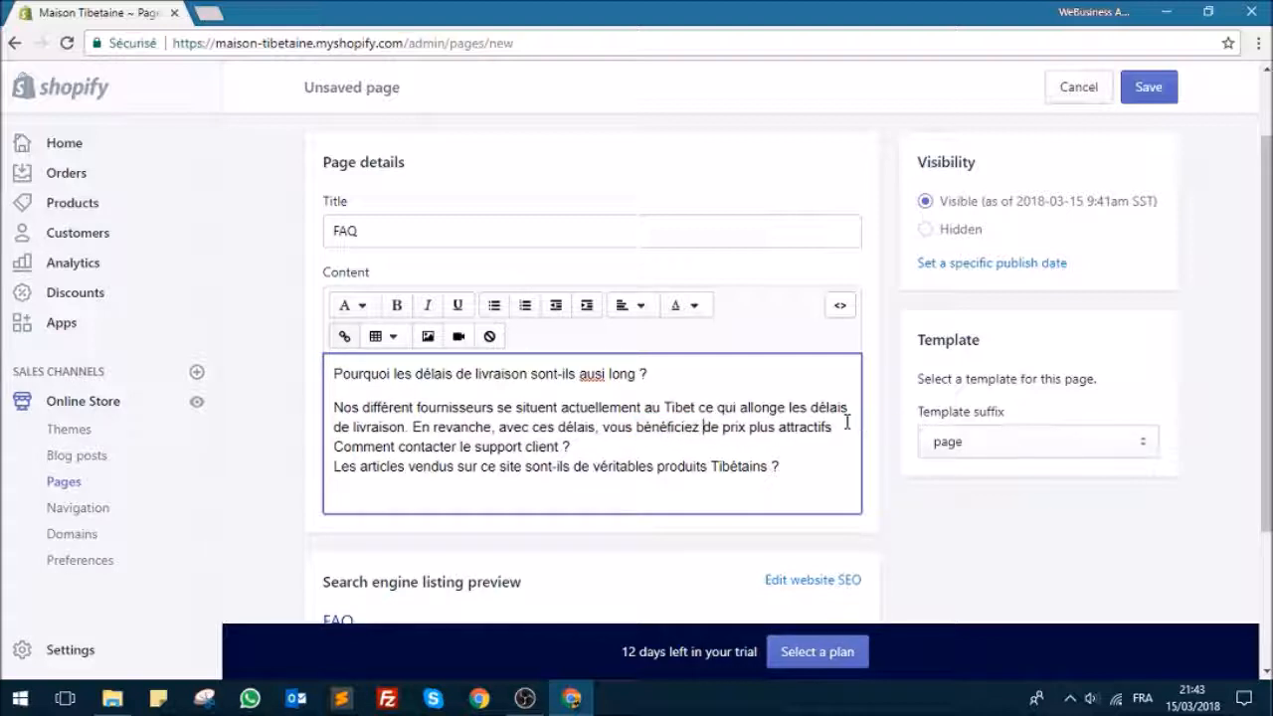
Step: Complete the first answer with "et de véritables produits Tibétains." and add an empty line after it
key("End")
type("et d")
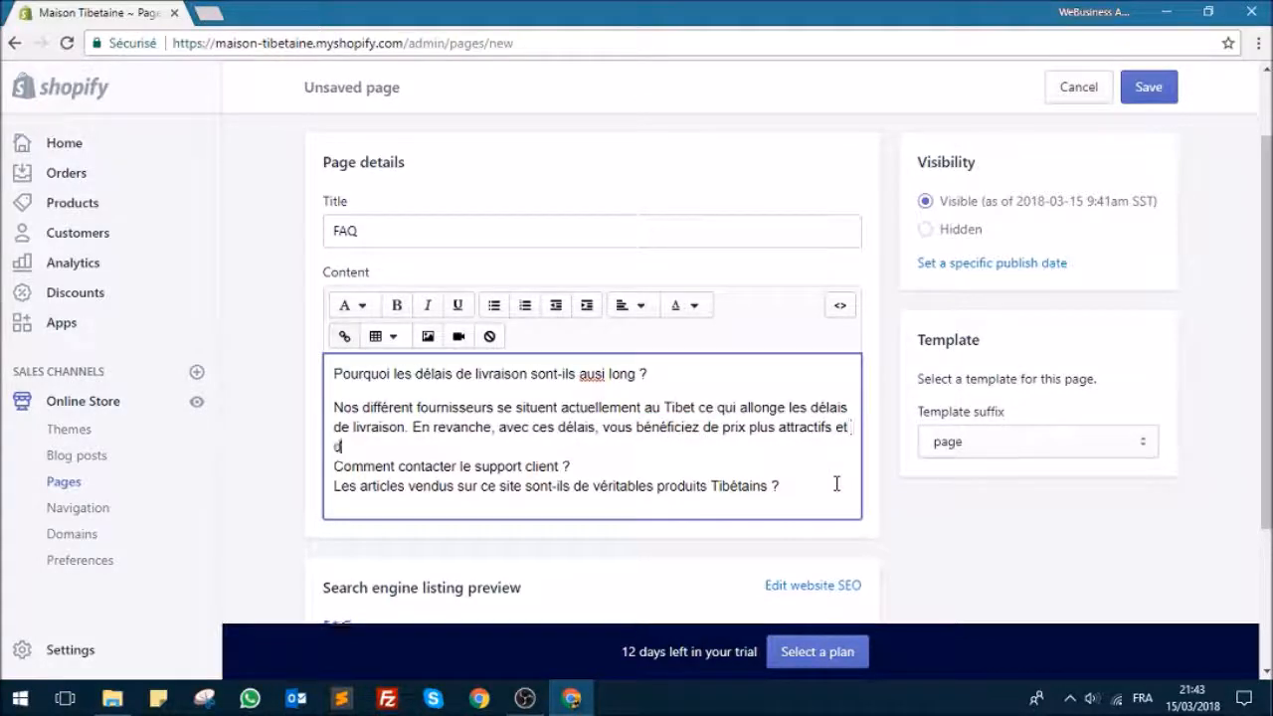
type("e vérita")
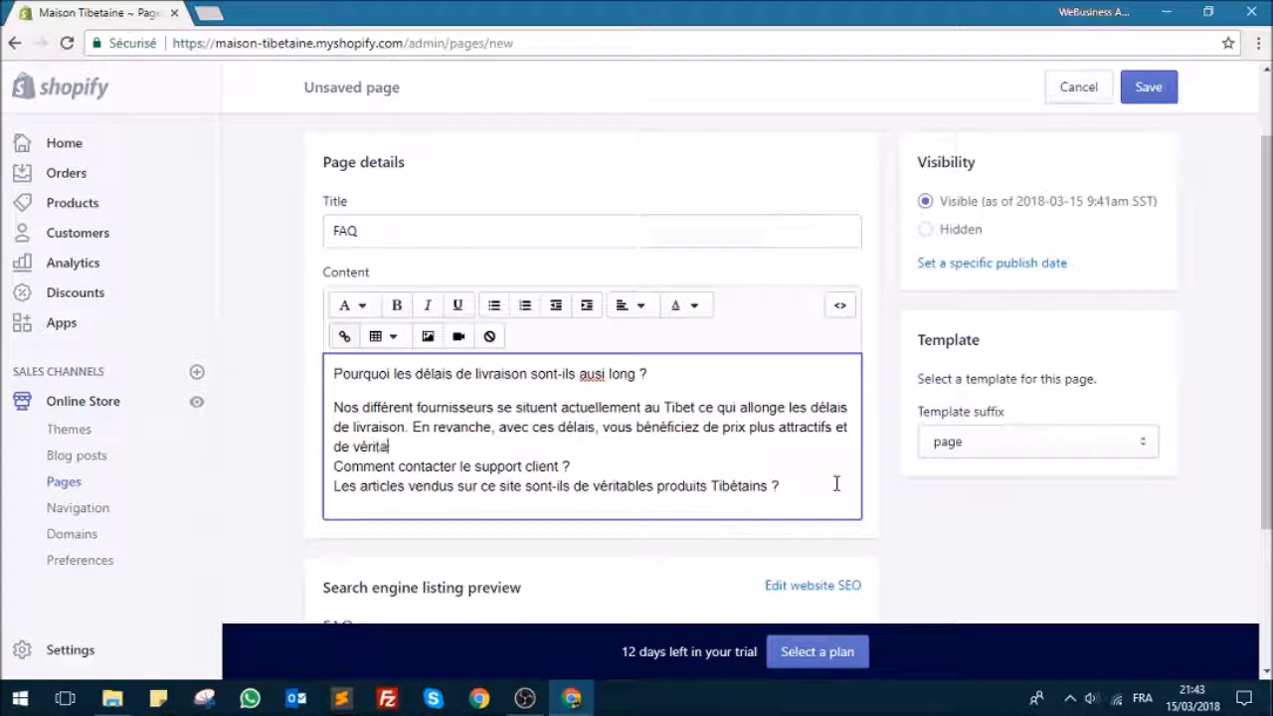
type("bles produits ")
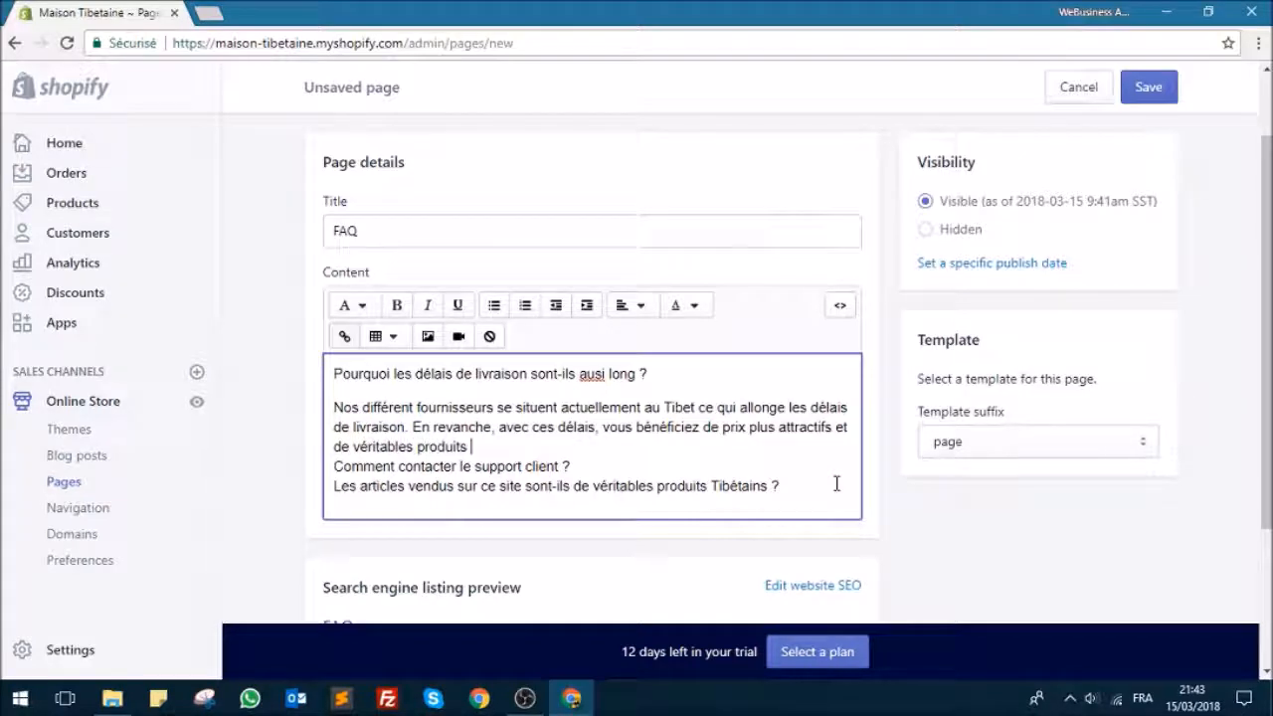
type("Tibétains.")
key("Return")
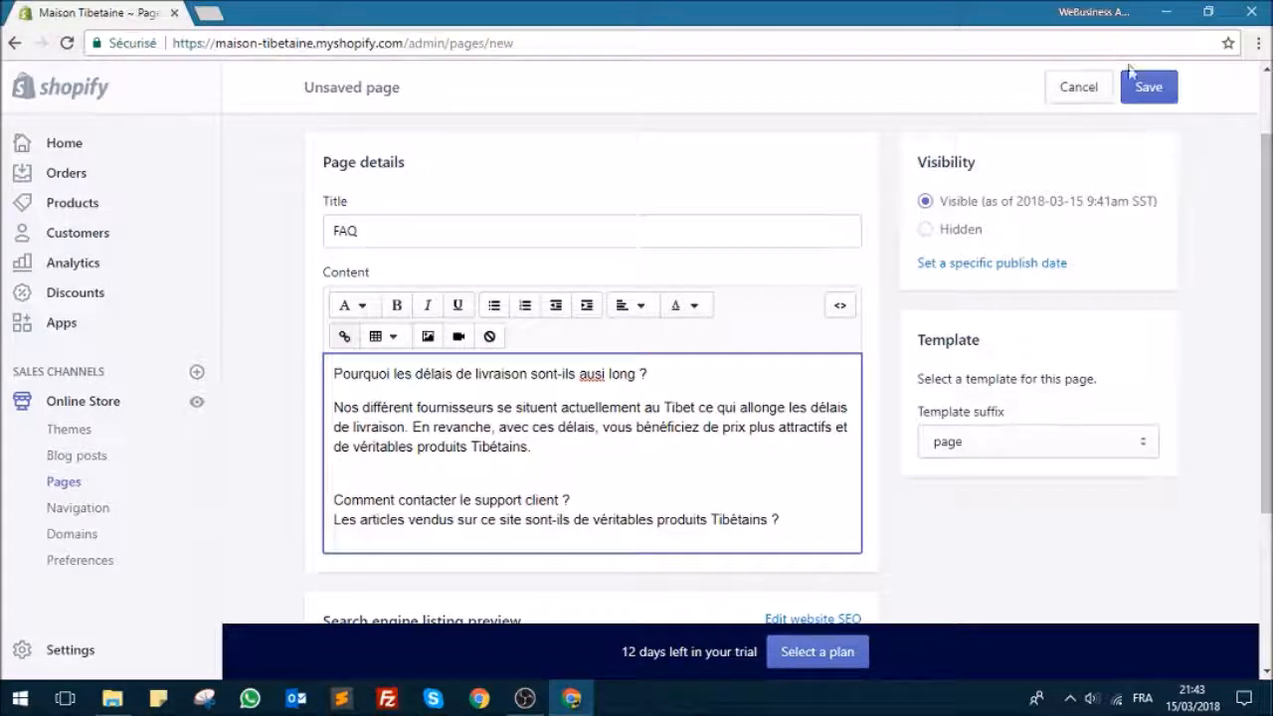
Step: Check the search engine preview of the FAQ page, save the page and return to the list of pages
scroll(559, 494, "down", 1)
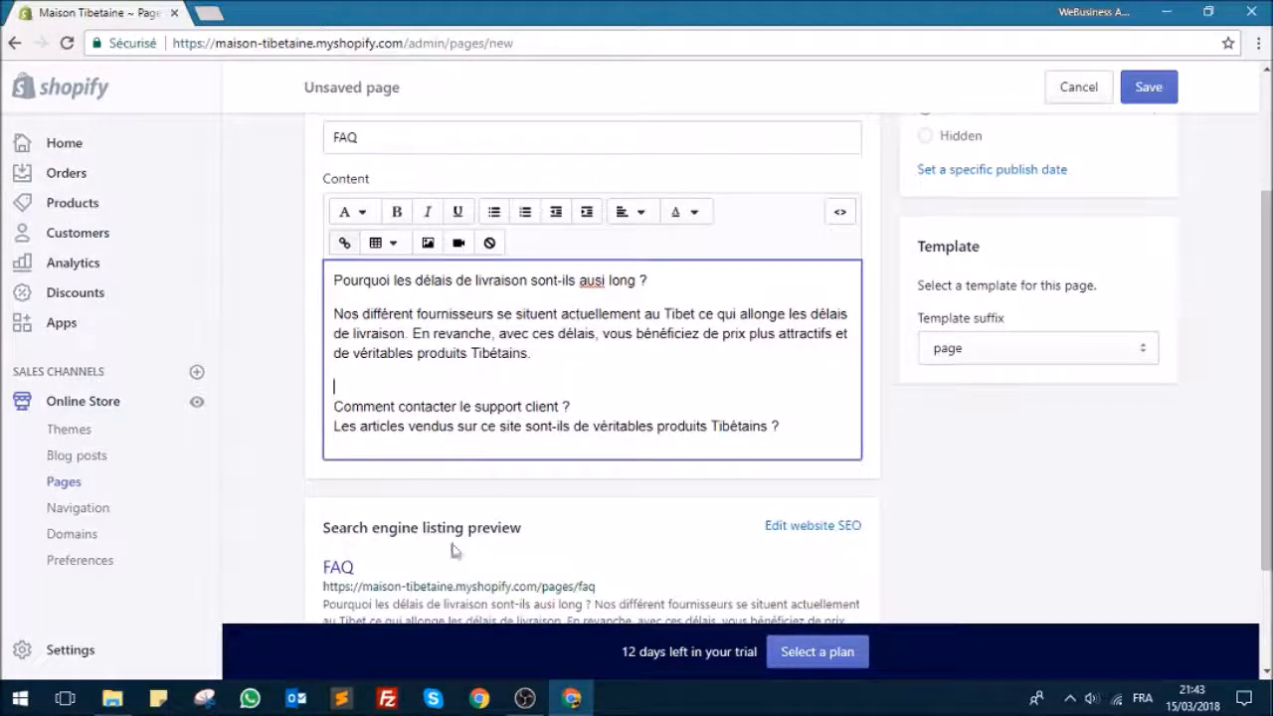
scroll(778, 307, "up", 2)
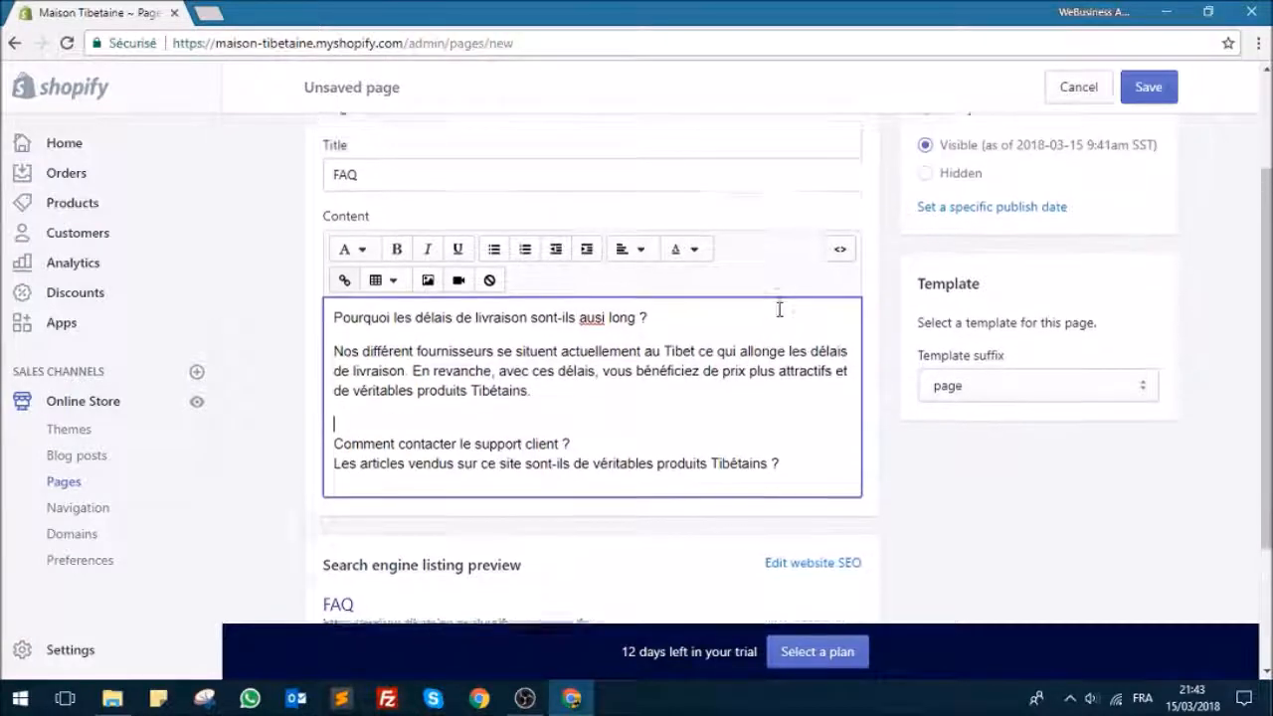
scroll(756, 318, "down", 4)
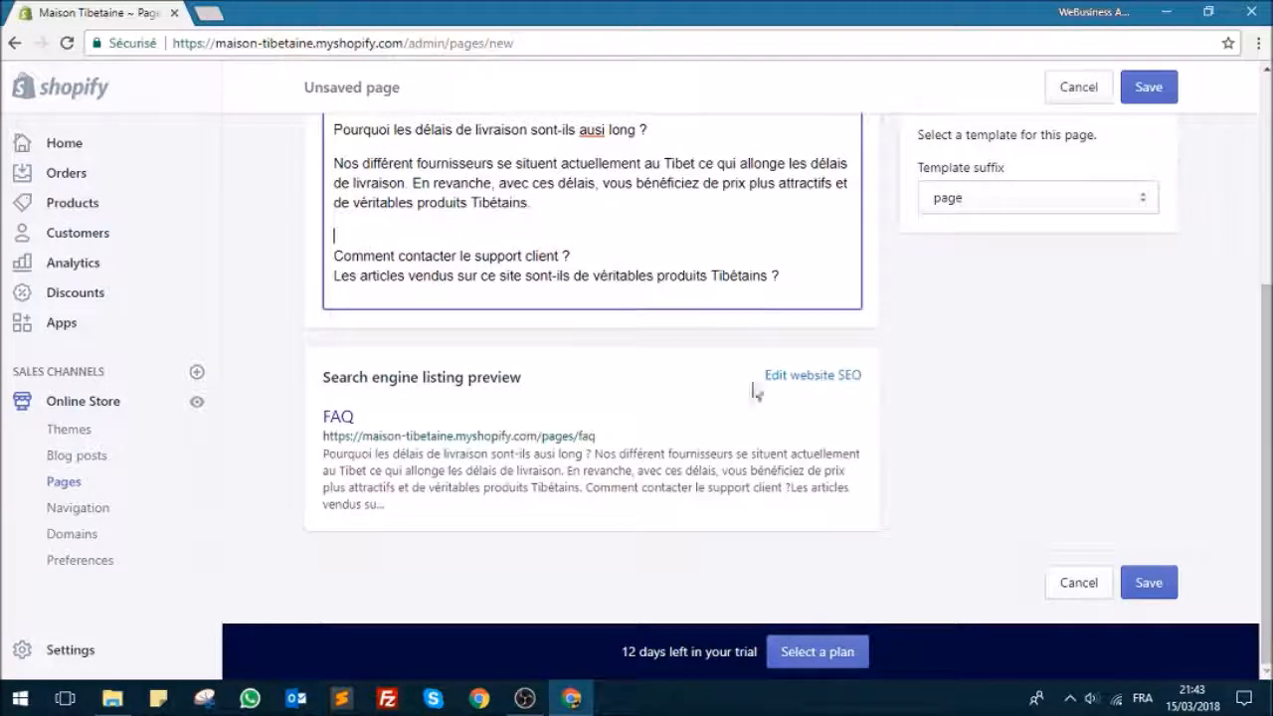
scroll(796, 387, "up", 2)
left_click(1146, 86)
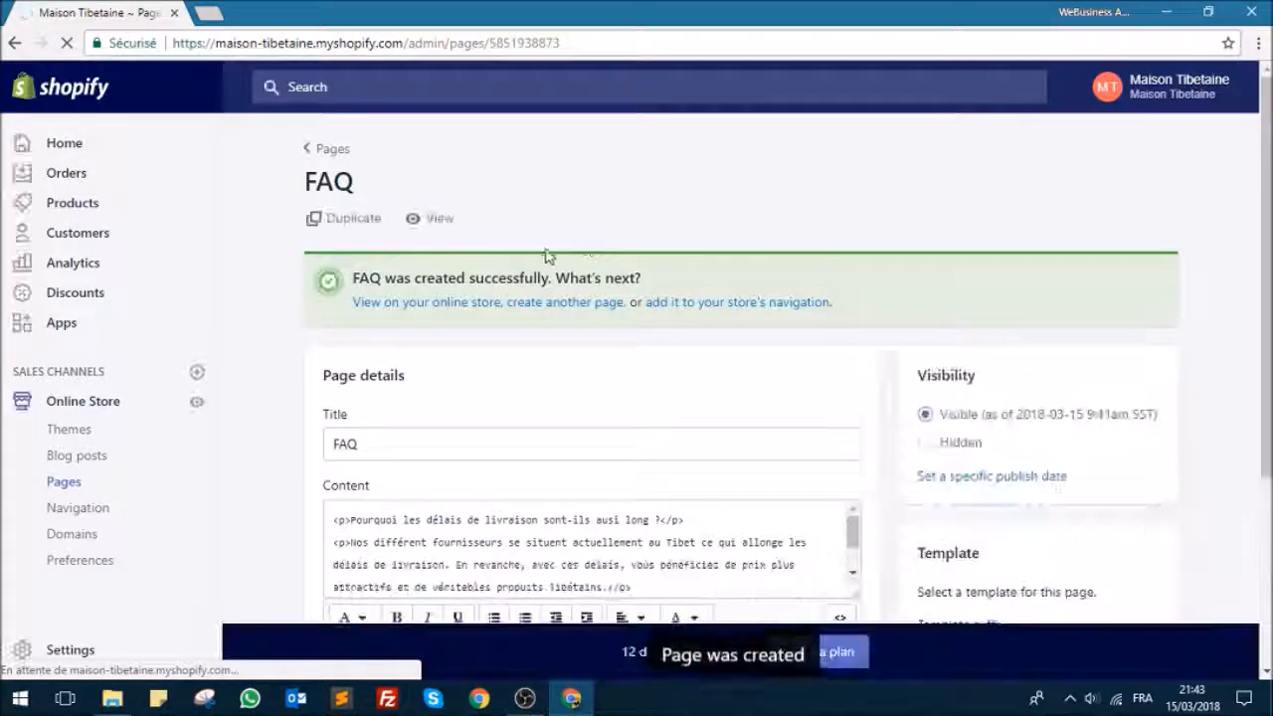
left_click(332, 149)
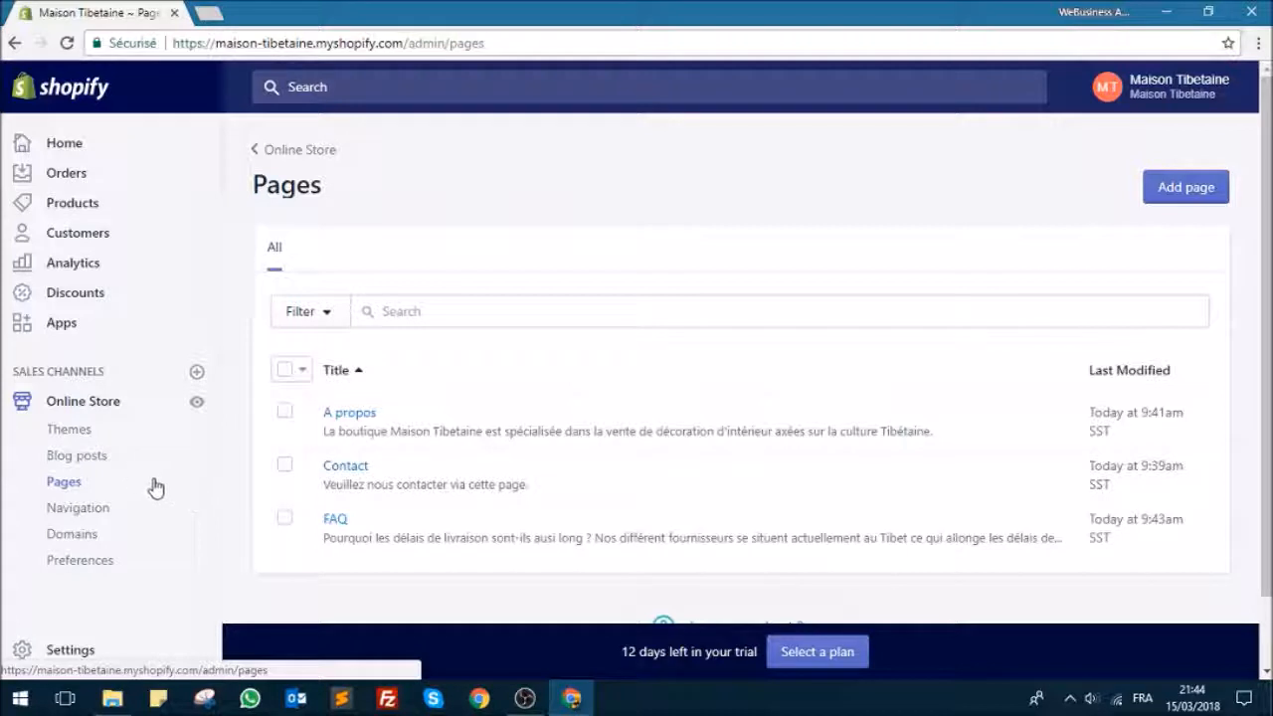
Step: Go to the online store's blog posts and start creating a new blog post
left_click(90, 459)
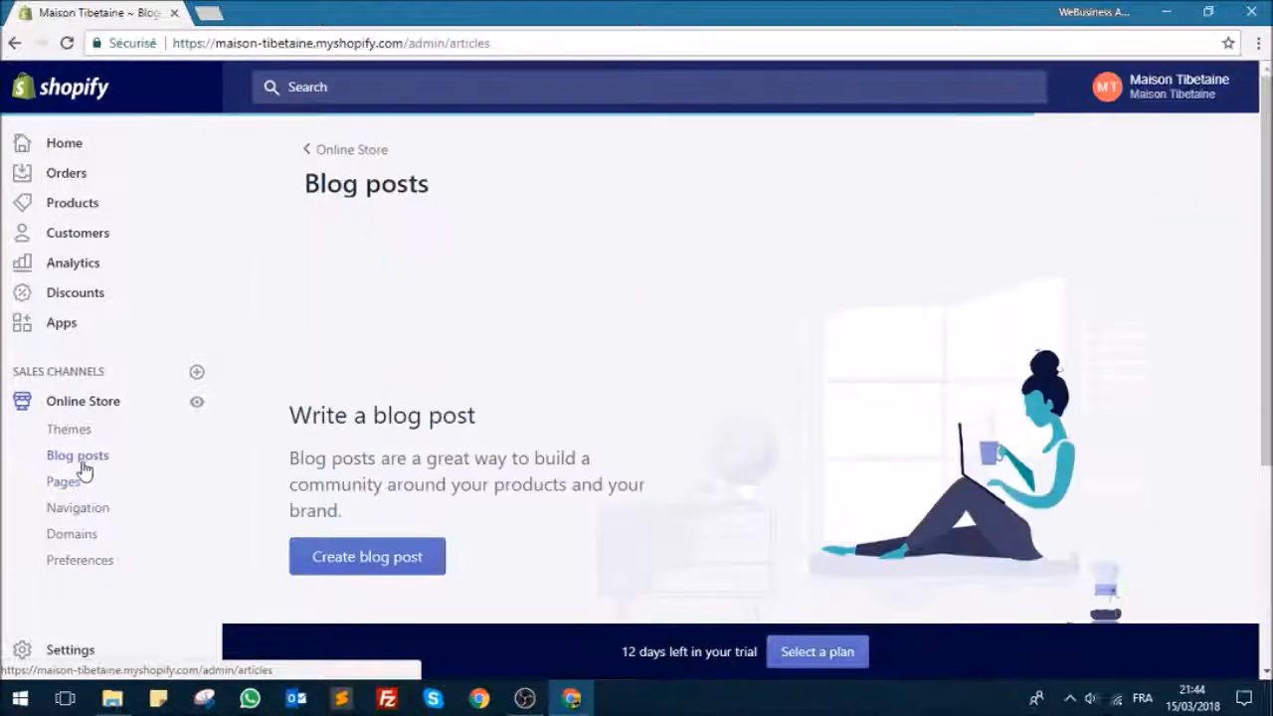
scroll(435, 507, "down", 2)
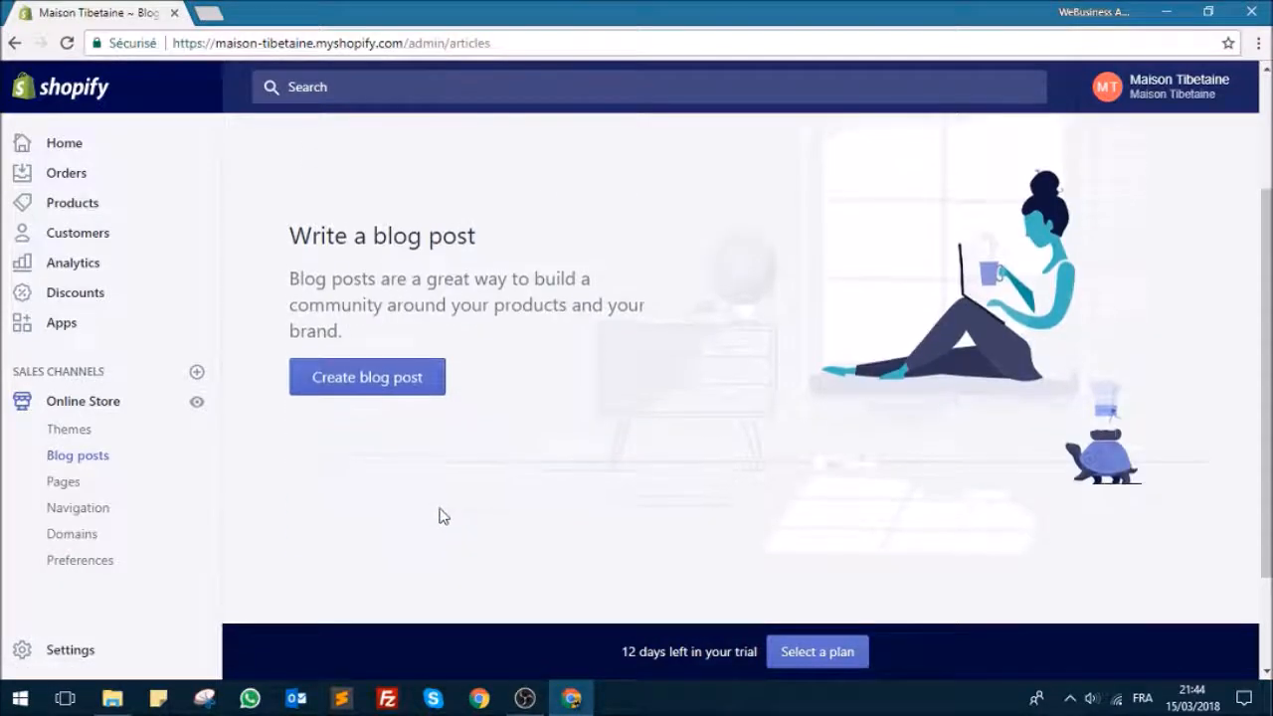
scroll(439, 515, "up", 2)
scroll(405, 530, "down", 2)
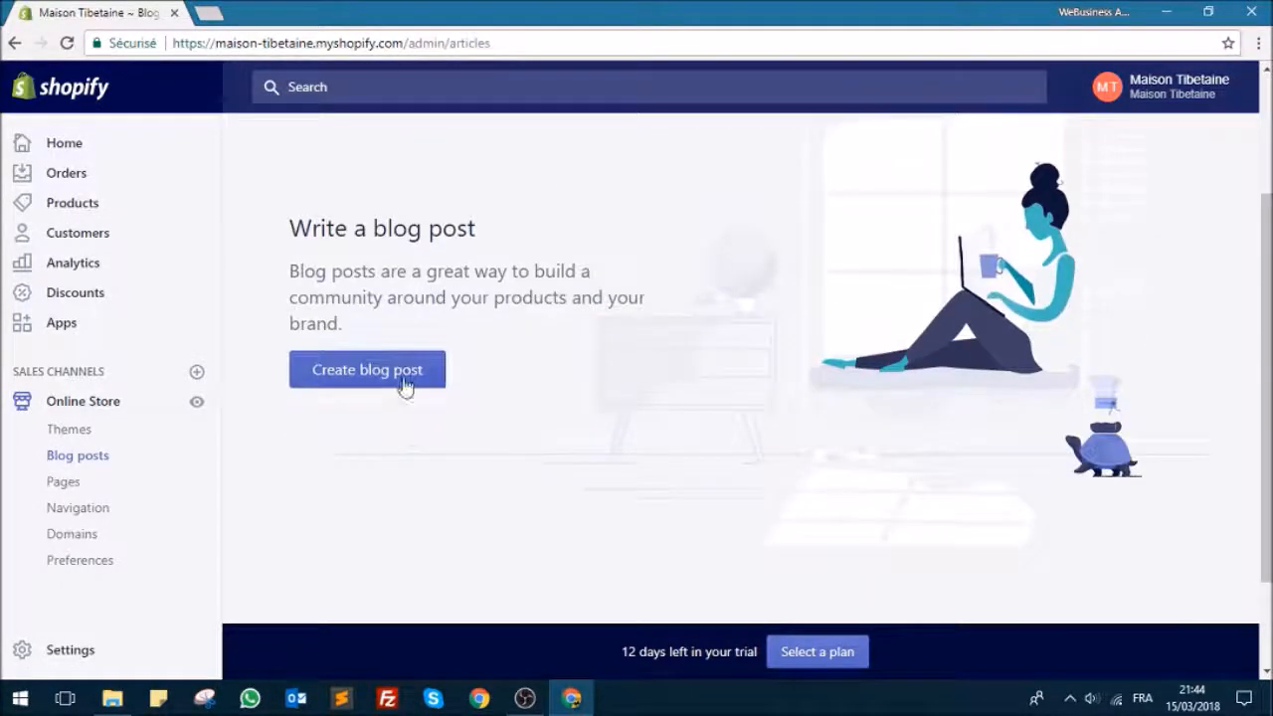
left_click(412, 373)
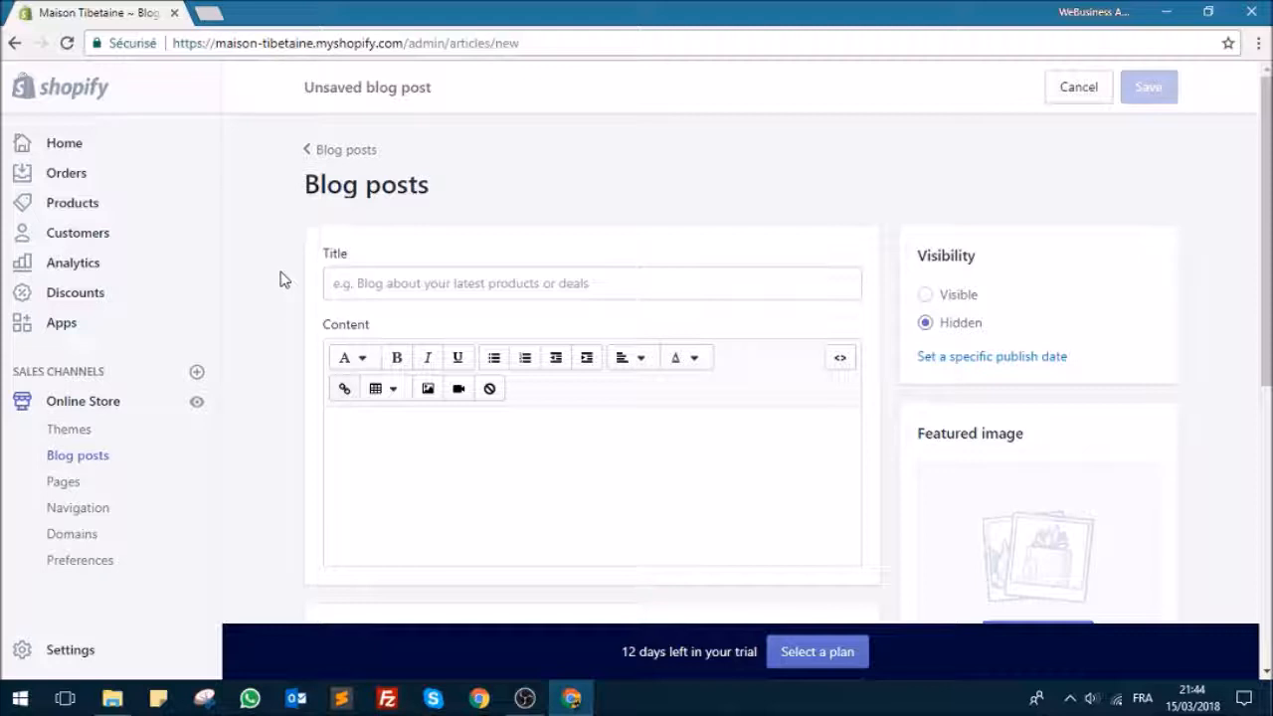
Step: Title the new blog post "Comment choisir une décoration en accord avec ma pratique du Yoga ?"
scroll(295, 287, "down", 2)
scroll(295, 287, "up", 2)
left_click(372, 281)
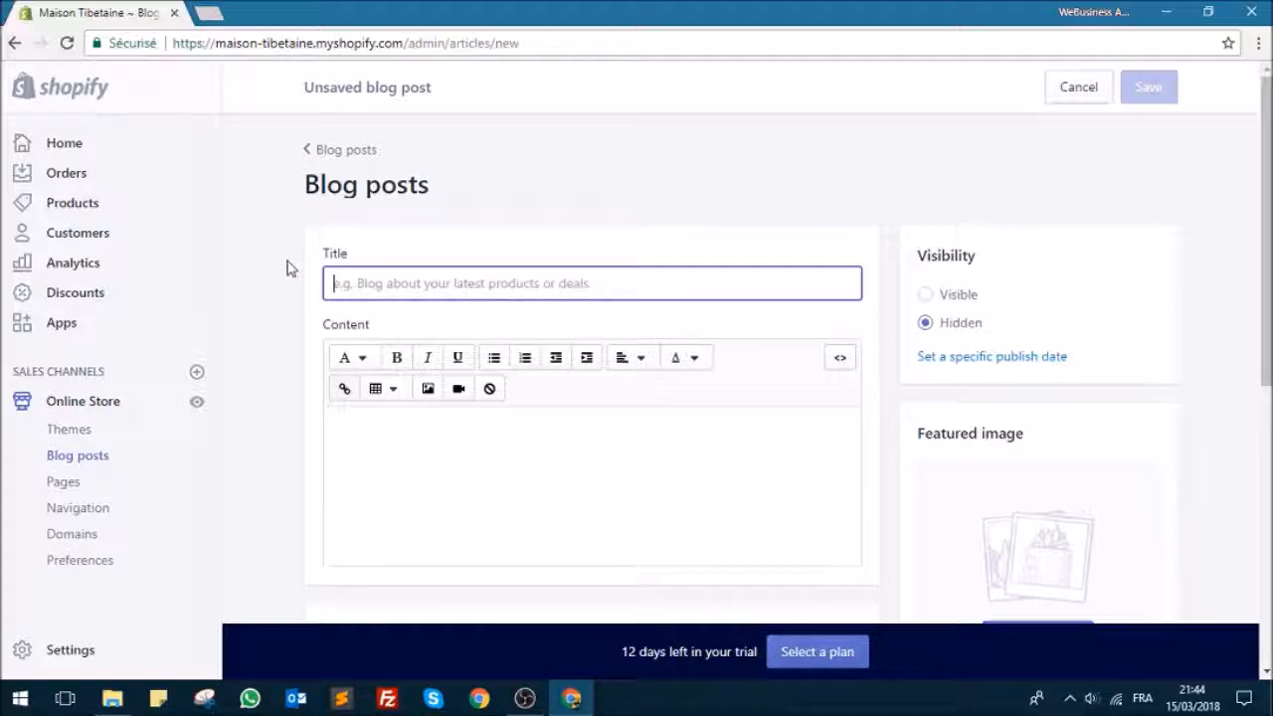
type("Comment choisir")
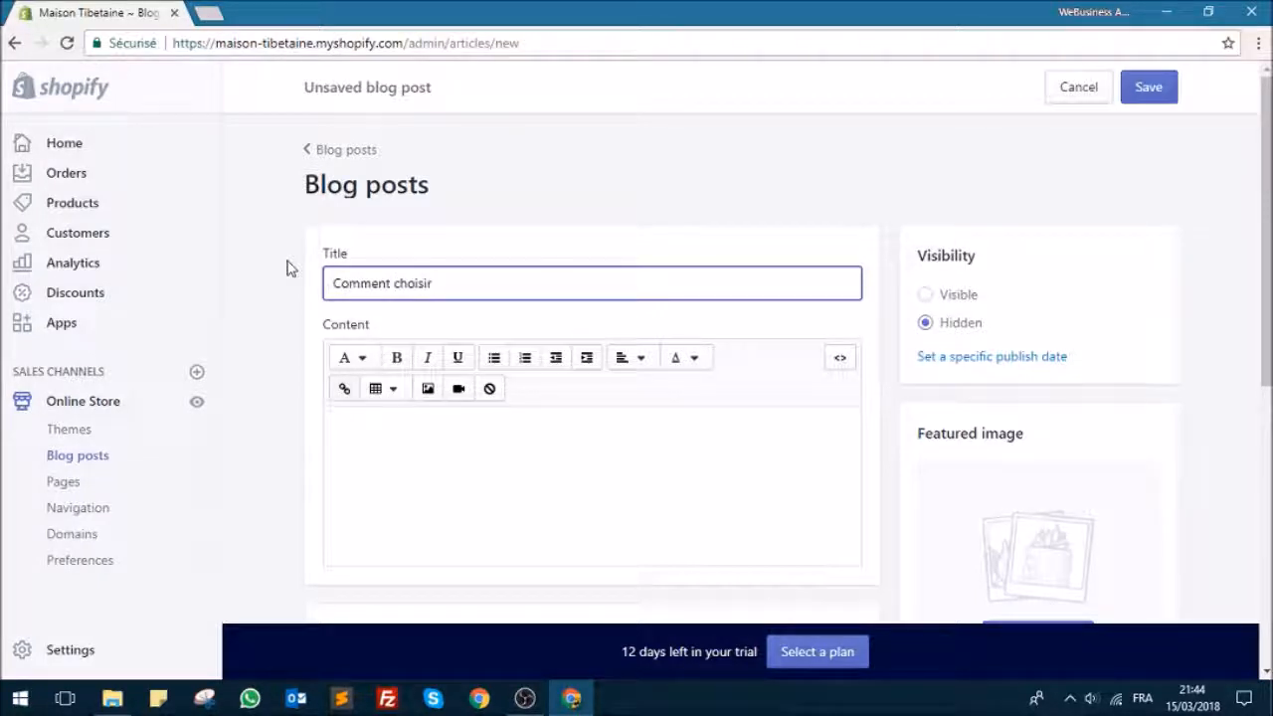
type(" une p")
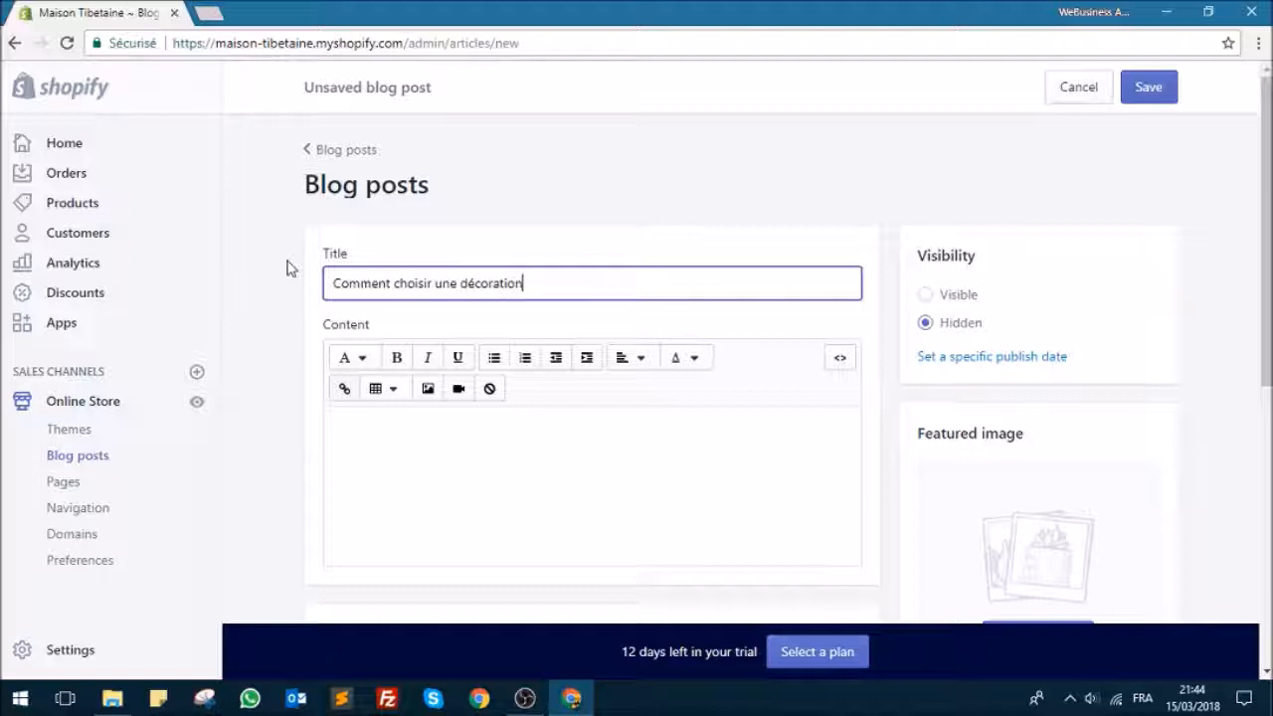
type("accord avec ma pa")
type("atique du")
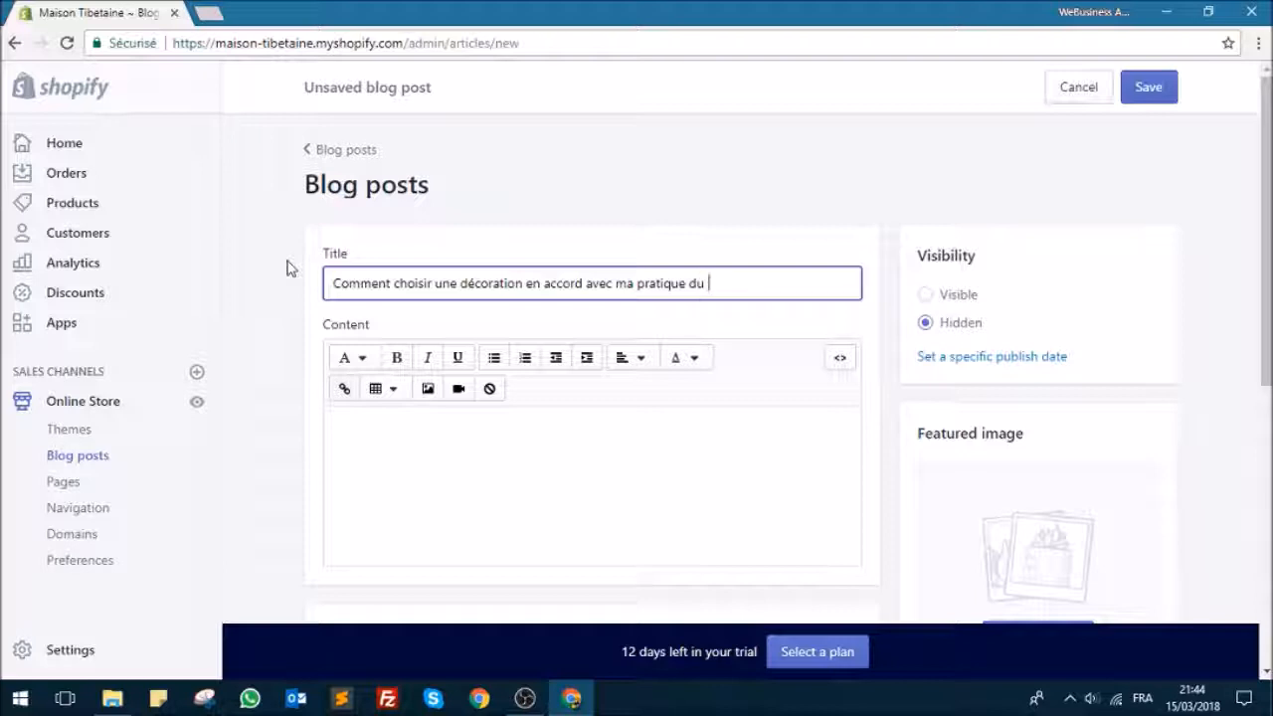
type(" Yoga ?")
Step: Leave the post's content empty, save the hidden blog post and return to the list of blog posts
left_click(452, 467)
type("z")
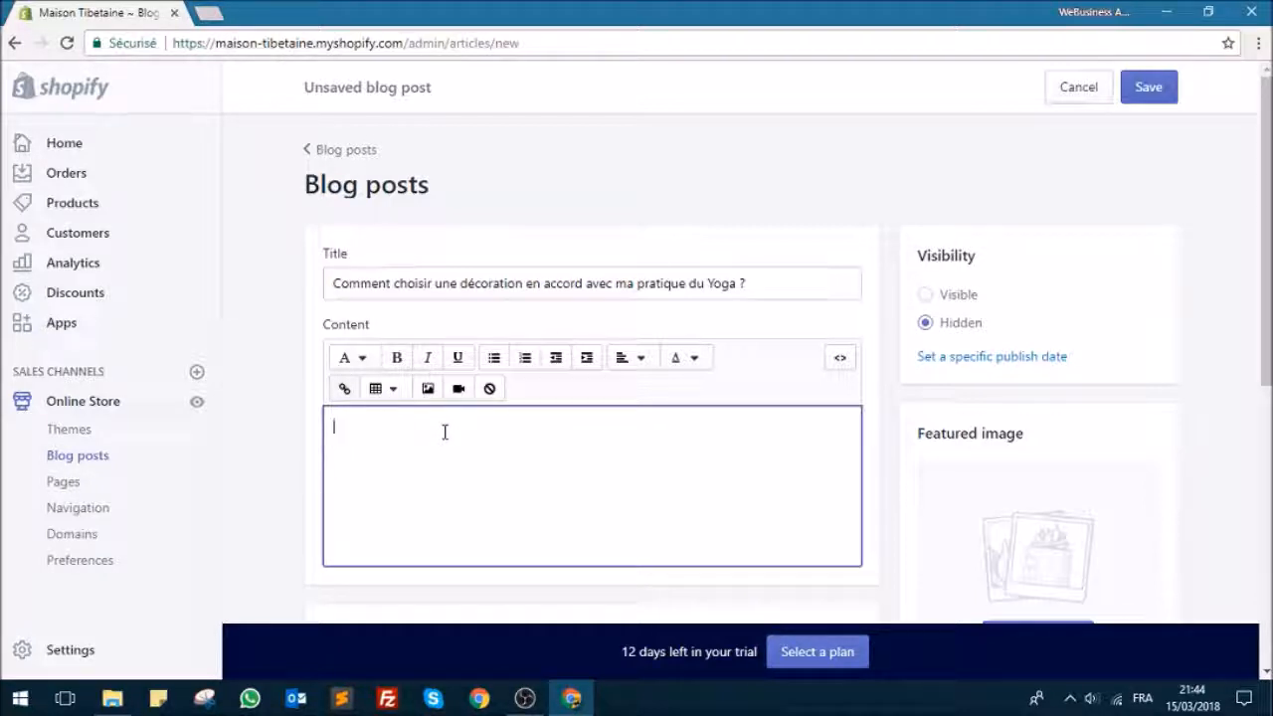
scroll(766, 292, "down", 3)
scroll(730, 352, "down", 1)
scroll(727, 344, "up", 4)
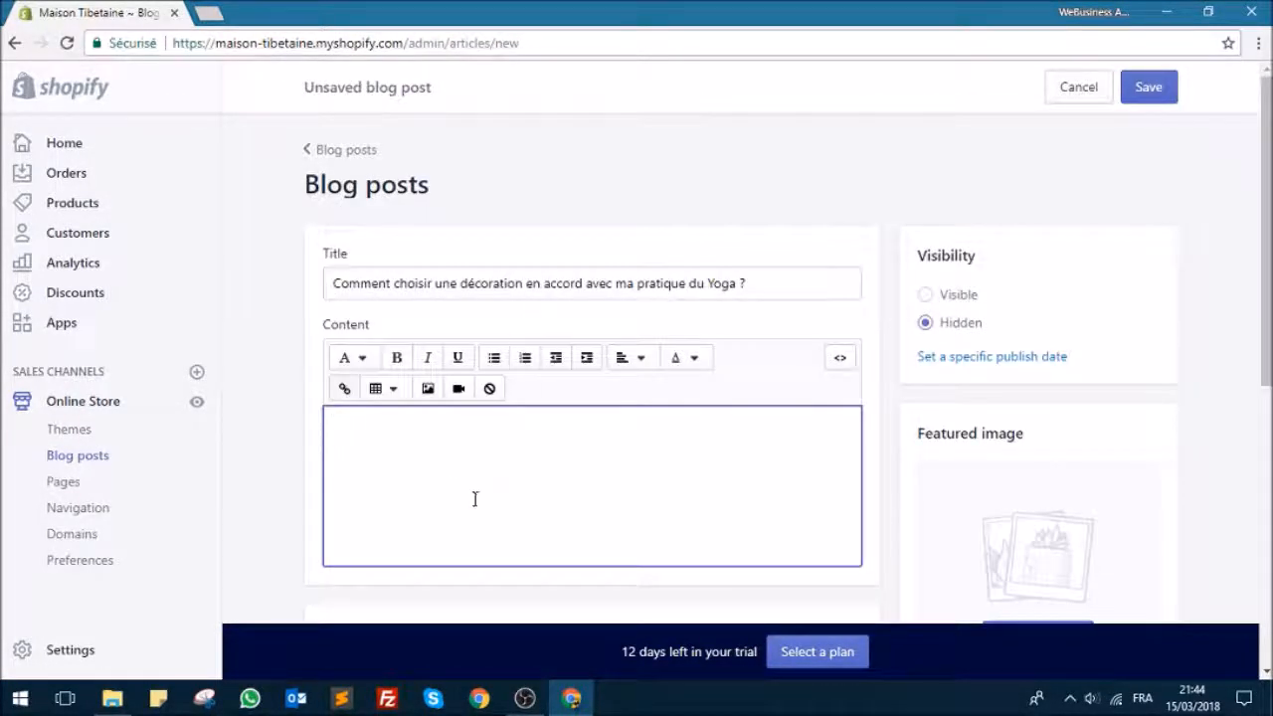
left_click(1147, 87)
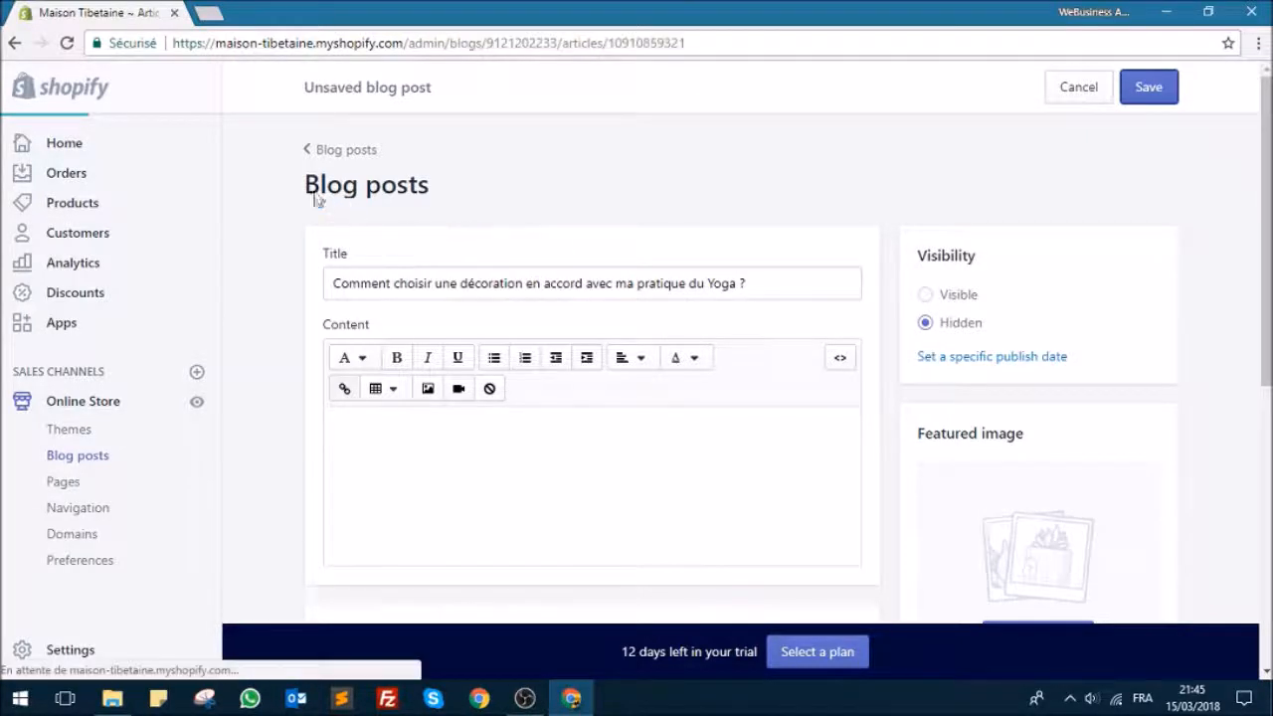
left_click(343, 149)
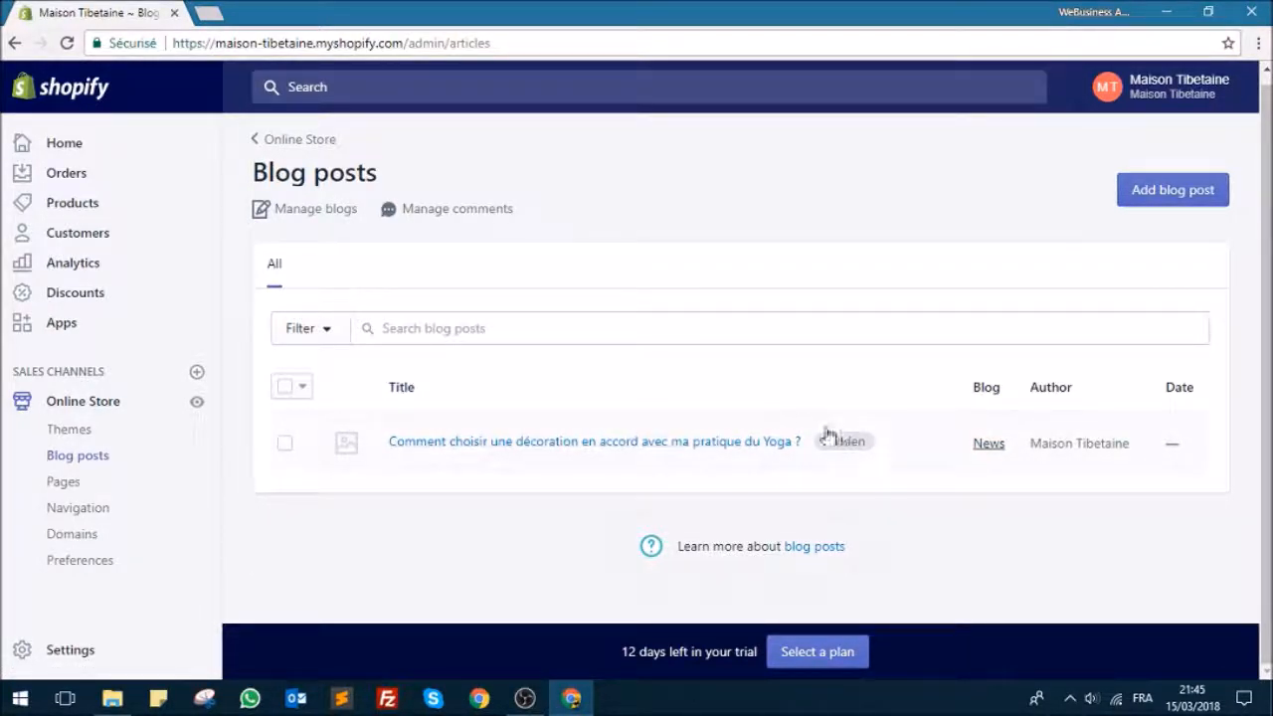
Step: Start a new blog from the blog management page and title it "Décoration intérieure & Yoga"
left_click(309, 213)
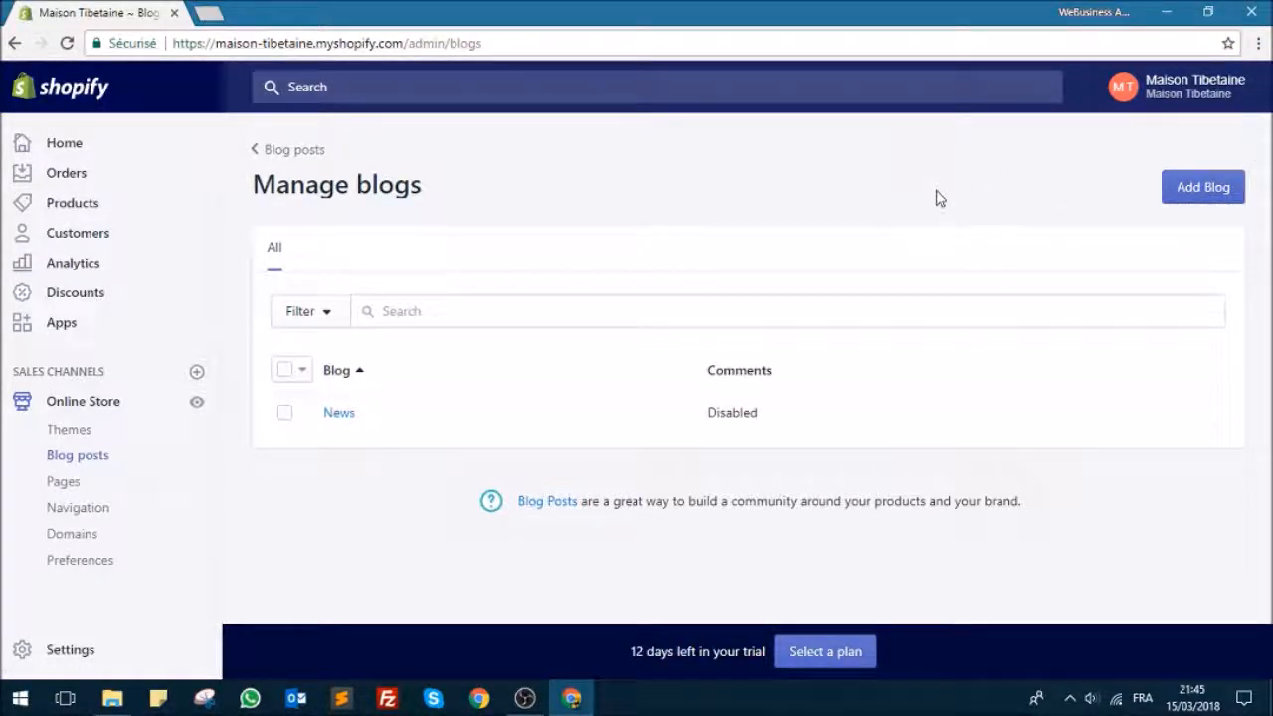
left_click(1193, 189)
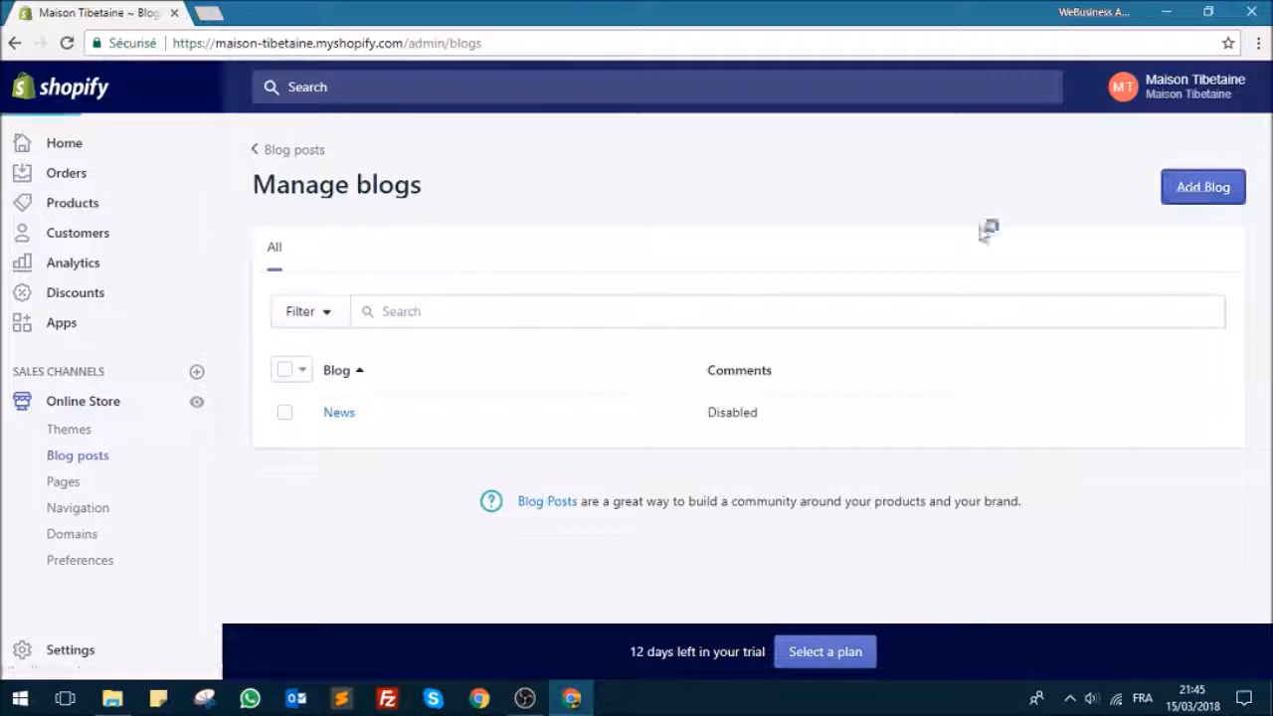
left_click(568, 324)
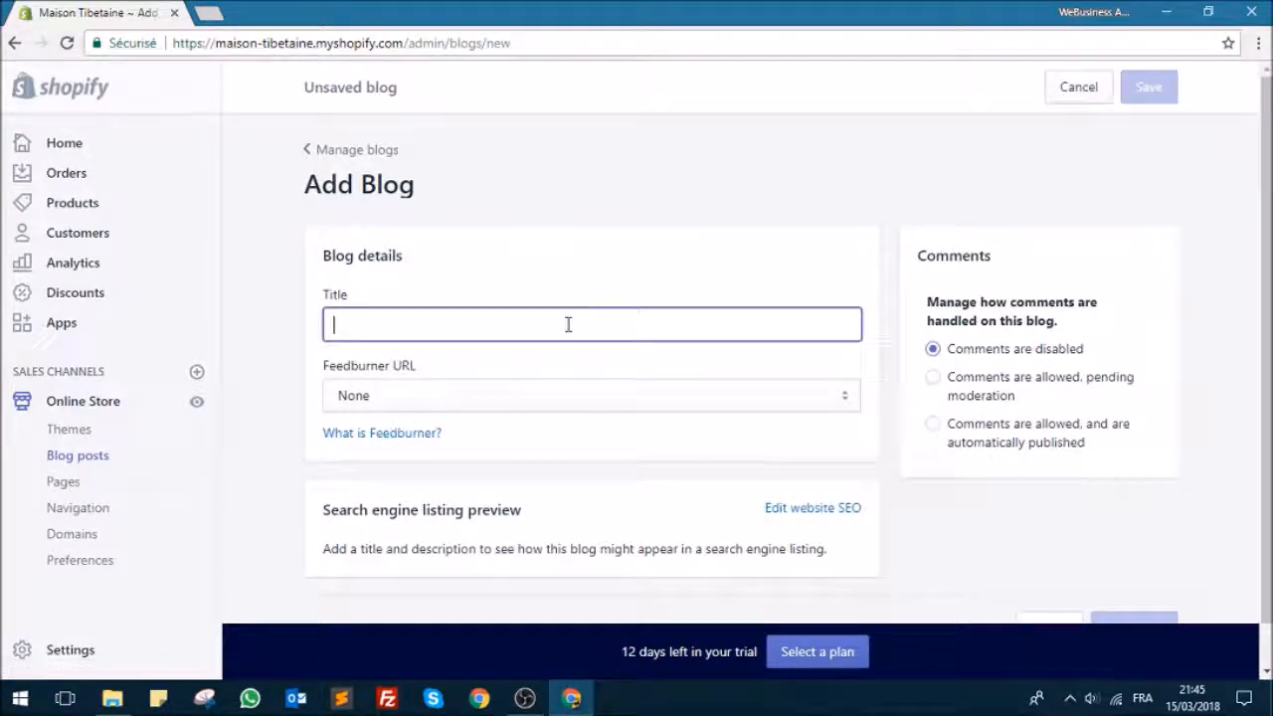
type("Décoration intér")
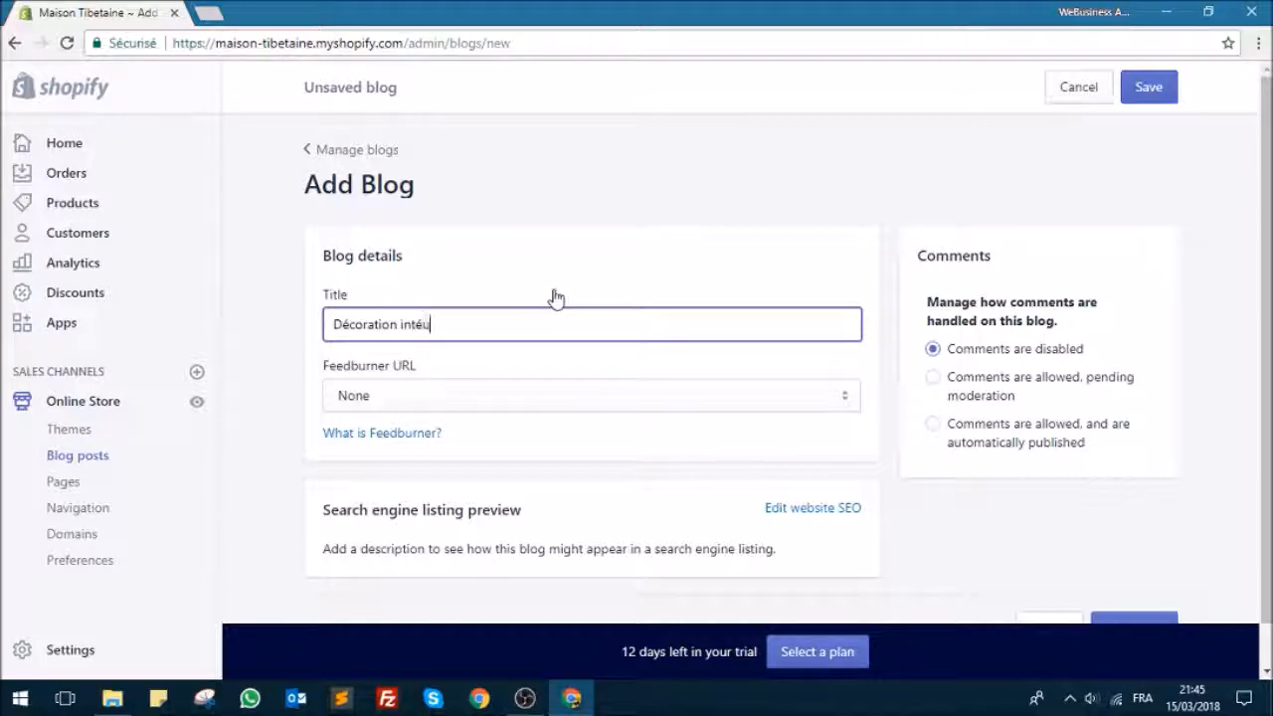
type("ieure & Yoga")
scroll(464, 333, "down", 1)
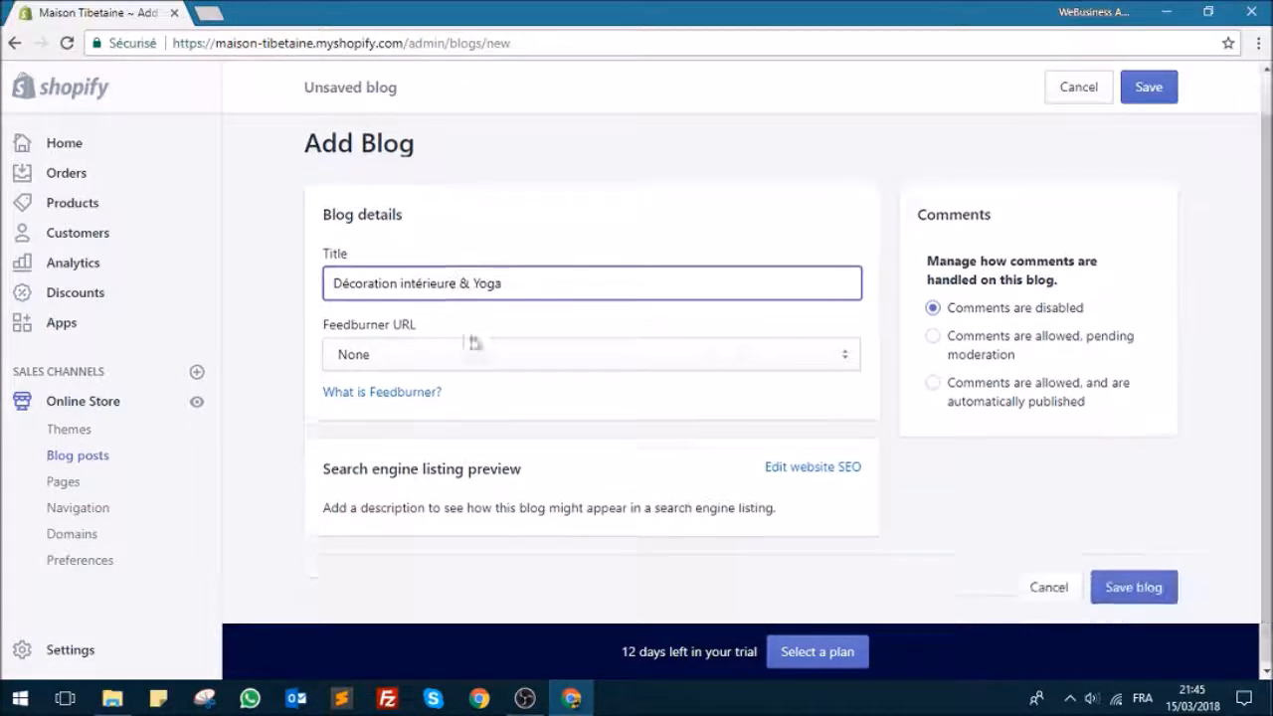
Step: Keep the Feedburner URL at None, save the new blog and return to the list of blog posts
left_click(486, 355)
left_click(486, 358)
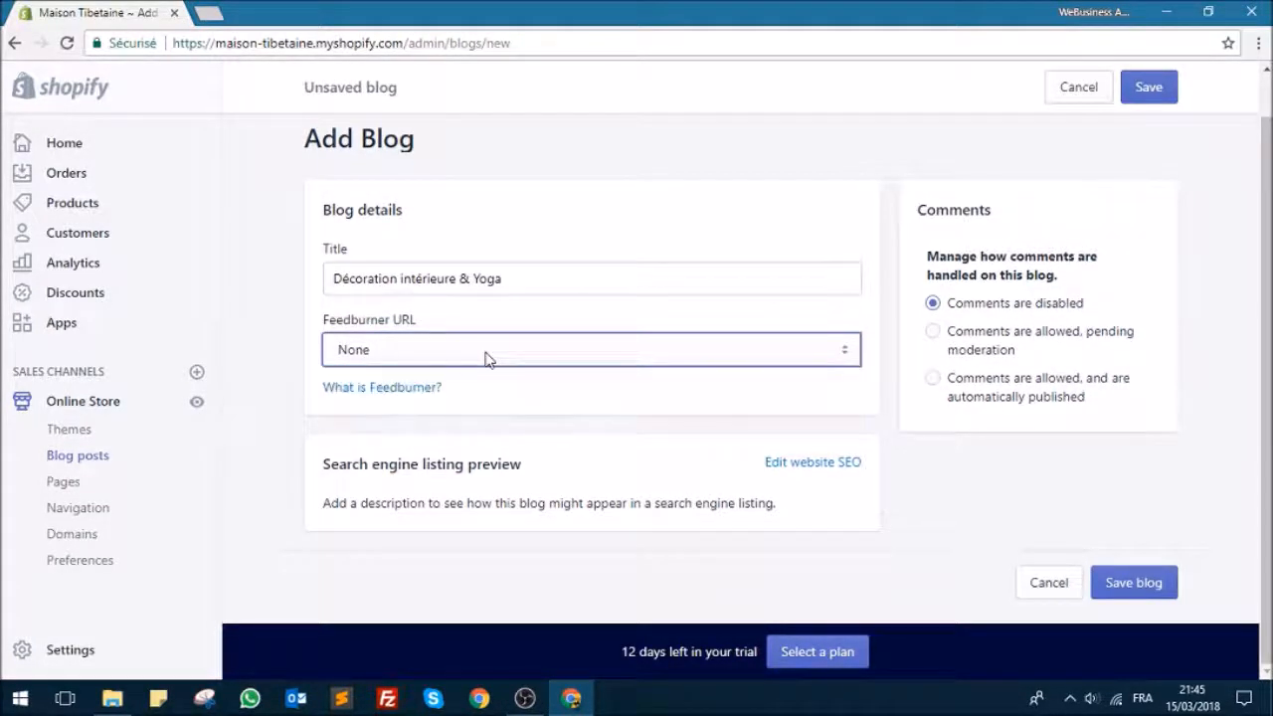
left_click(613, 229)
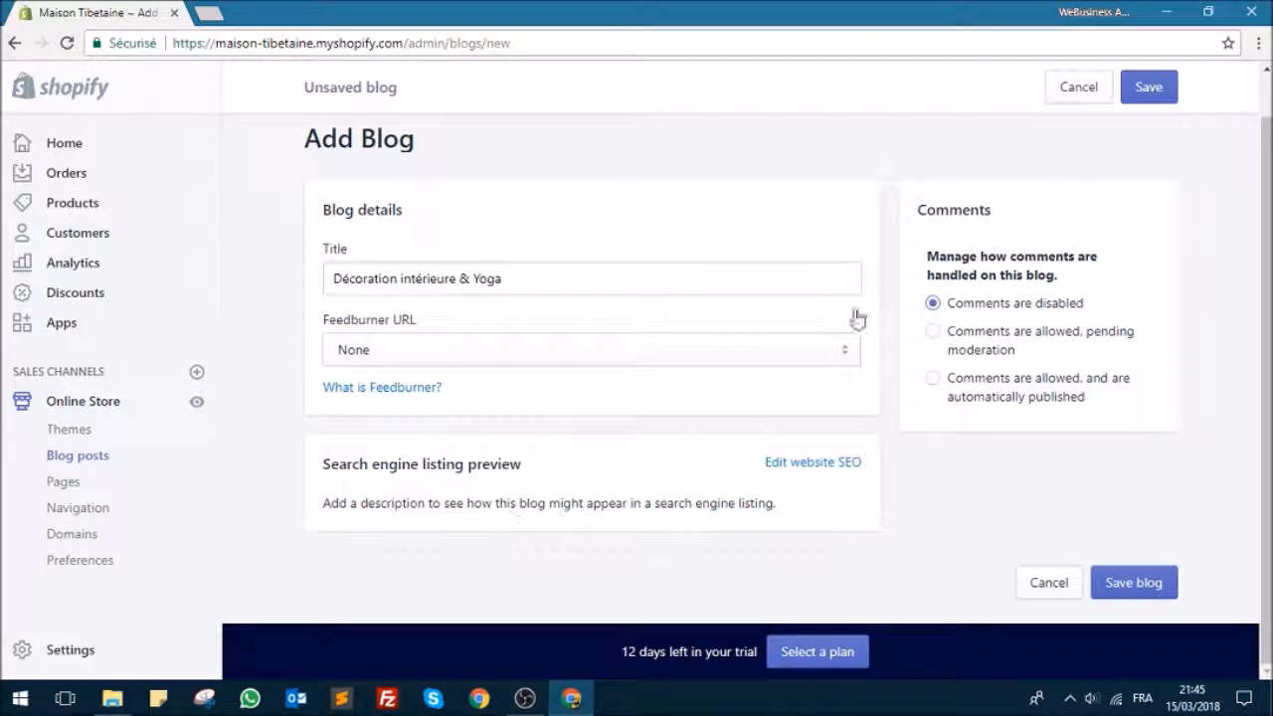
left_click(1145, 91)
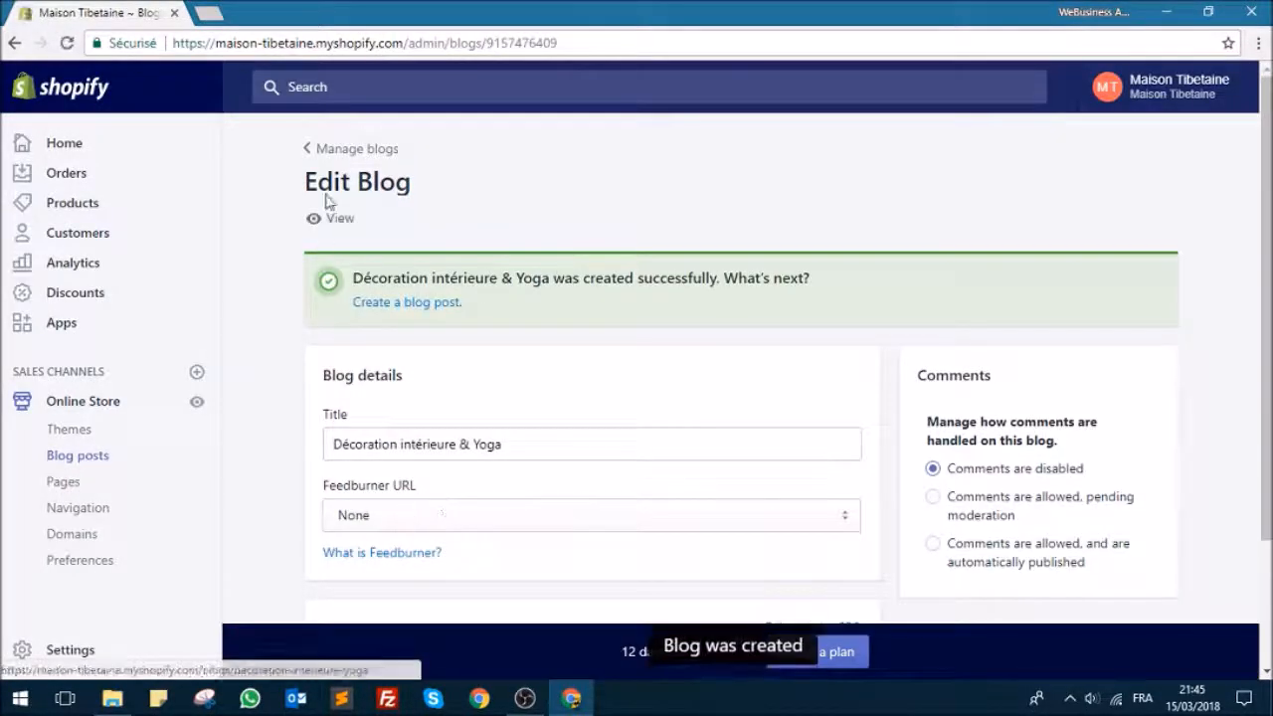
left_click(354, 150)
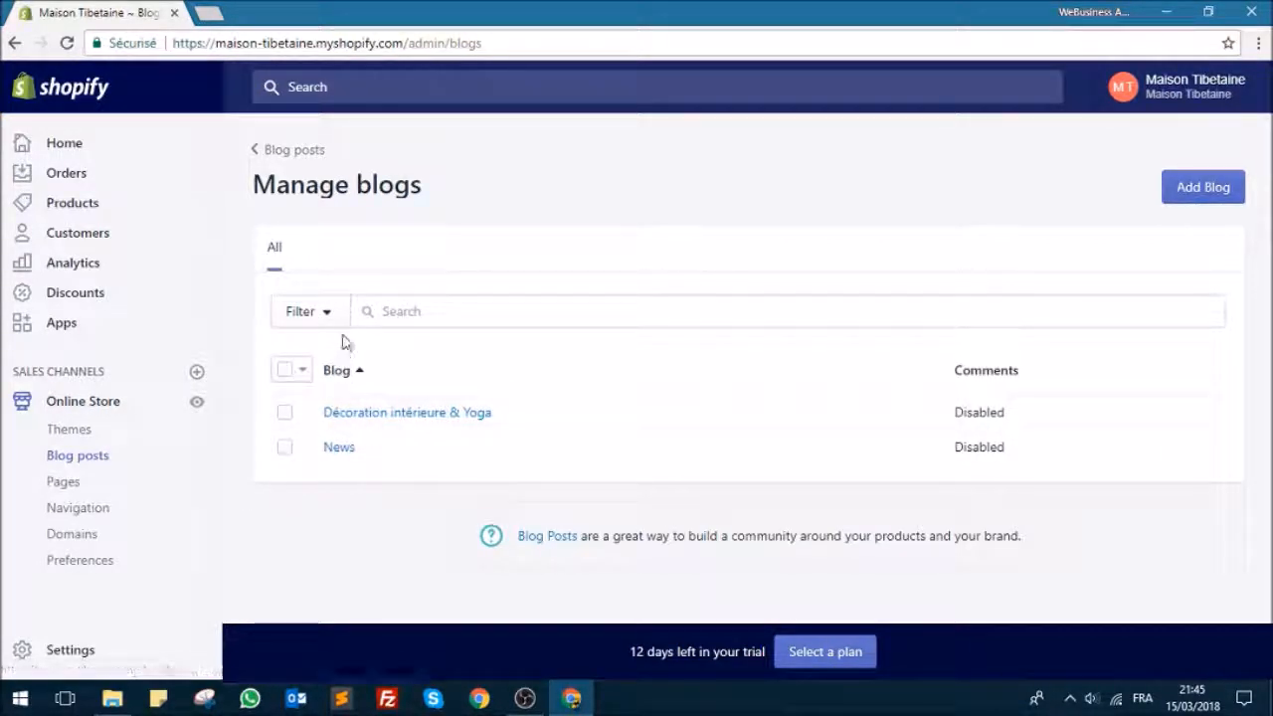
left_click(295, 154)
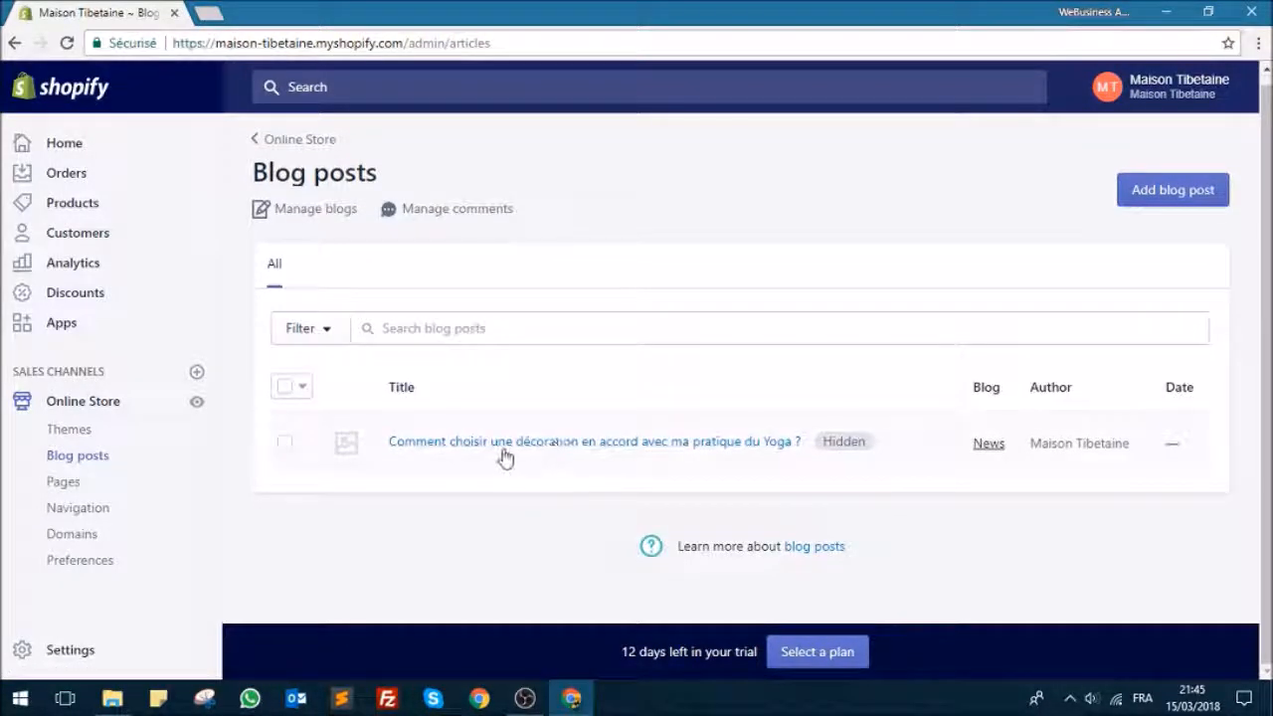
Step: Assign the yoga decoration post to the "Décoration intérieure & Yoga" blog, save it and return to the list of blog posts
left_click(747, 449)
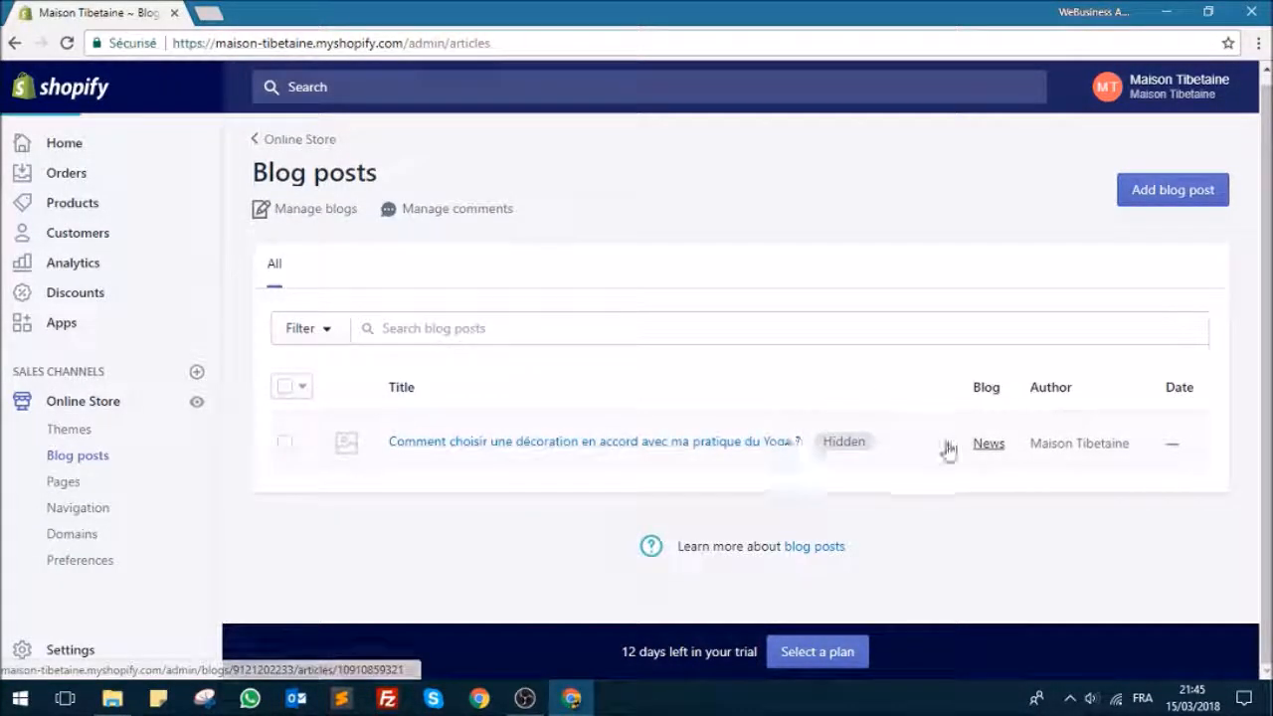
scroll(994, 377, "down", 6)
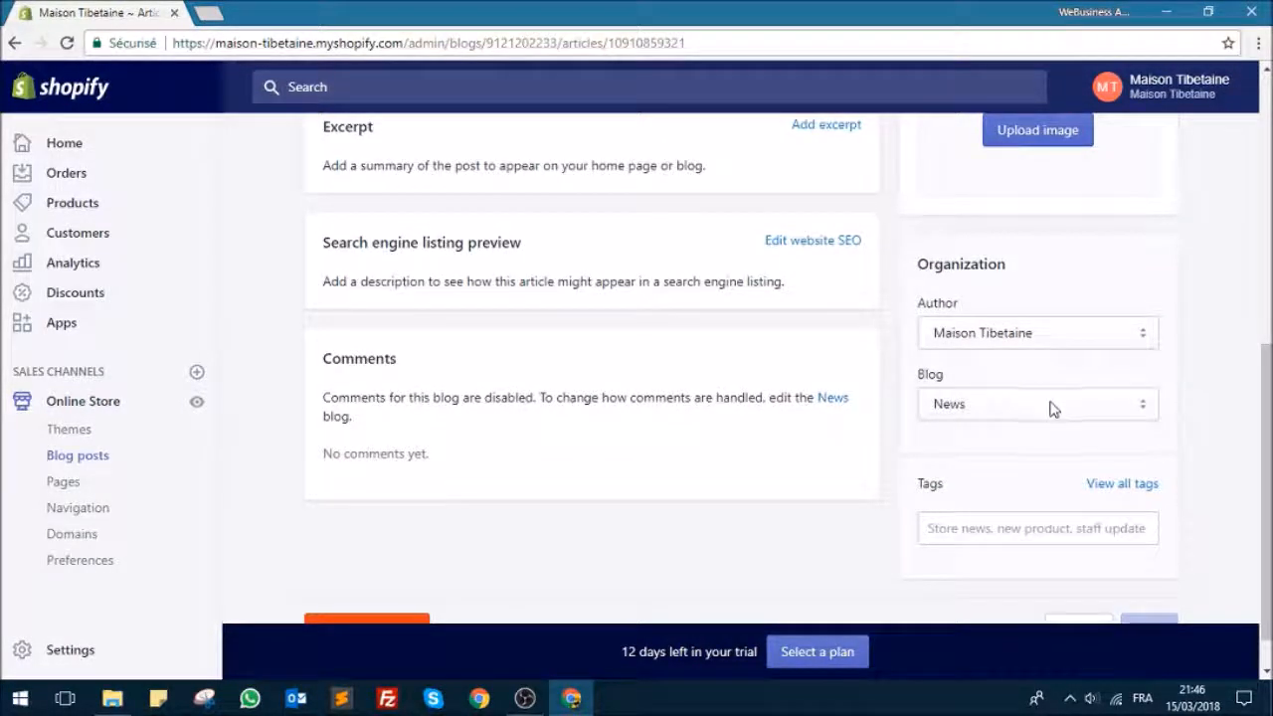
left_click(1053, 409)
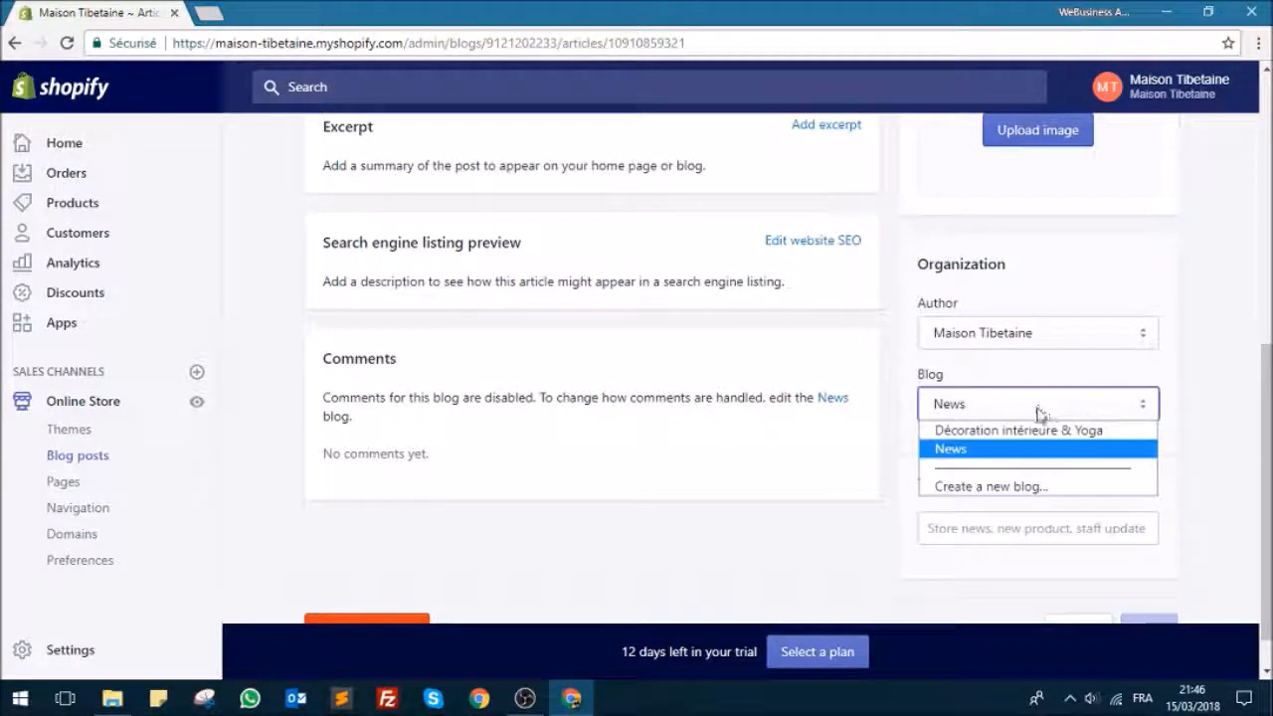
left_click(1000, 434)
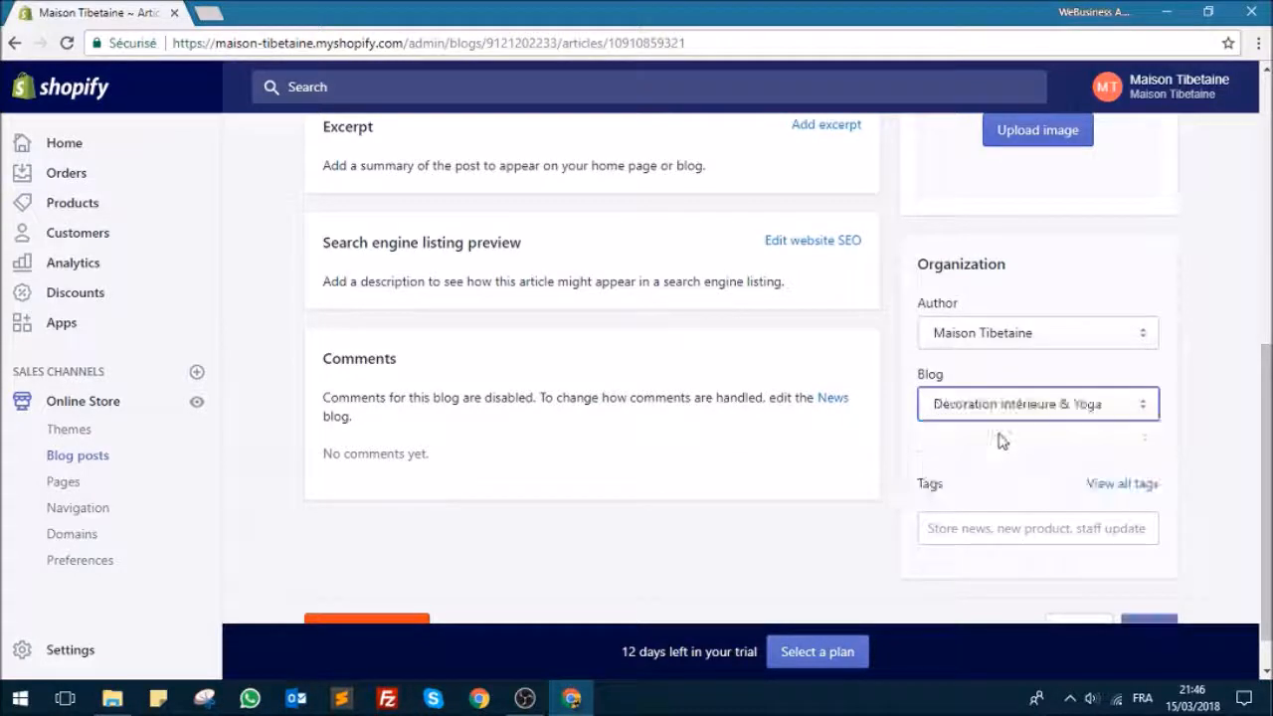
left_click(1144, 89)
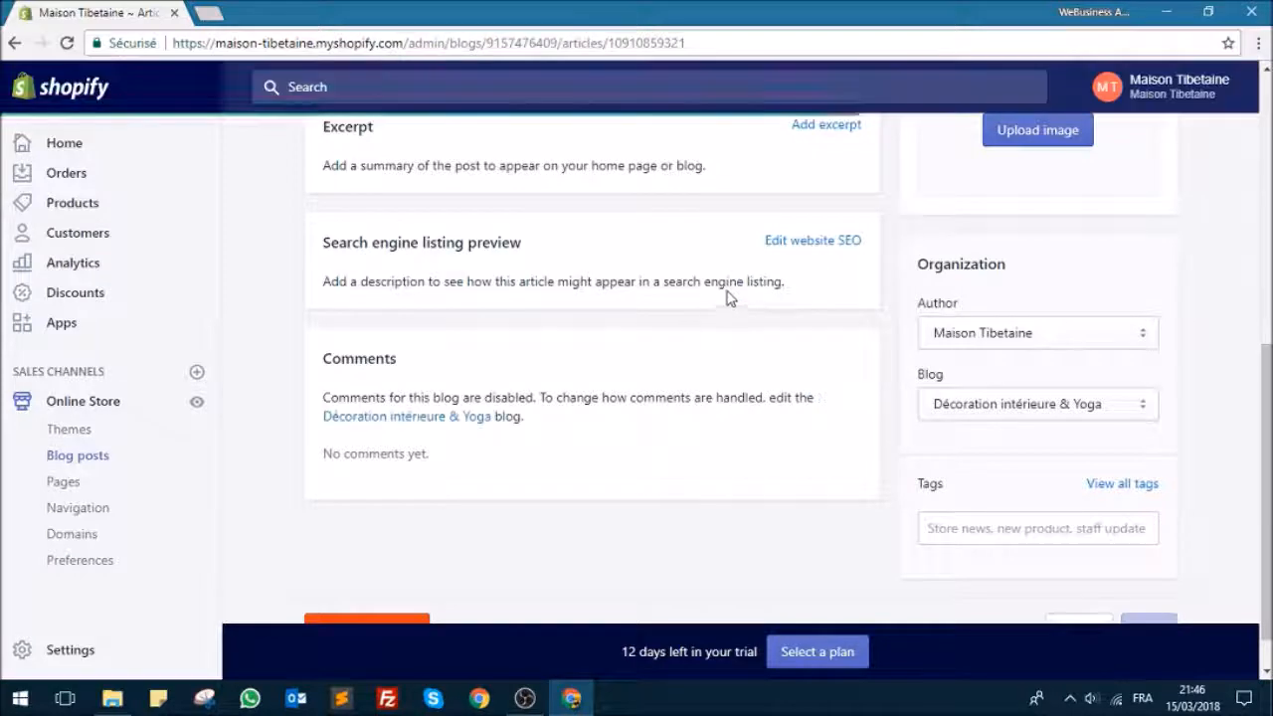
scroll(675, 288, "up", 6)
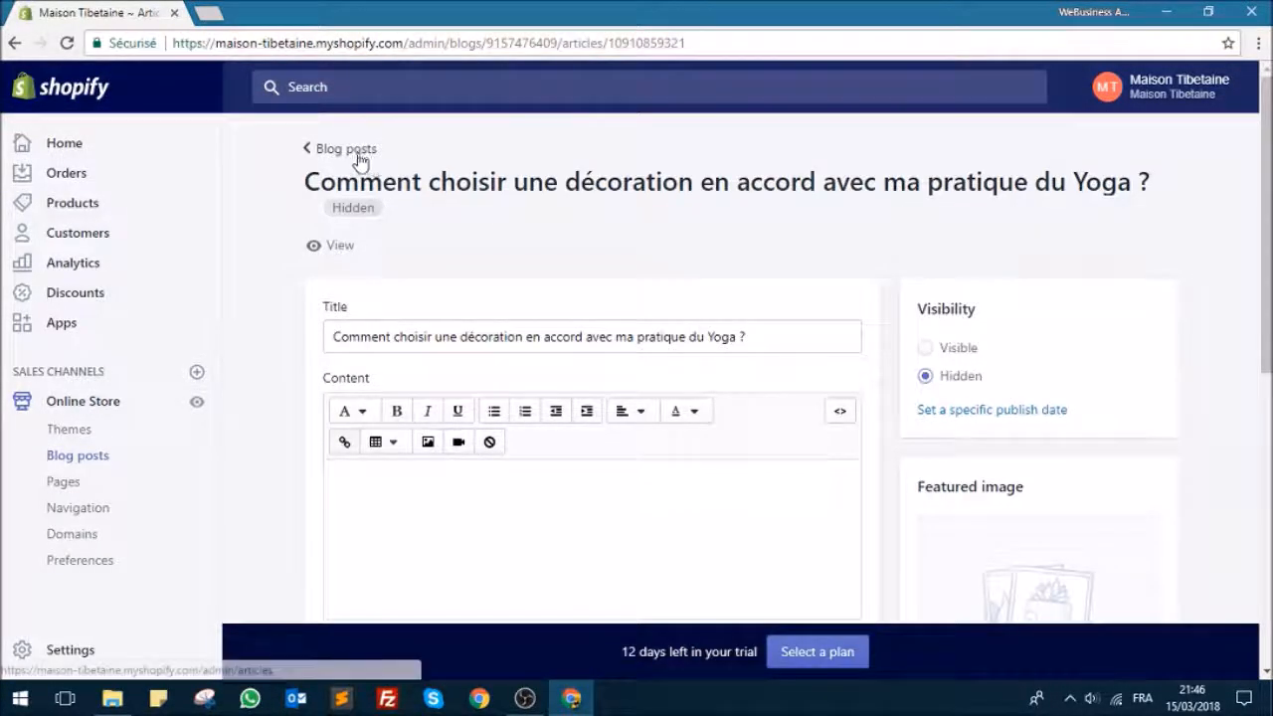
left_click(353, 151)
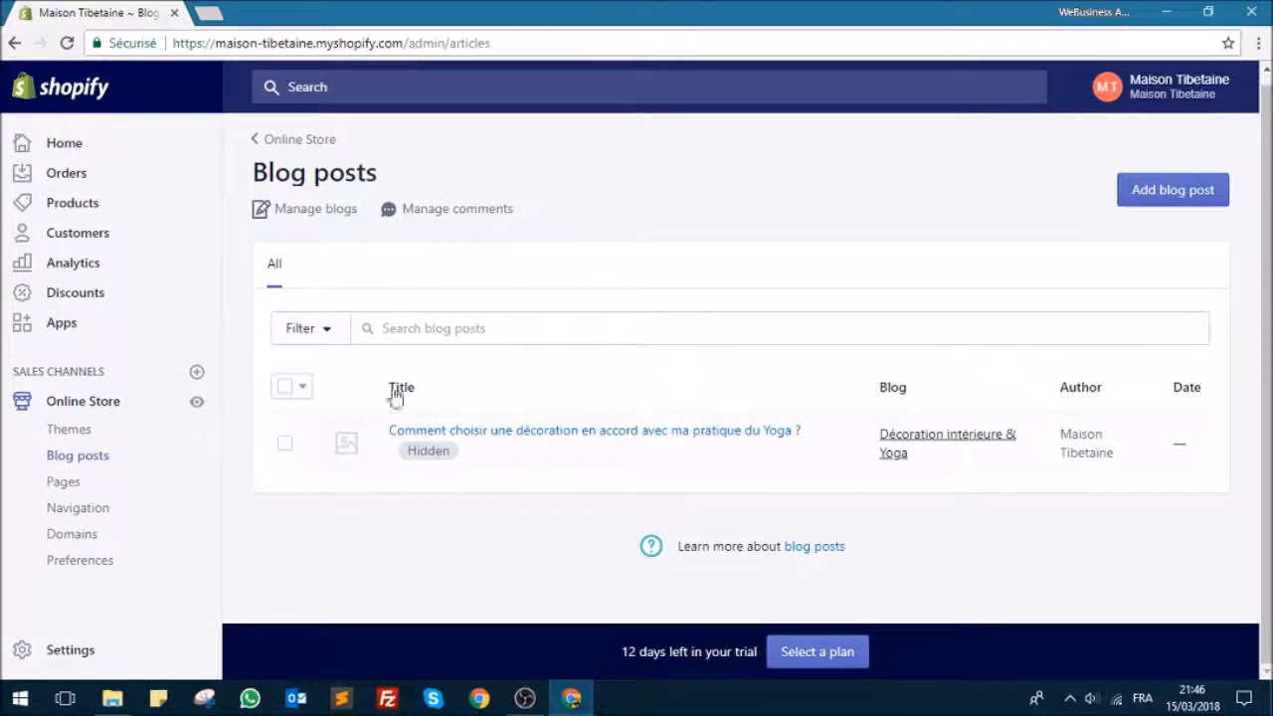
Step: Open the store's navigation menus and compare them with the header and footer links of the storefront in a new browser tab
left_click(293, 139)
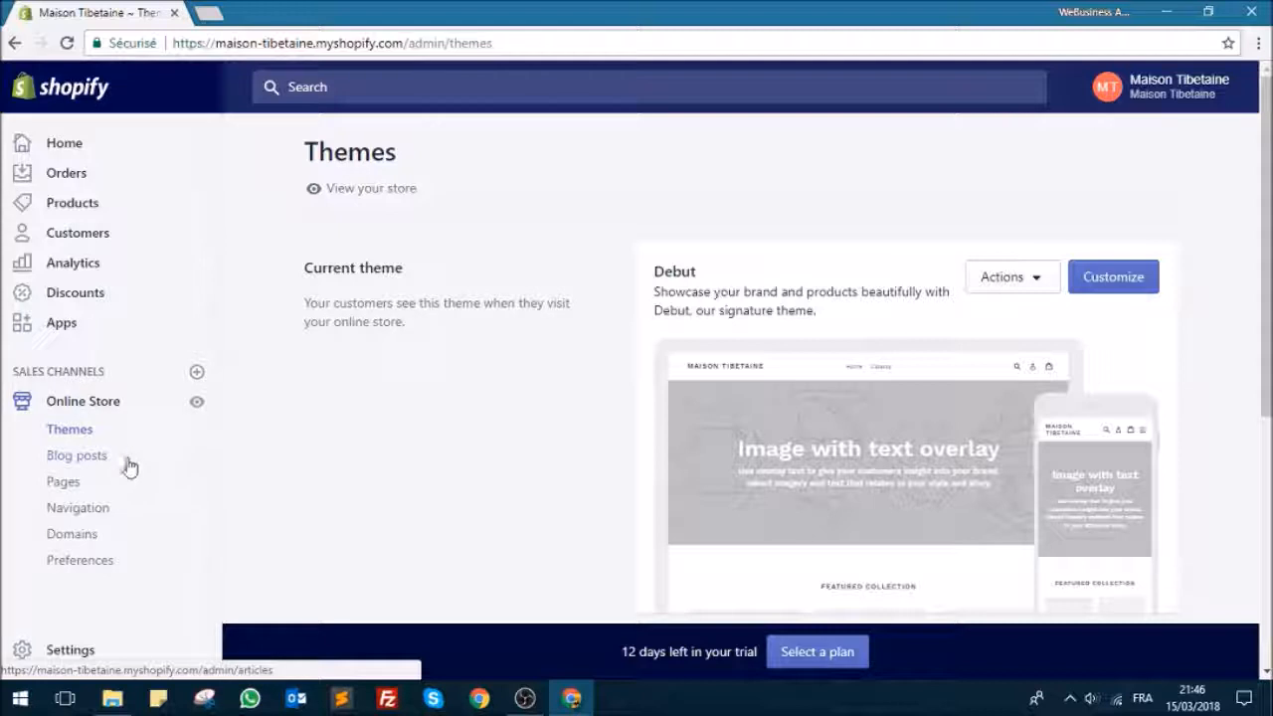
left_click(88, 515)
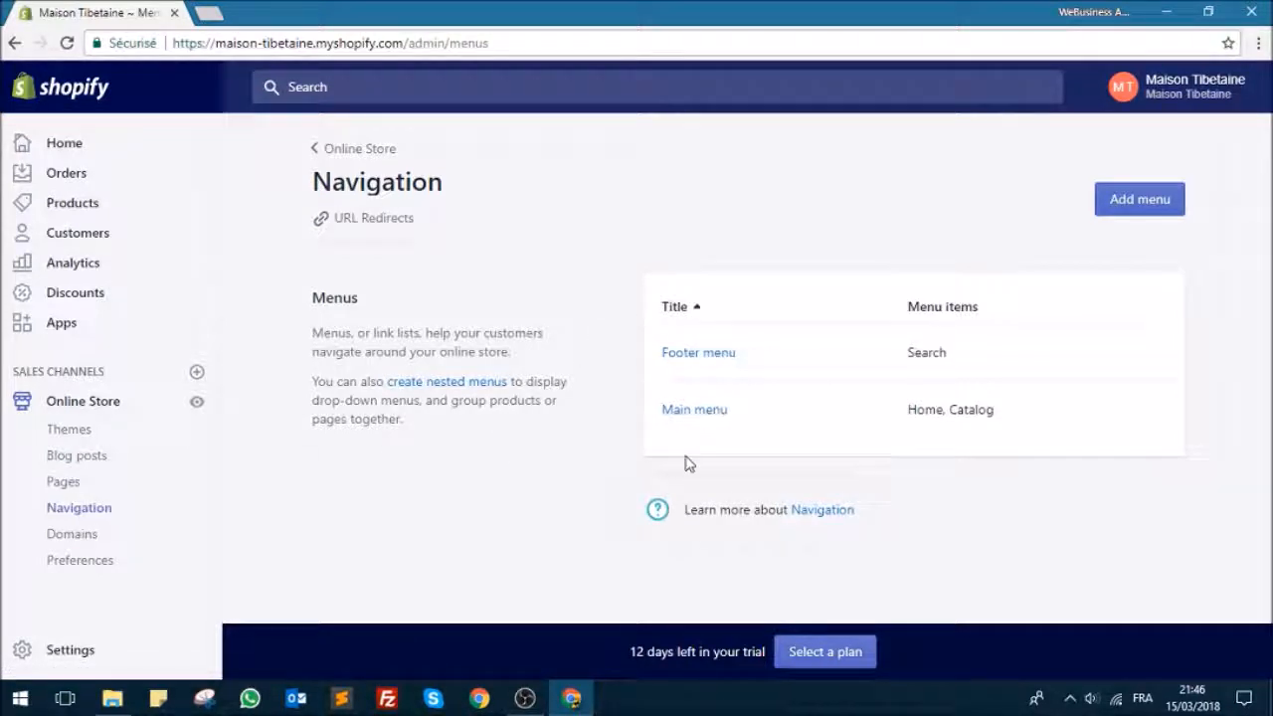
right_click(197, 402)
left_click(231, 416)
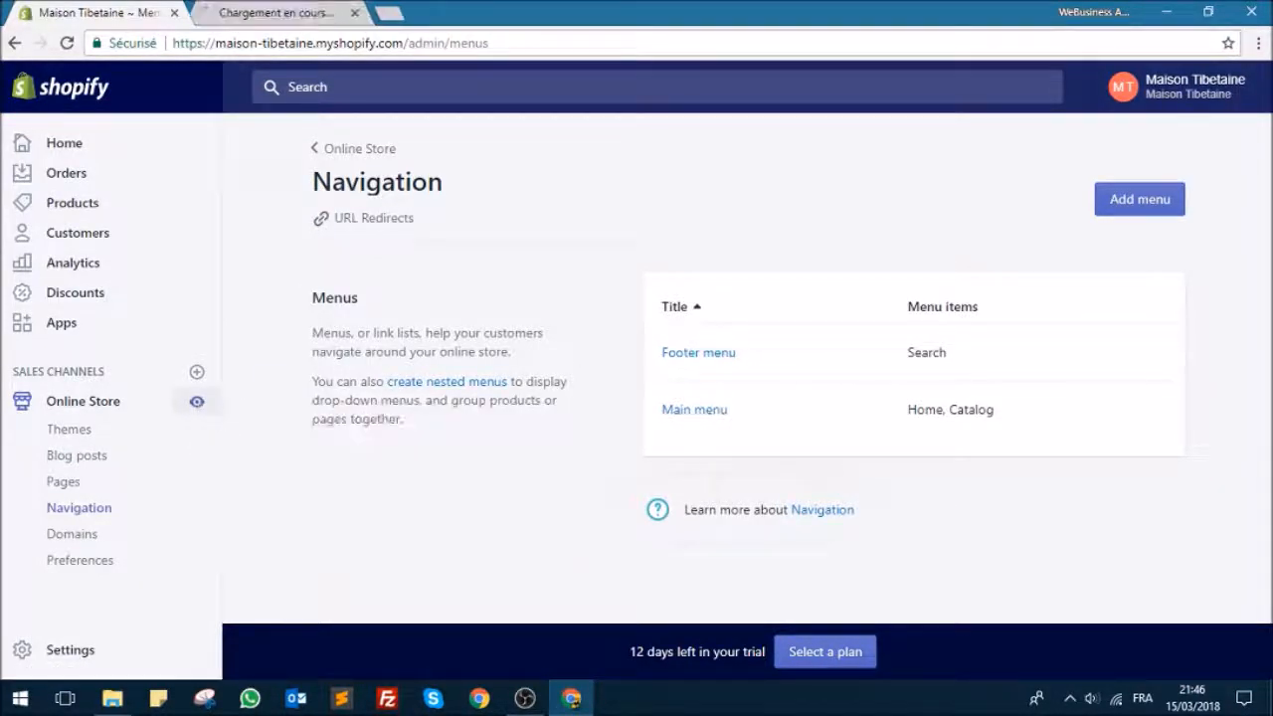
left_click(298, 12)
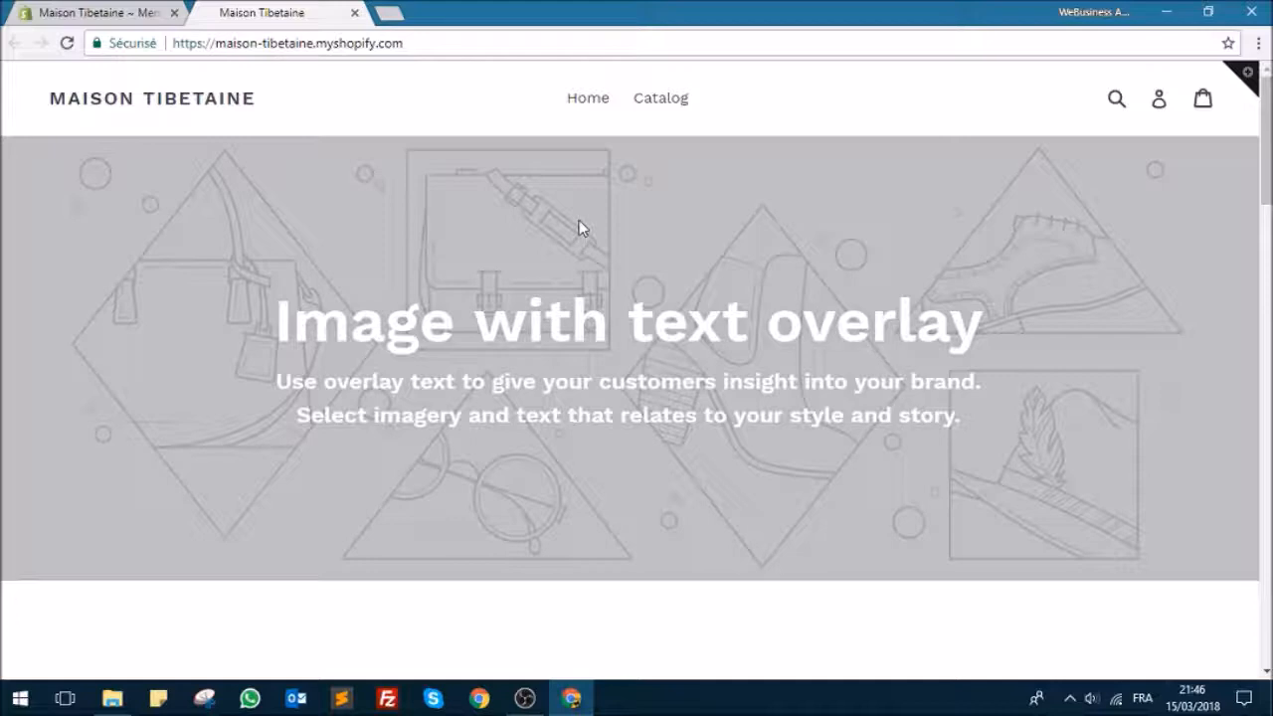
scroll(557, 202, "down", 20)
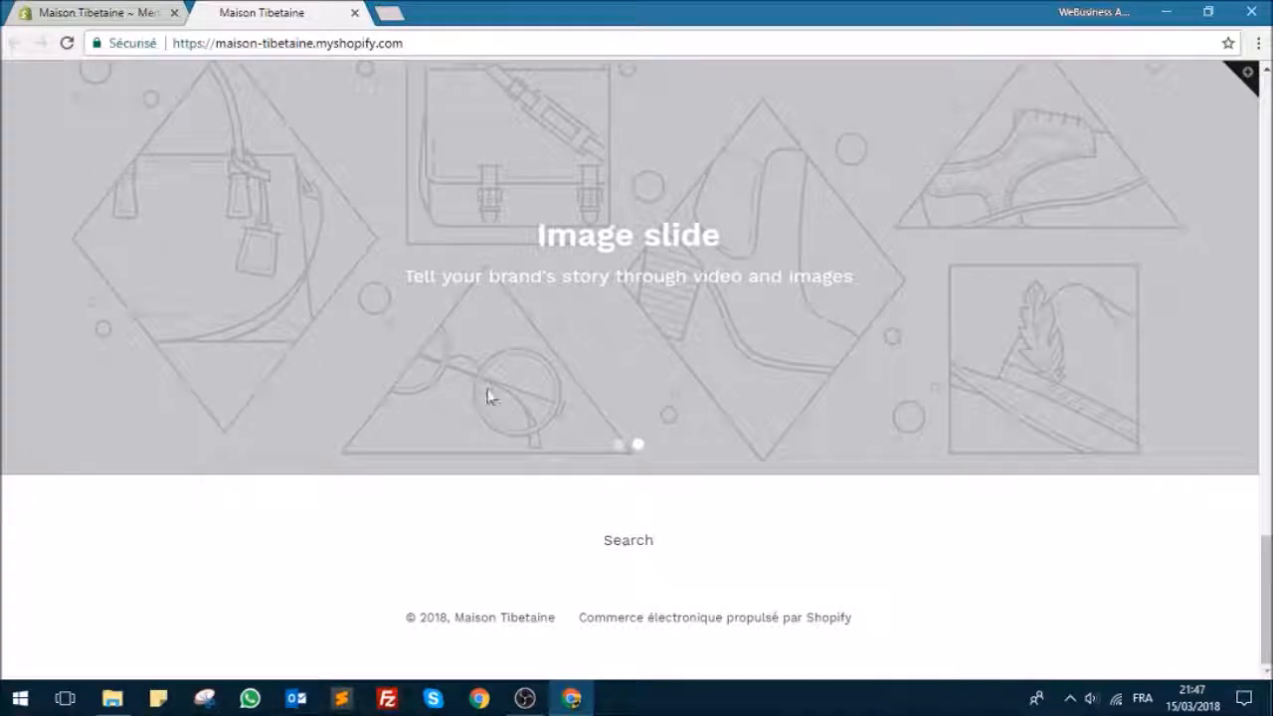
scroll(261, 301, "up", 5)
left_click(100, 12)
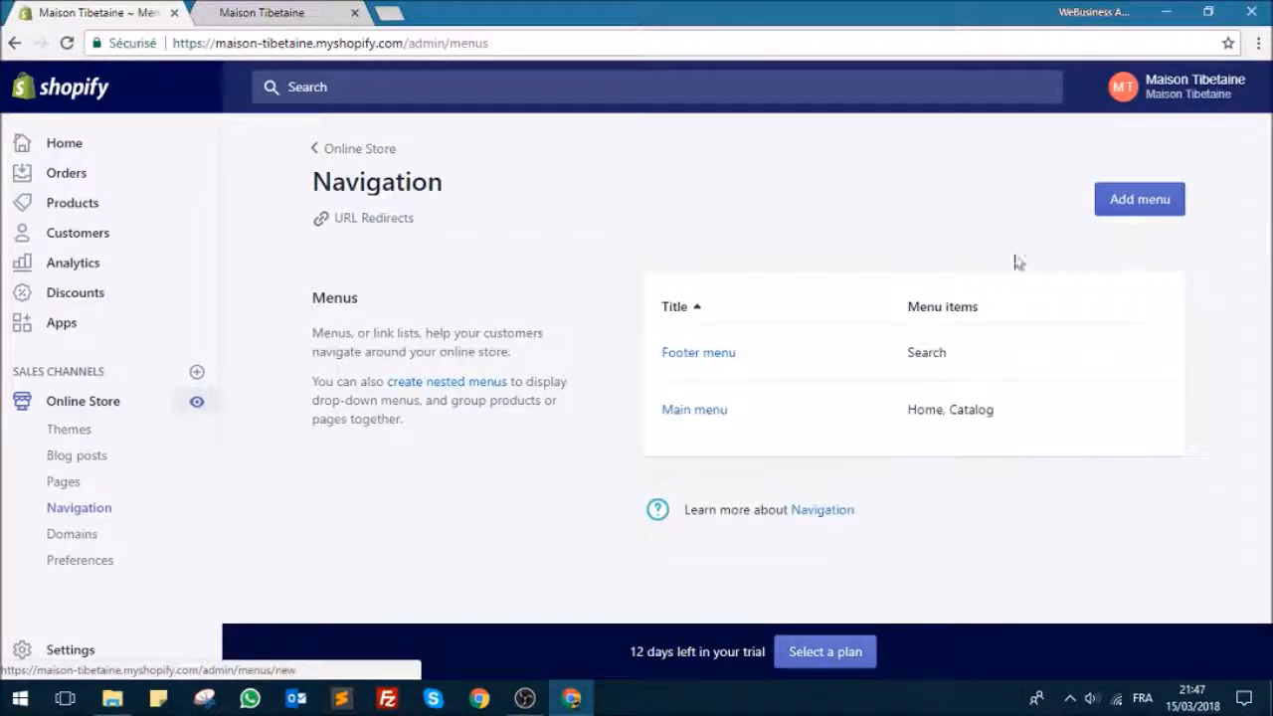
Step: Rename the Home item of the main menu to "Accueil" and apply the change
left_click(687, 416)
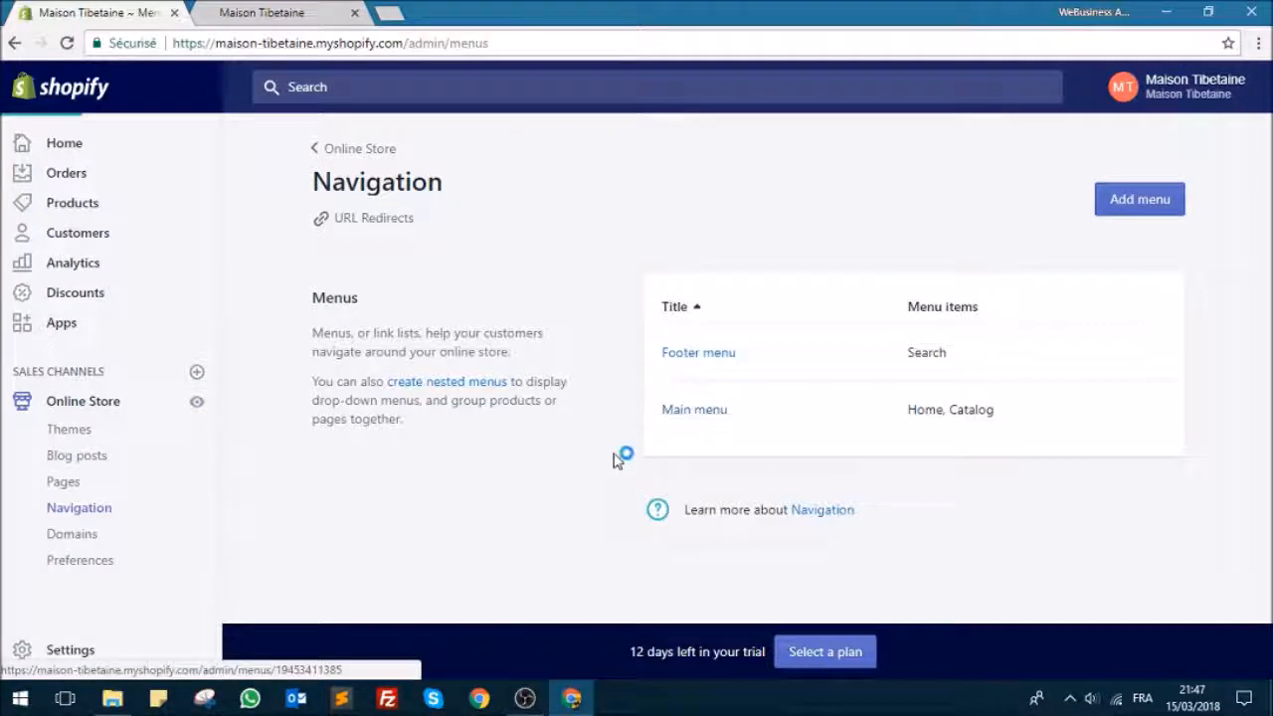
scroll(507, 360, "down", 1)
left_click(820, 384)
double_click(478, 381)
type("Accueil")
left_click(807, 513)
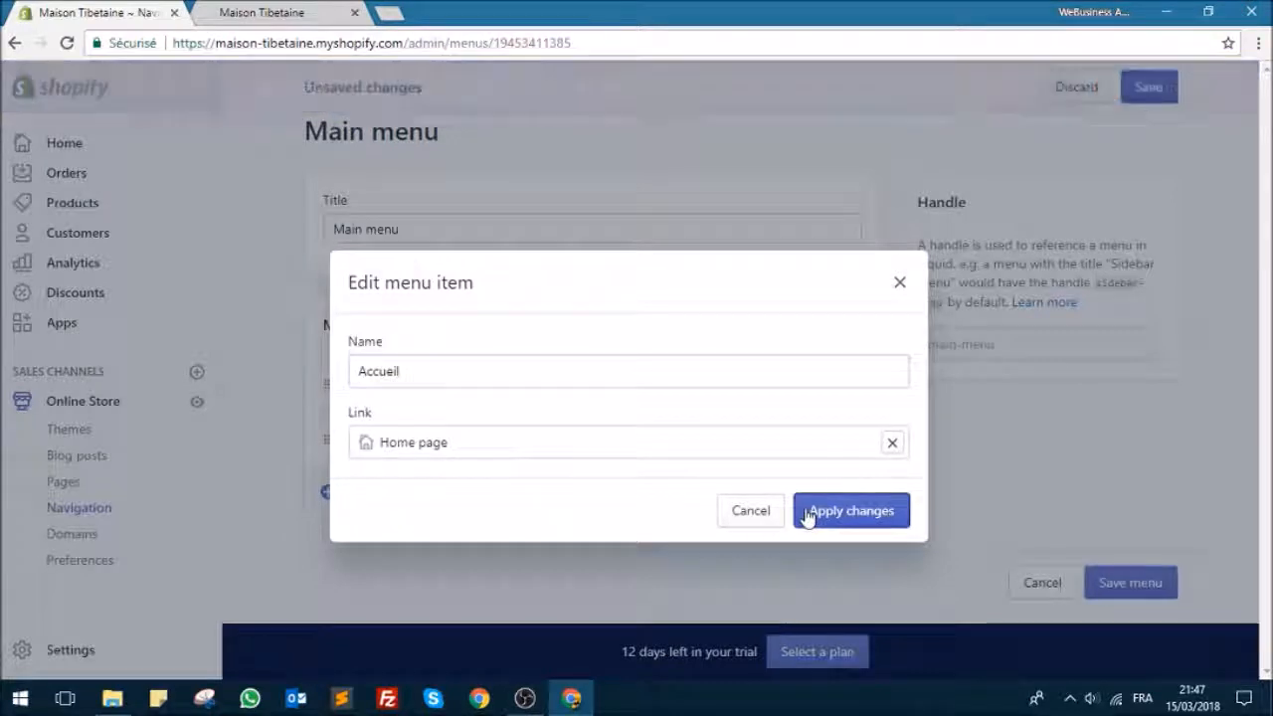
Step: Rename the Catalog item of the main menu to "Catégories" and apply the change
left_click(821, 438)
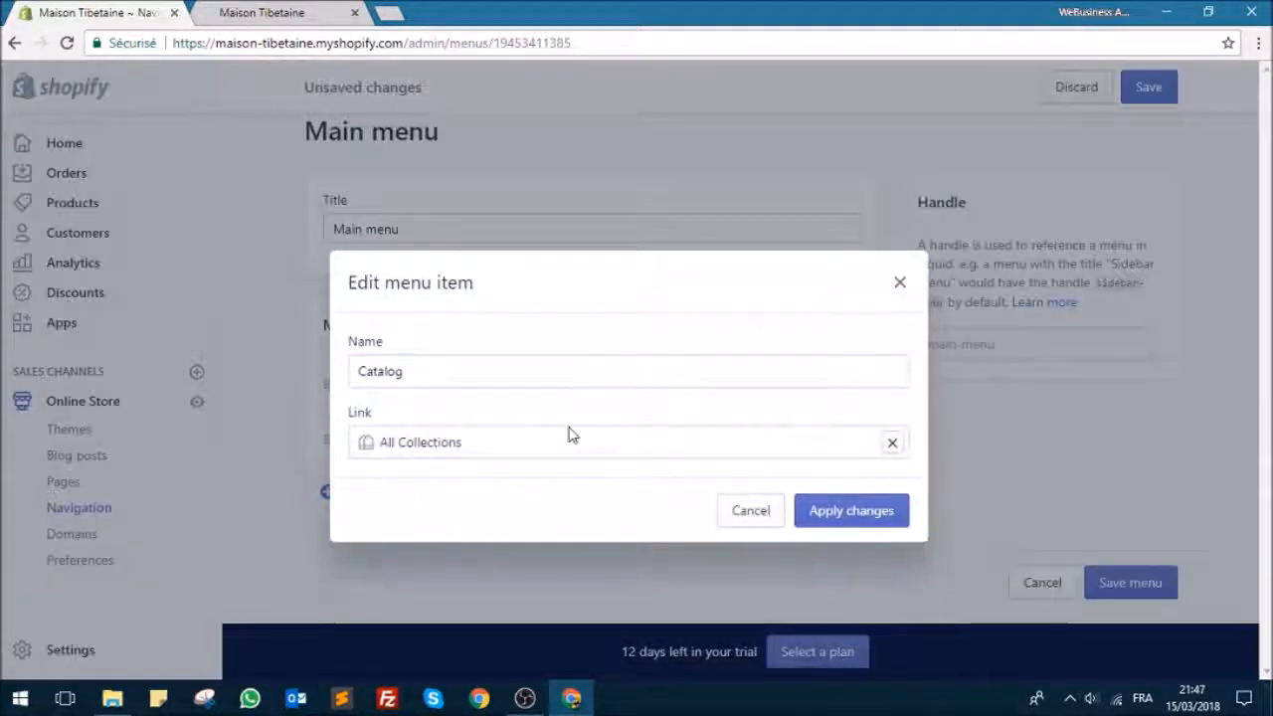
left_click(433, 375)
double_click(433, 376)
type("Catégories")
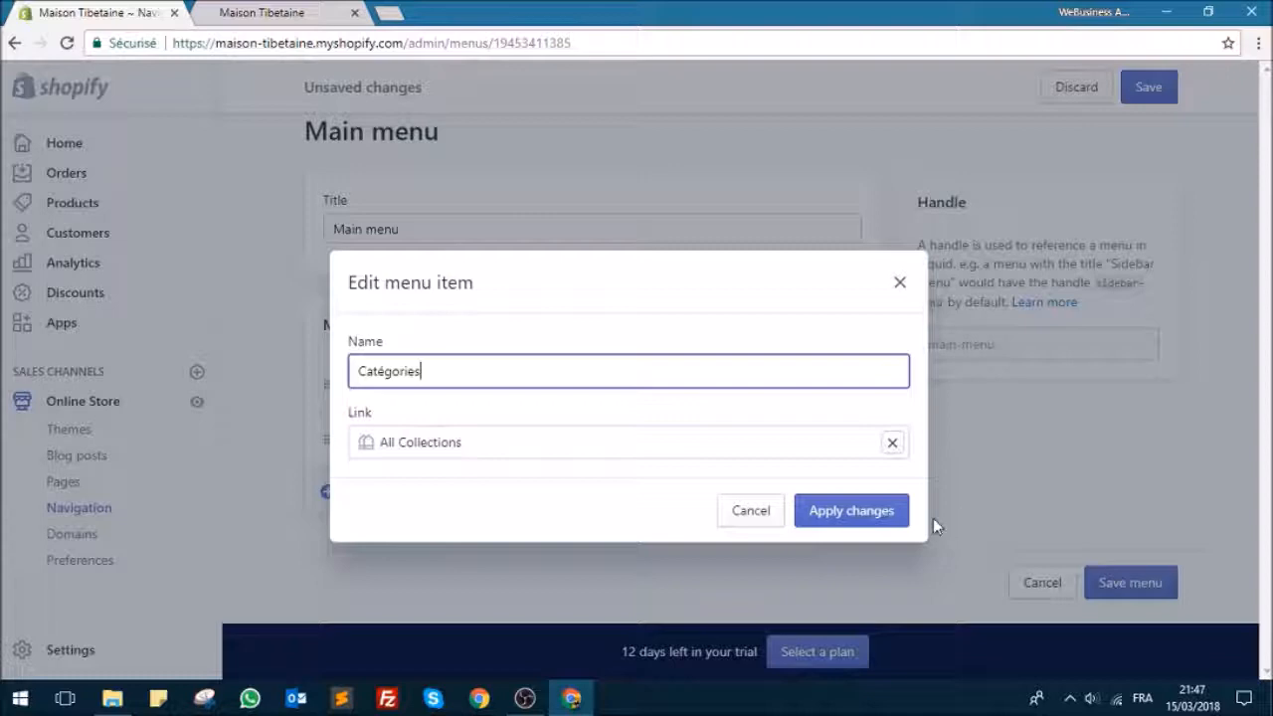
left_click(889, 517)
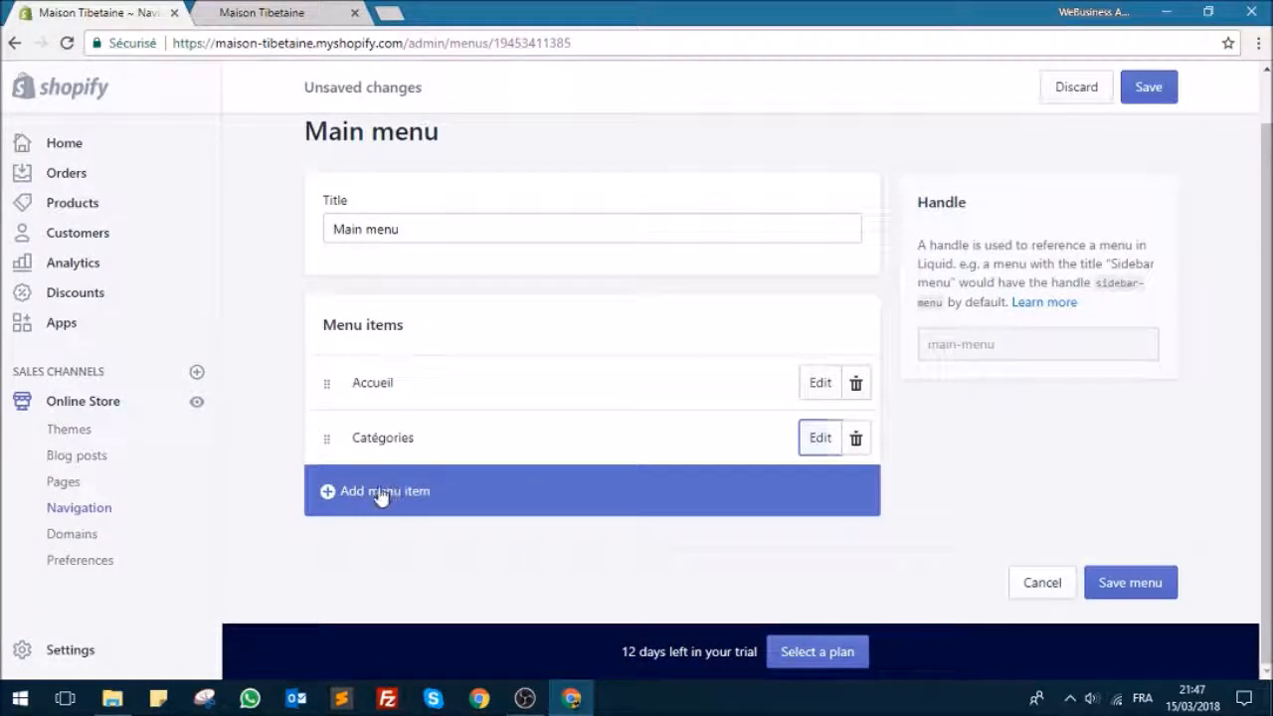
Step: Start a new main menu item and check the header links of the storefront in the other browser tab
left_click(381, 494)
left_click(262, 12)
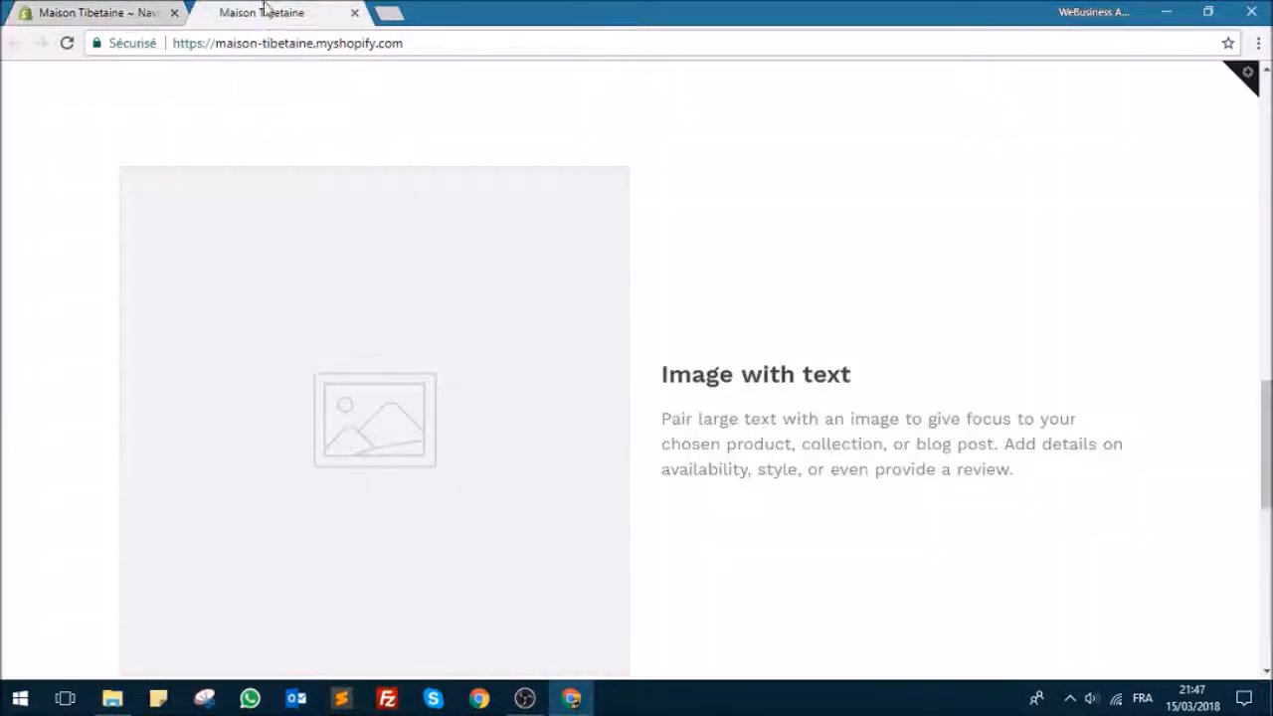
scroll(437, 194, "up", 15)
scroll(456, 186, "up", 1)
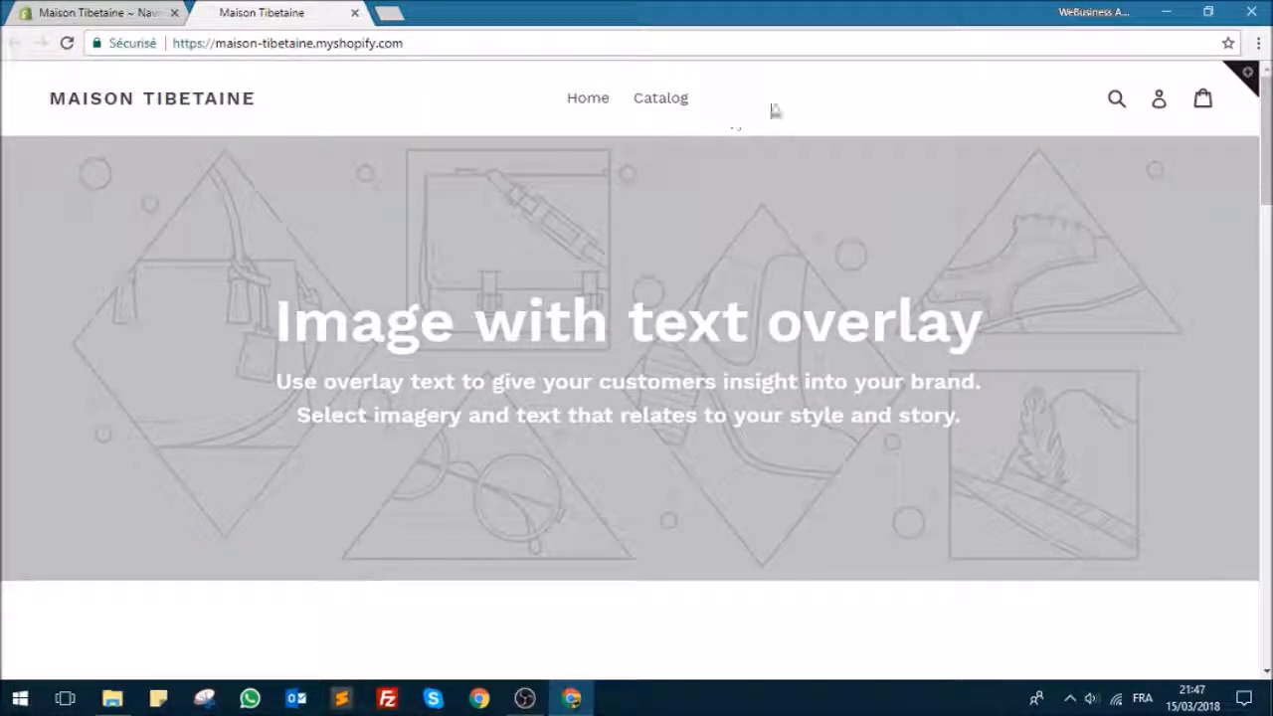
left_click(71, 14)
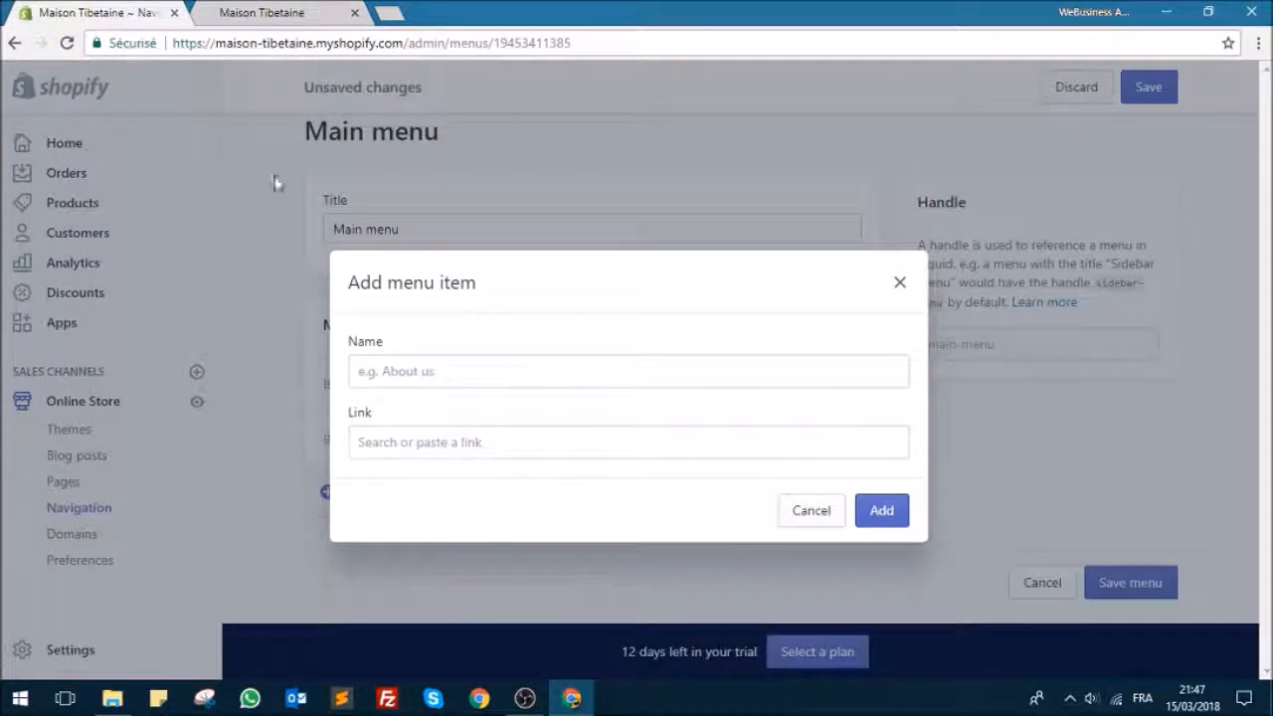
Step: Link the new main menu item to the "A propos" page, keeping that name, and add it to the menu
left_click(473, 443)
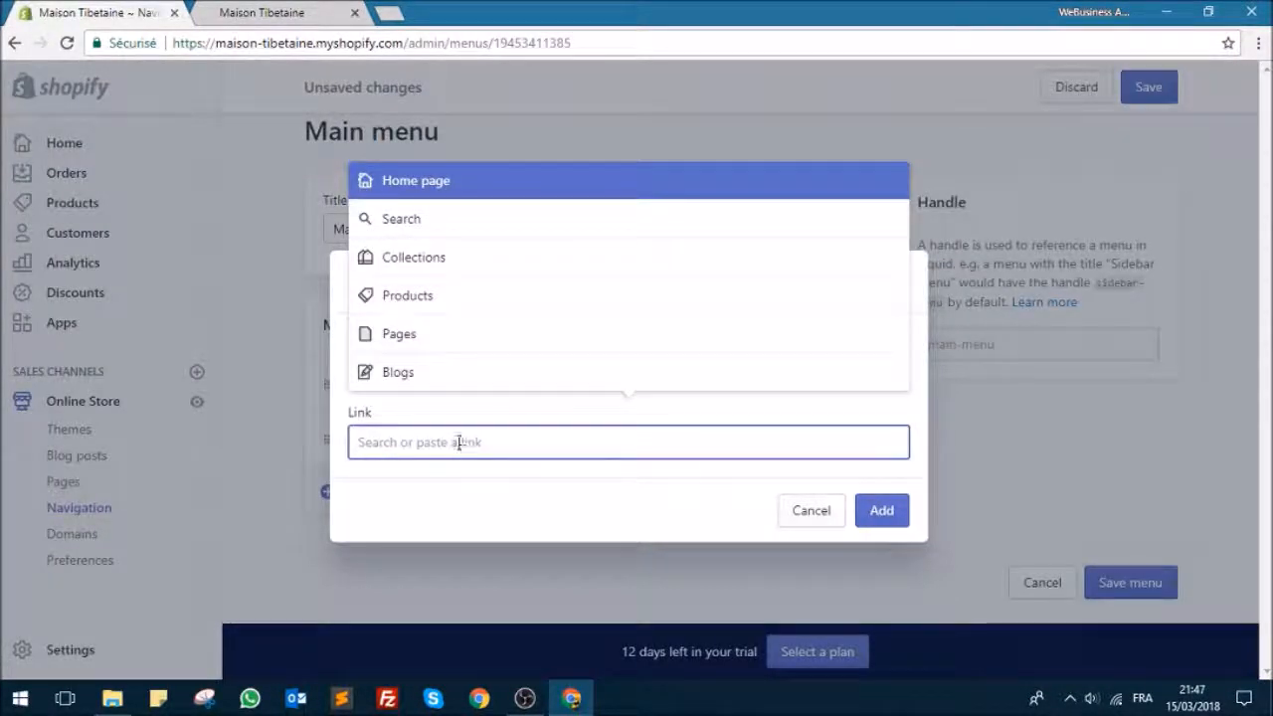
left_click(448, 511)
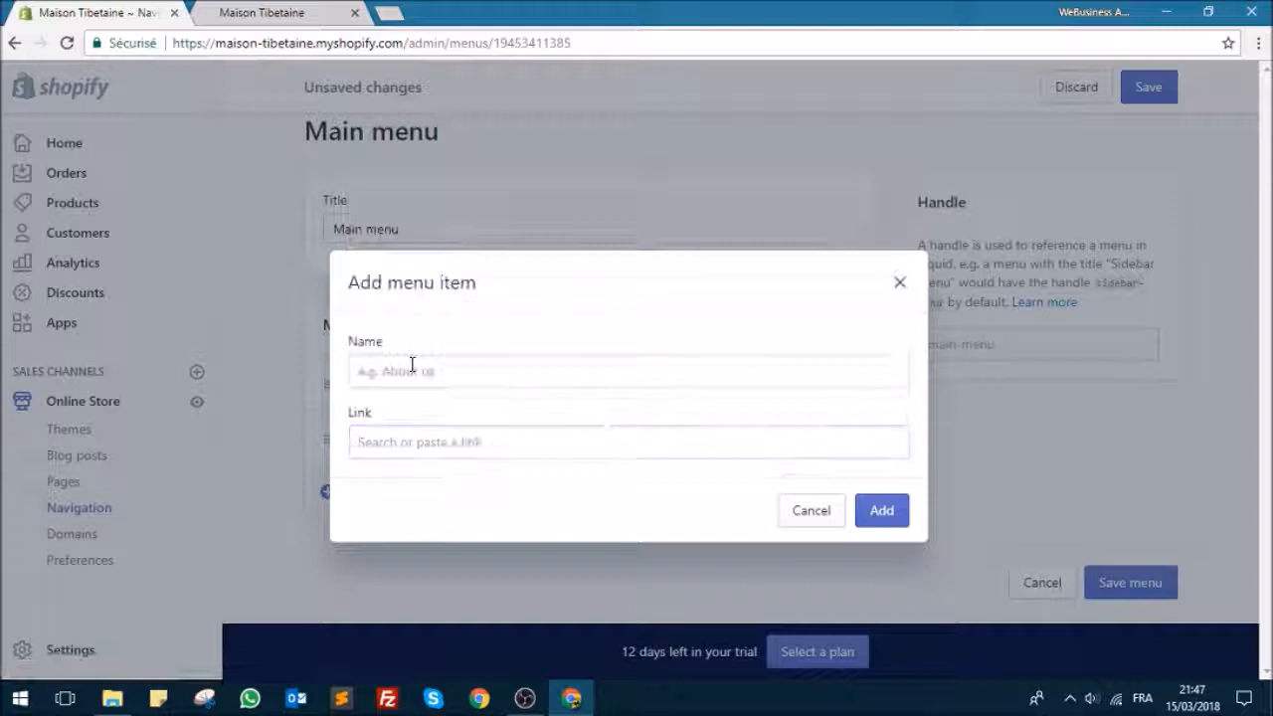
left_click(440, 440)
left_click(507, 515)
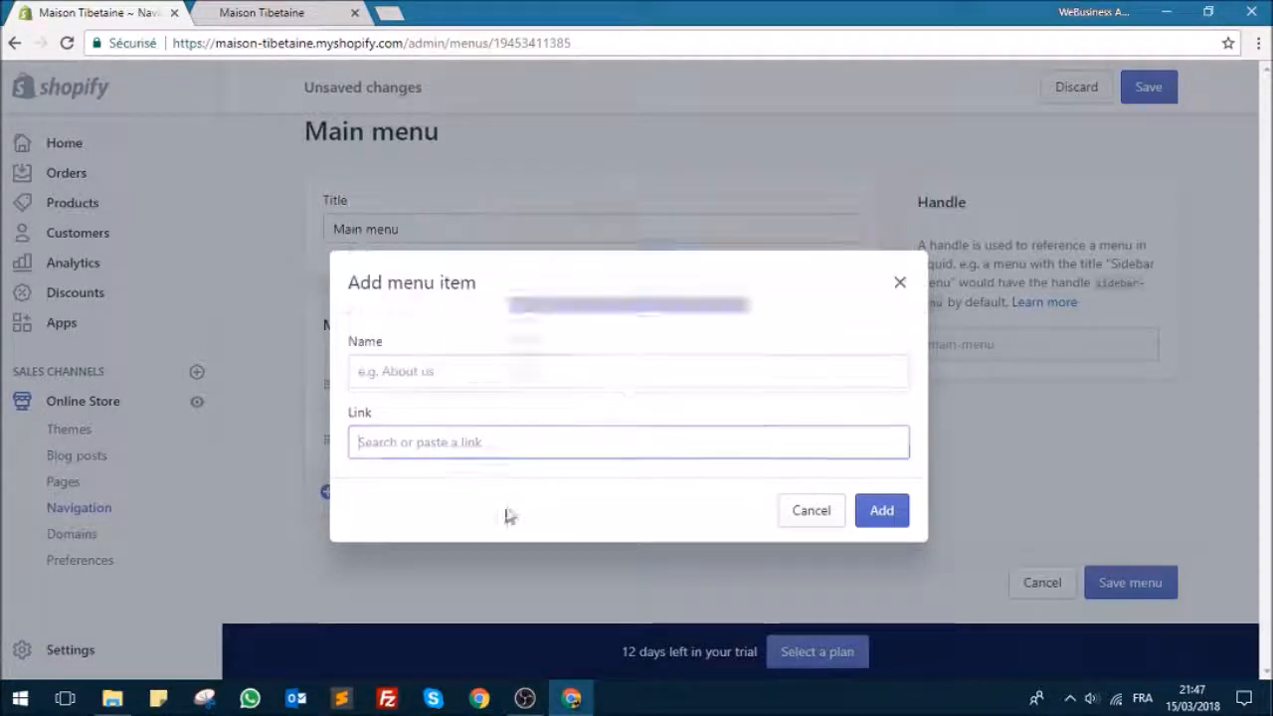
left_click(468, 441)
left_click(422, 335)
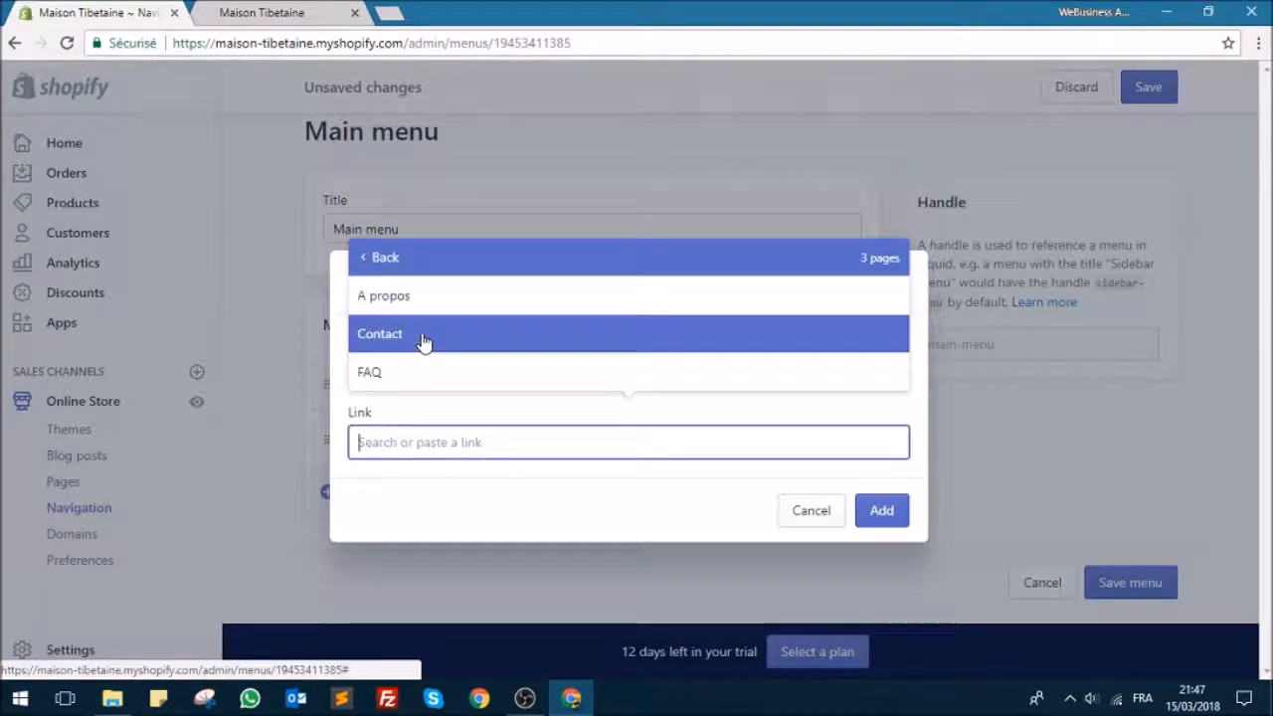
left_click(426, 483)
left_click(421, 445)
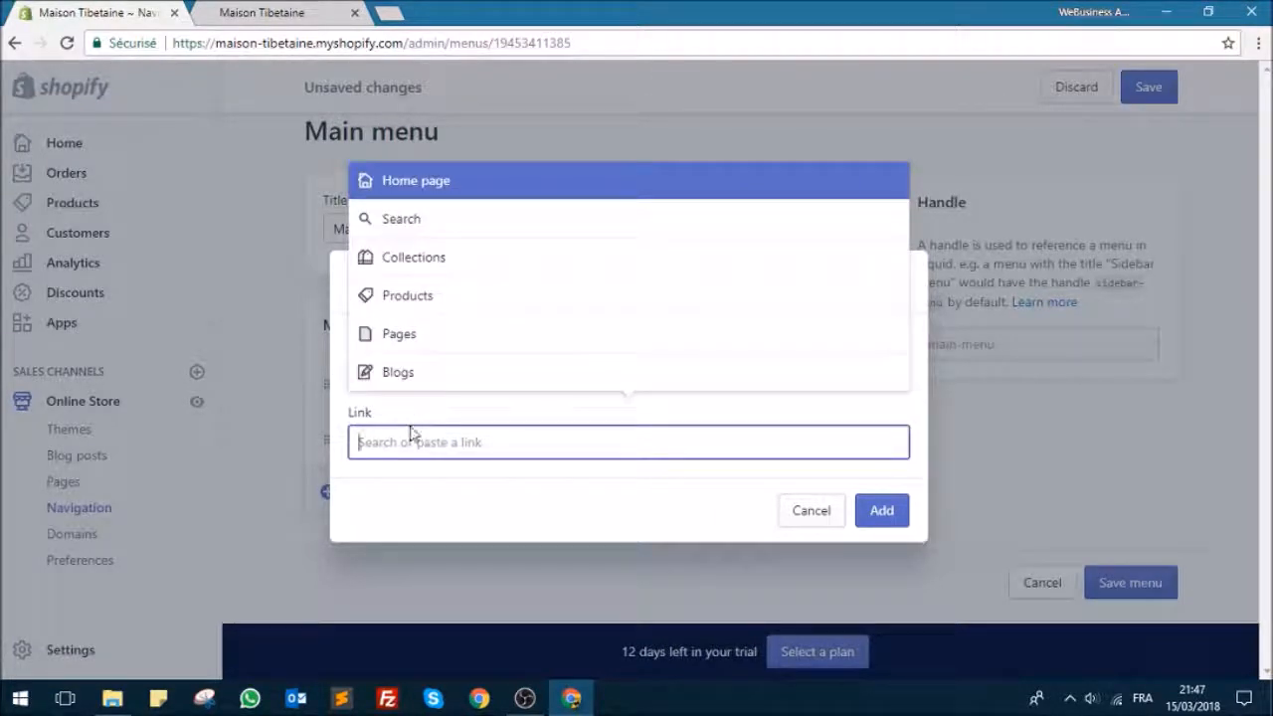
left_click(405, 338)
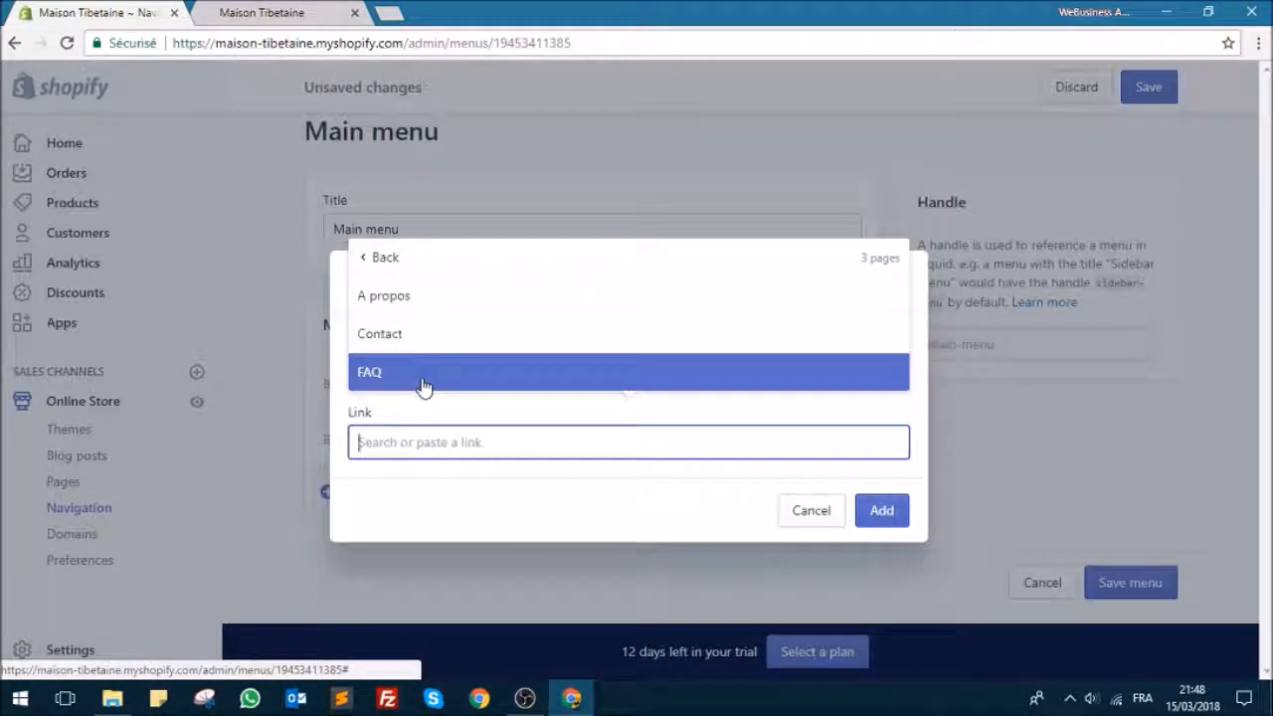
left_click(435, 305)
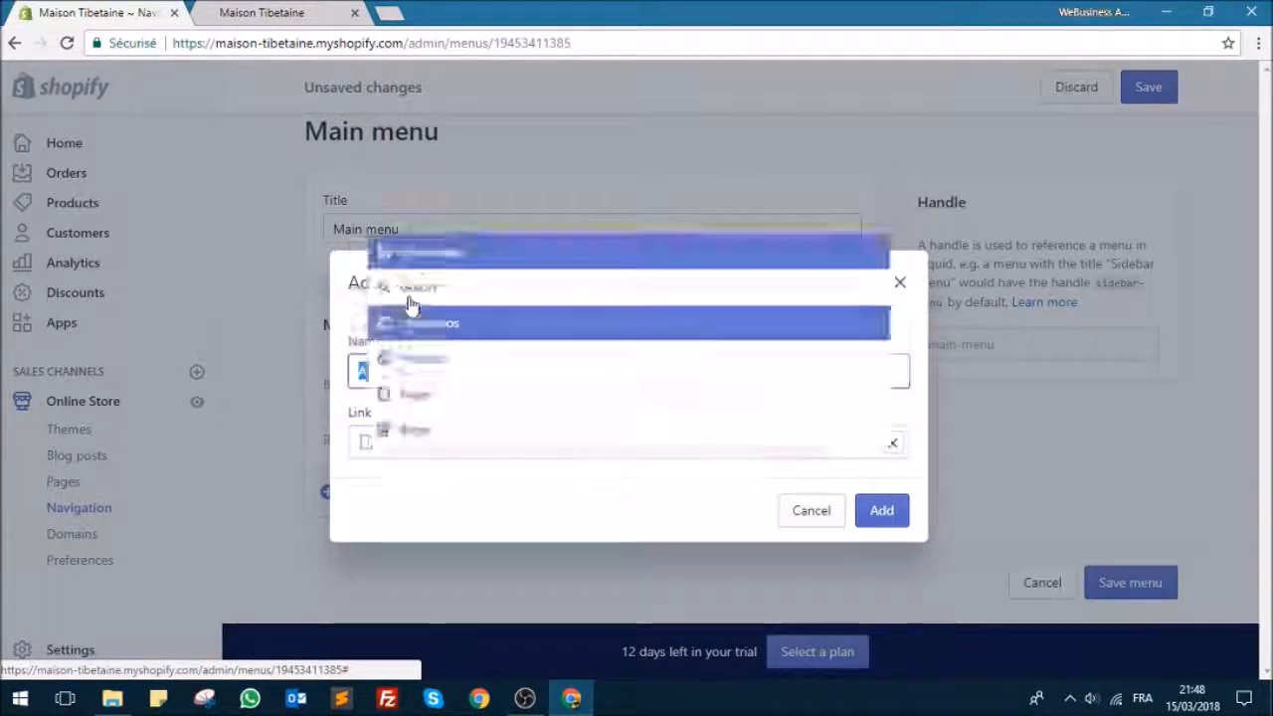
left_click(879, 513)
scroll(393, 472, "down", 1)
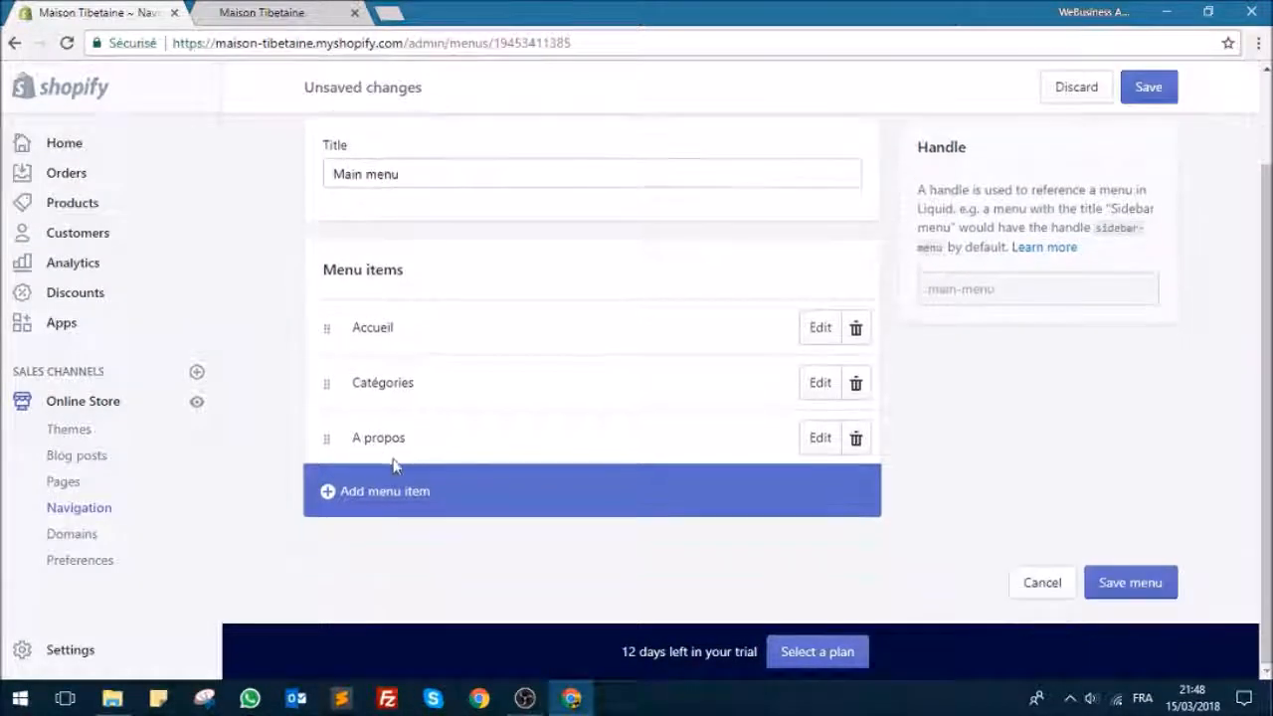
Step: Save the main menu and reload the storefront in the other browser tab to check its header links
left_click(262, 12)
left_click(67, 43)
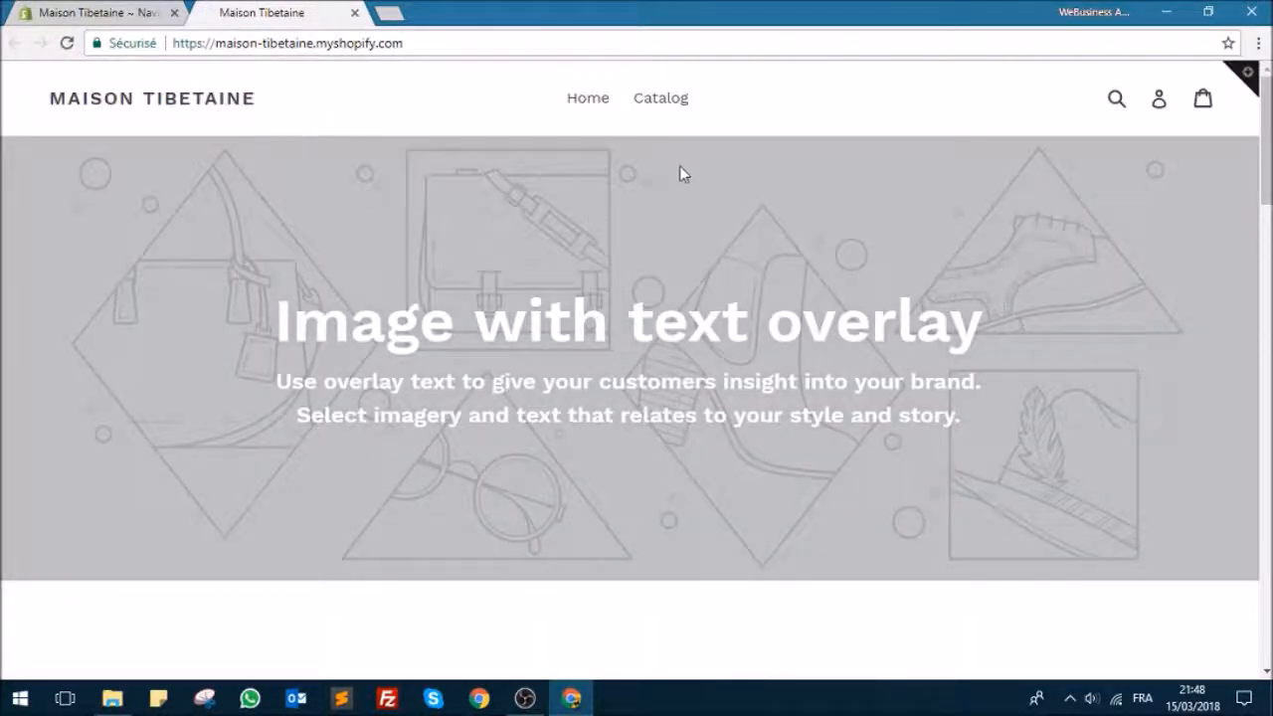
left_click(100, 12)
left_click(1147, 85)
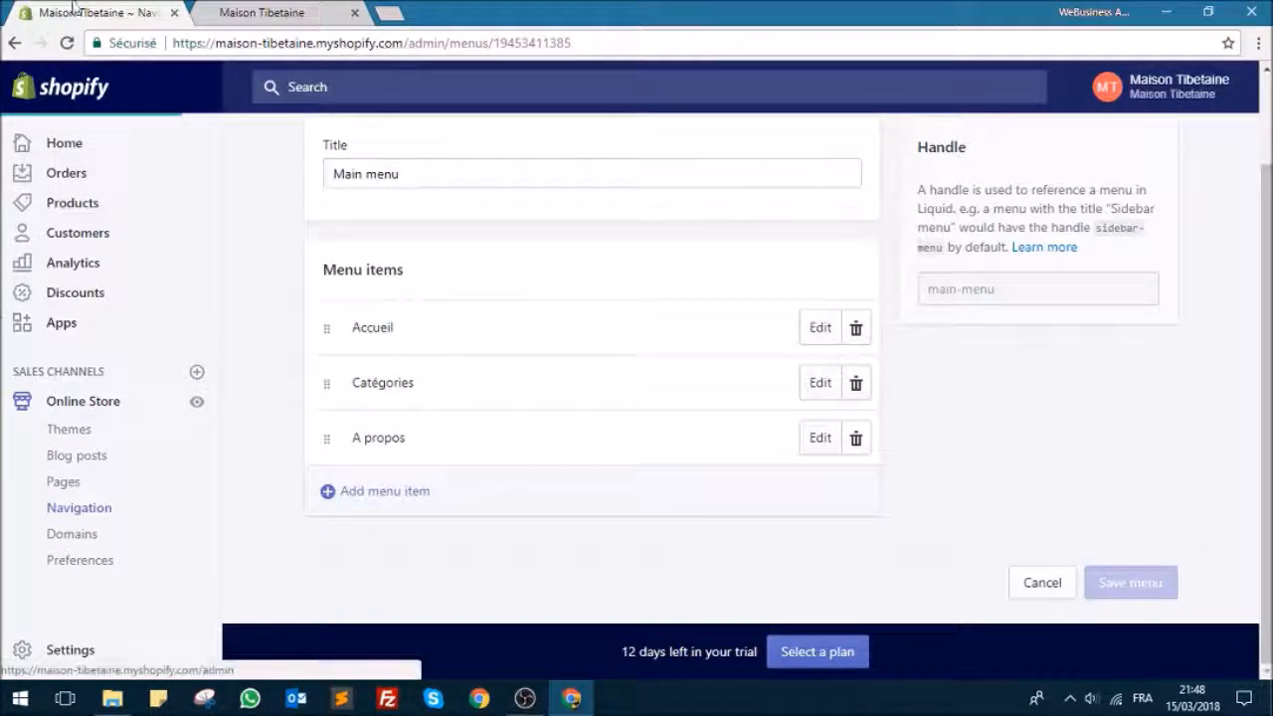
left_click(261, 12)
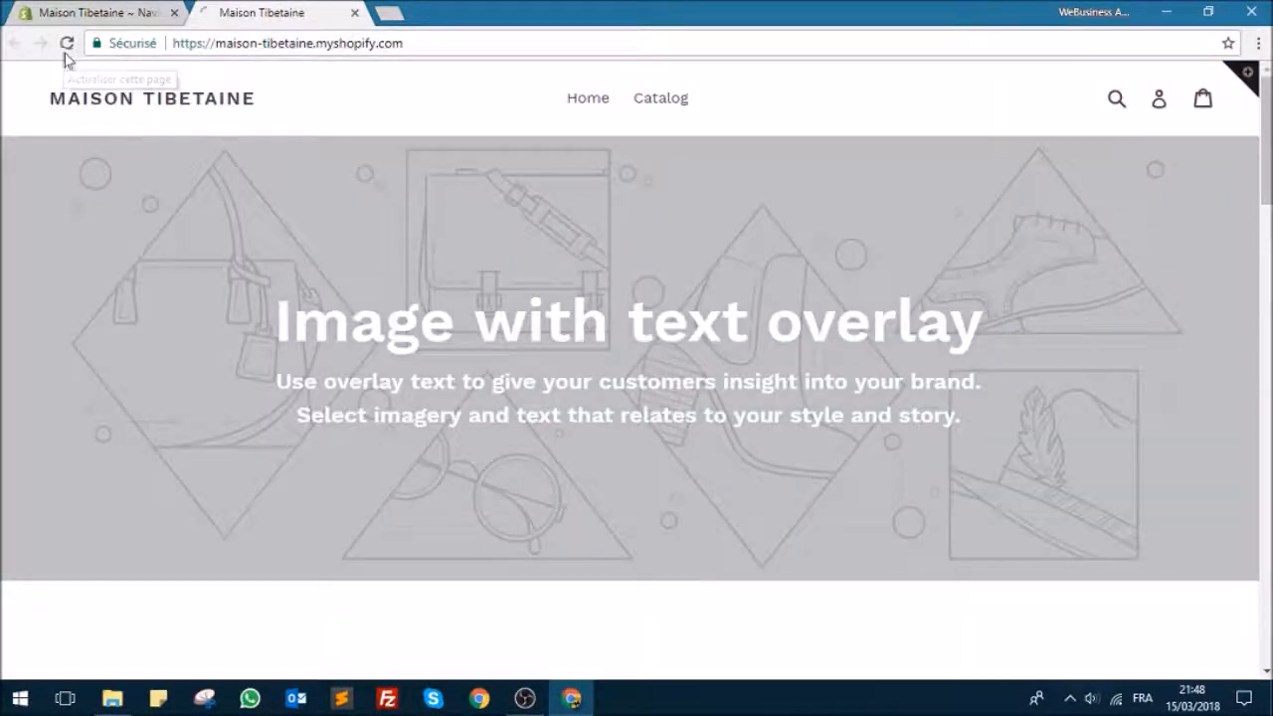
left_click(63, 56)
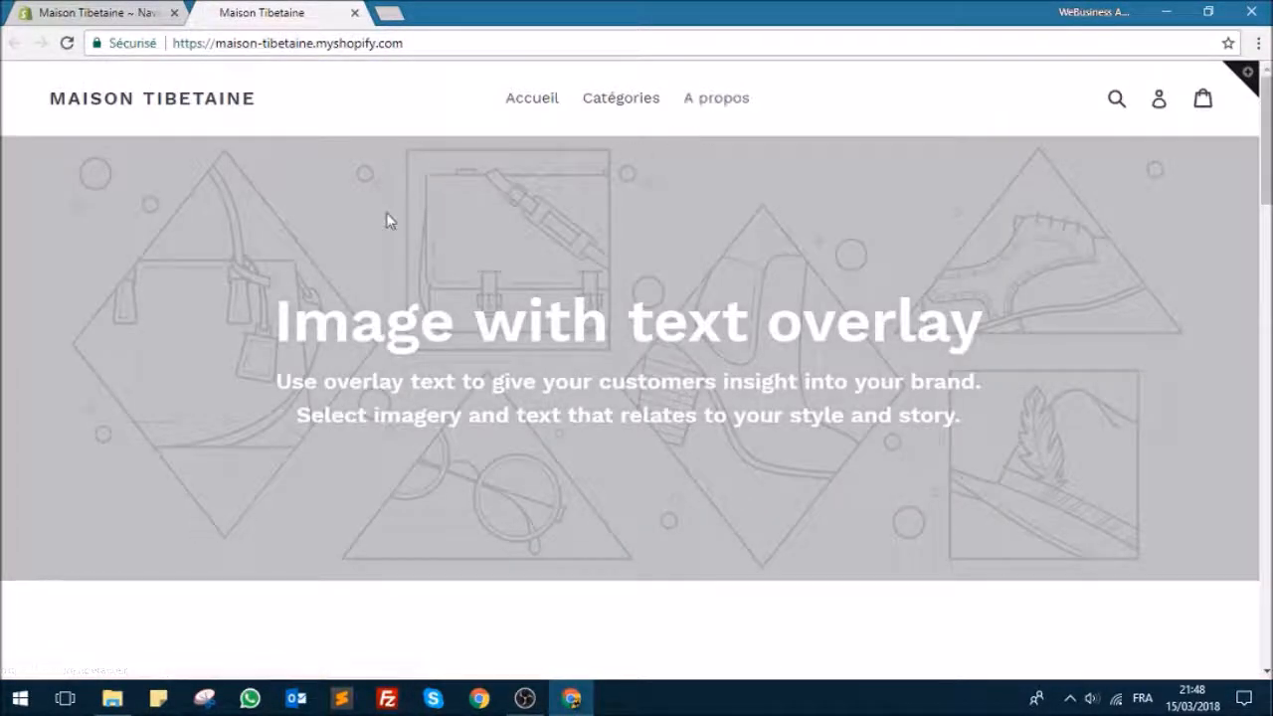
Step: Add a main menu item named "Contact" in the store admin that links to the Contact page
left_click(139, 10)
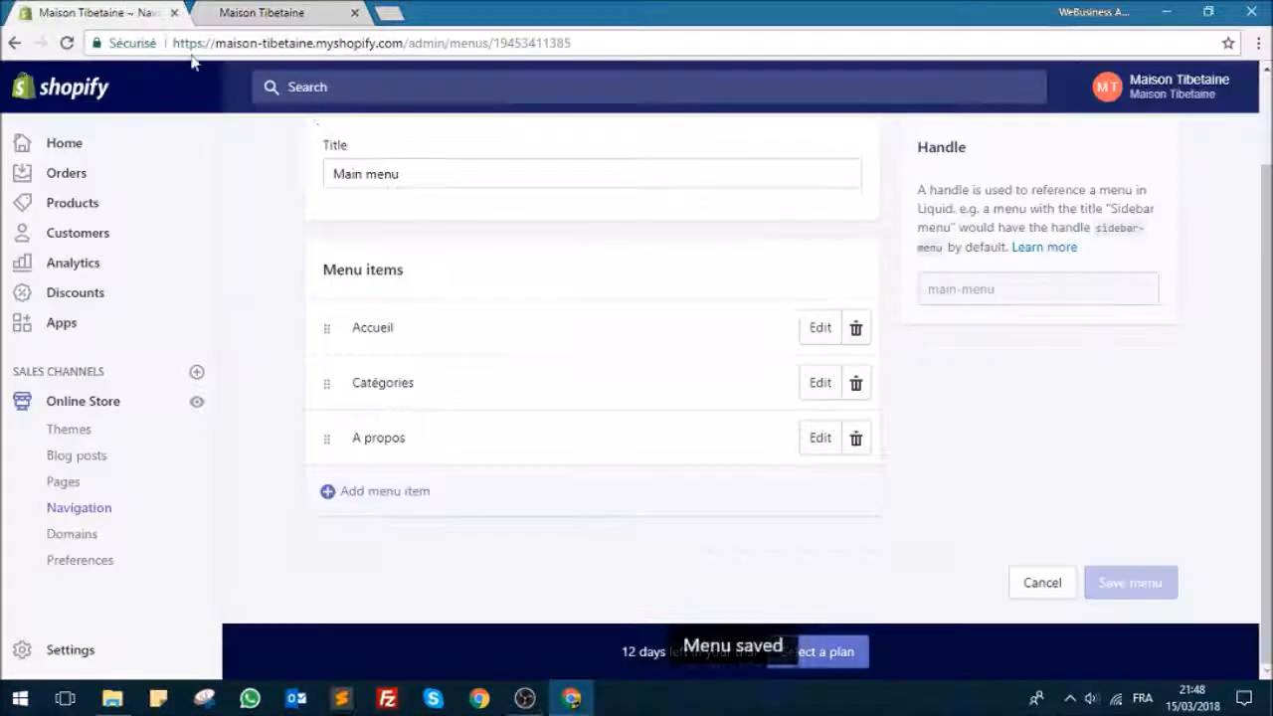
left_click(398, 487)
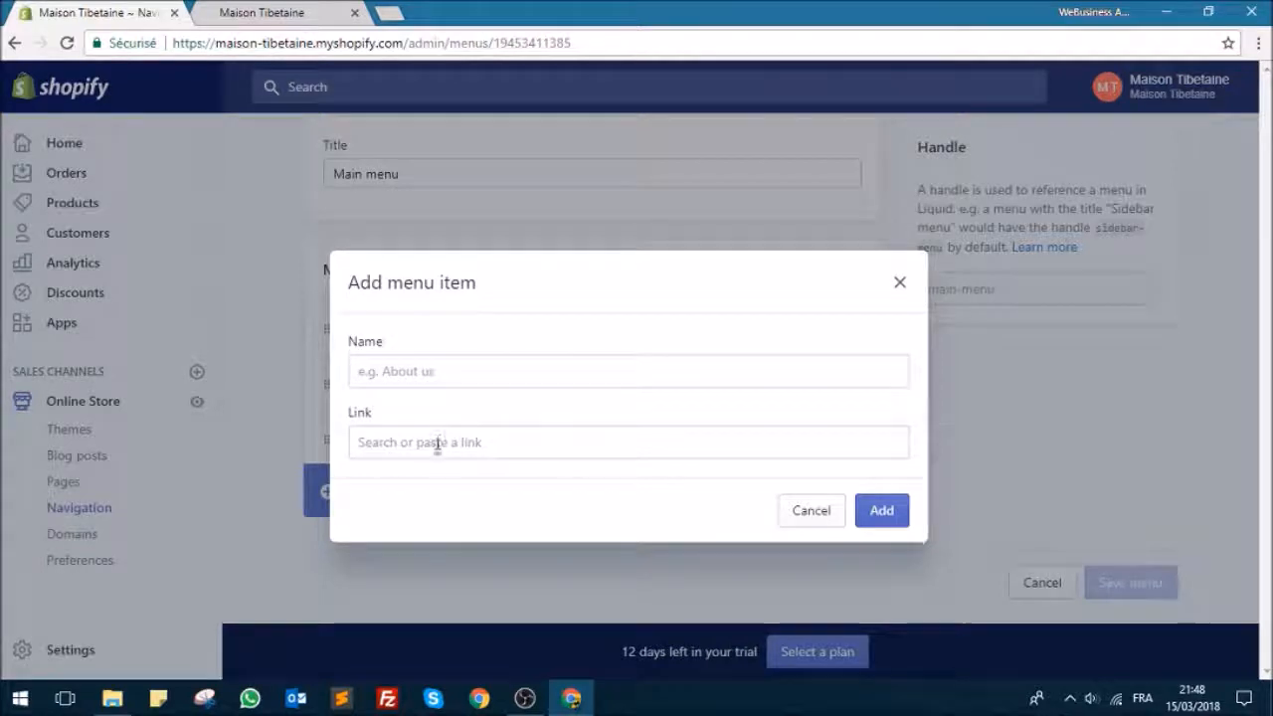
left_click(433, 442)
left_click(423, 353)
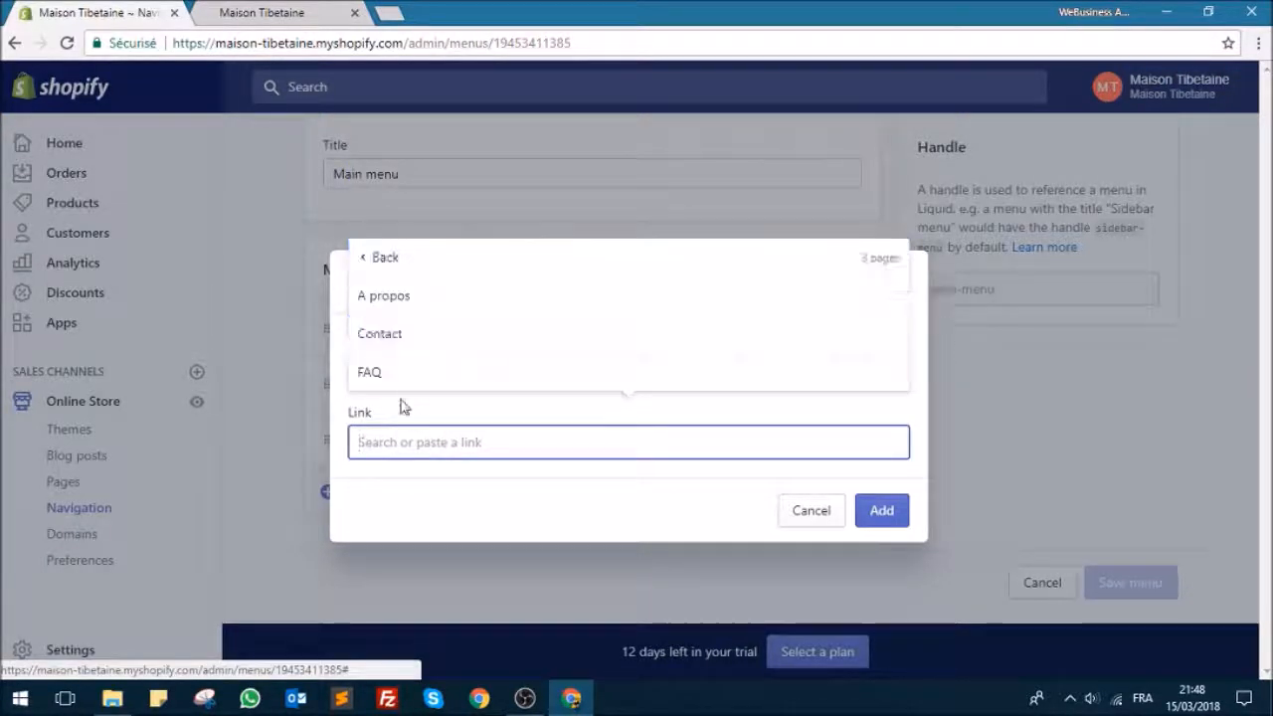
left_click(417, 338)
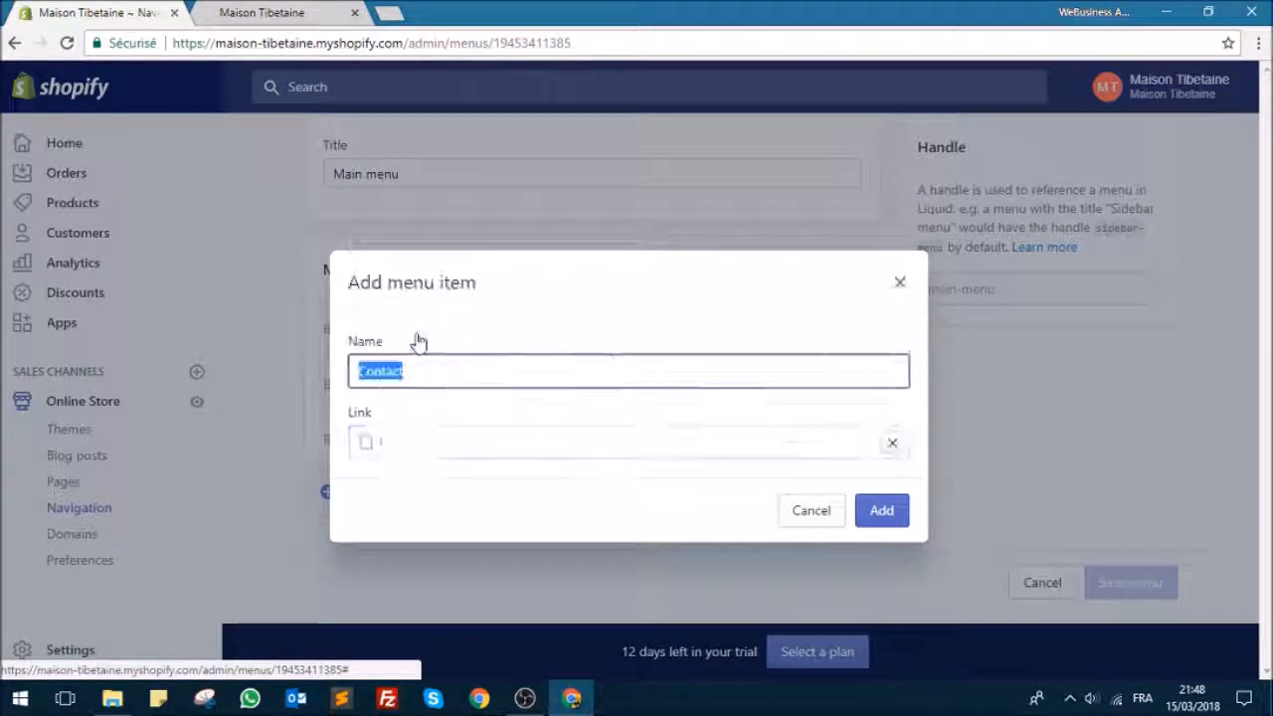
left_click(896, 515)
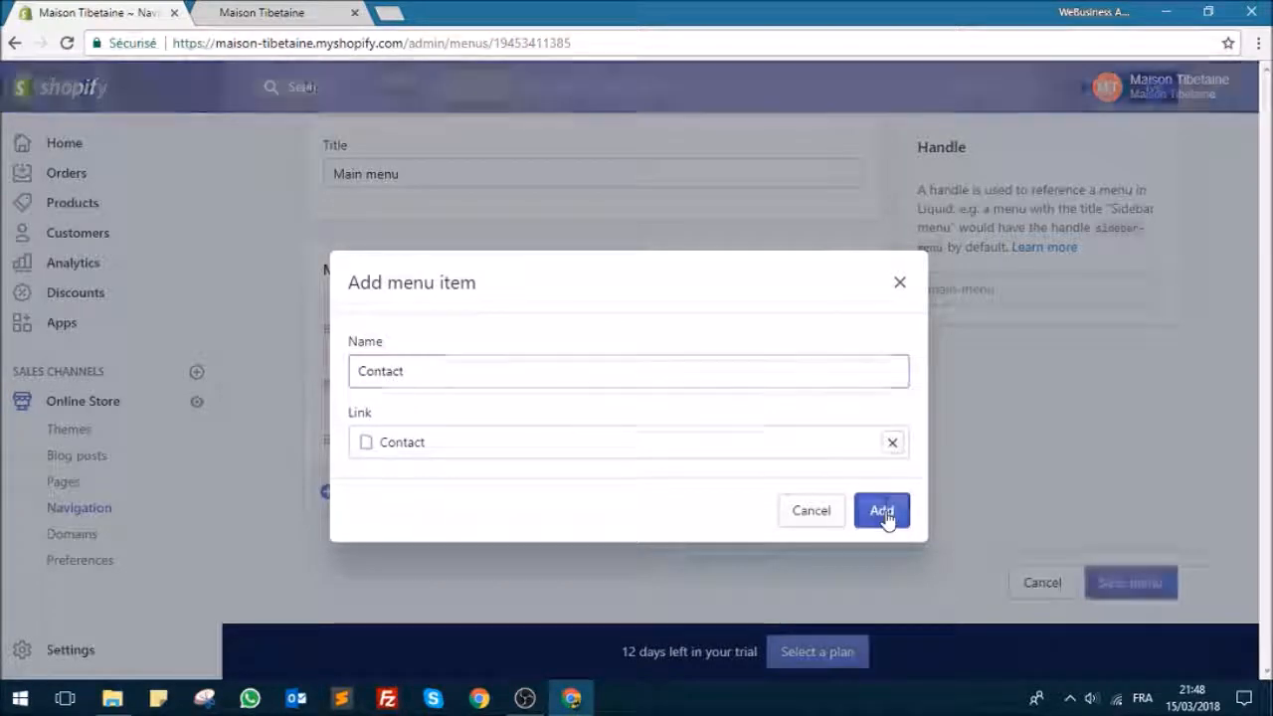
Step: Add a main menu item that links to the FAQ page and save the menu
left_click(421, 554)
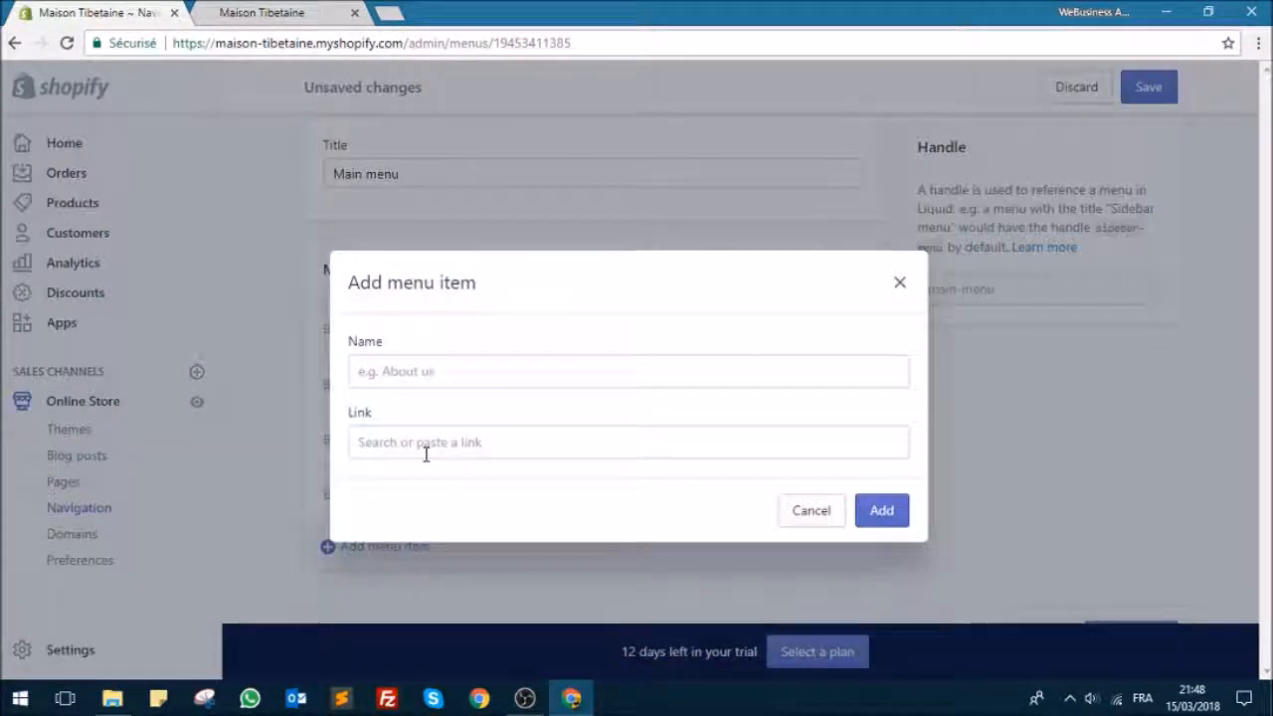
left_click(420, 442)
left_click(402, 335)
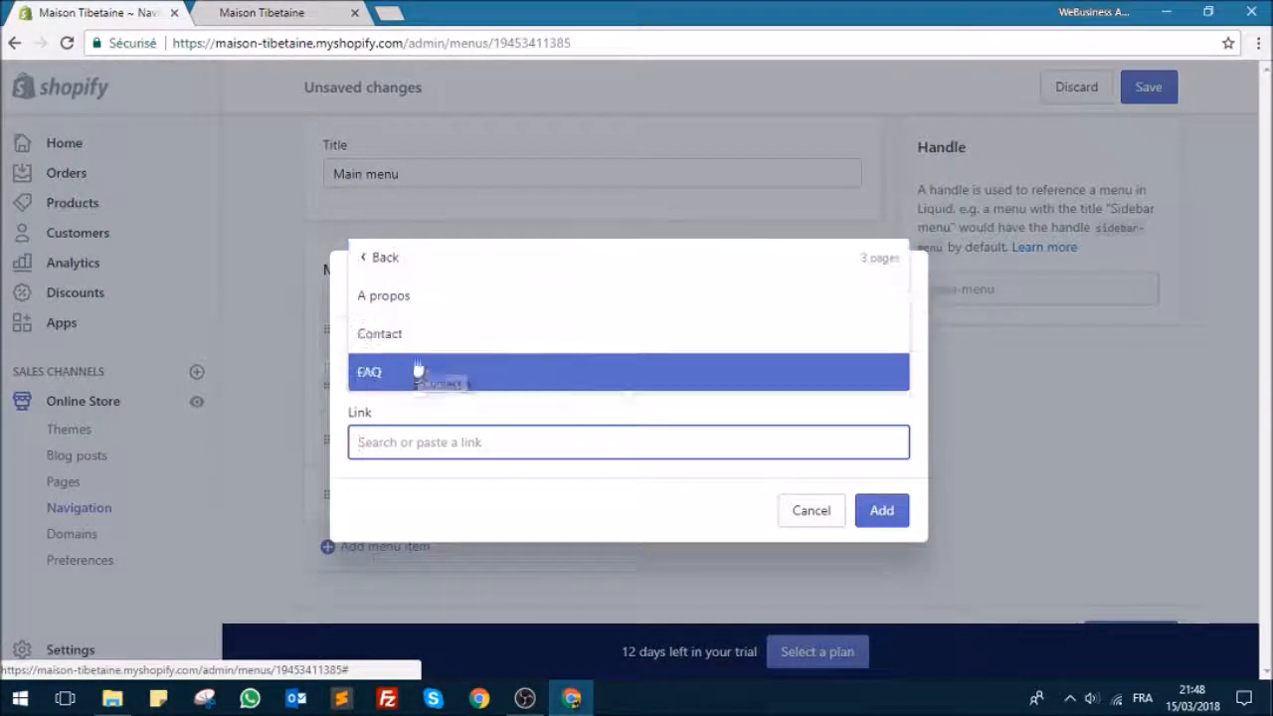
left_click(417, 366)
left_click(892, 511)
left_click(1148, 88)
Step: Reload the storefront and review the FAQ and Contact pages through its header links
left_click(311, 10)
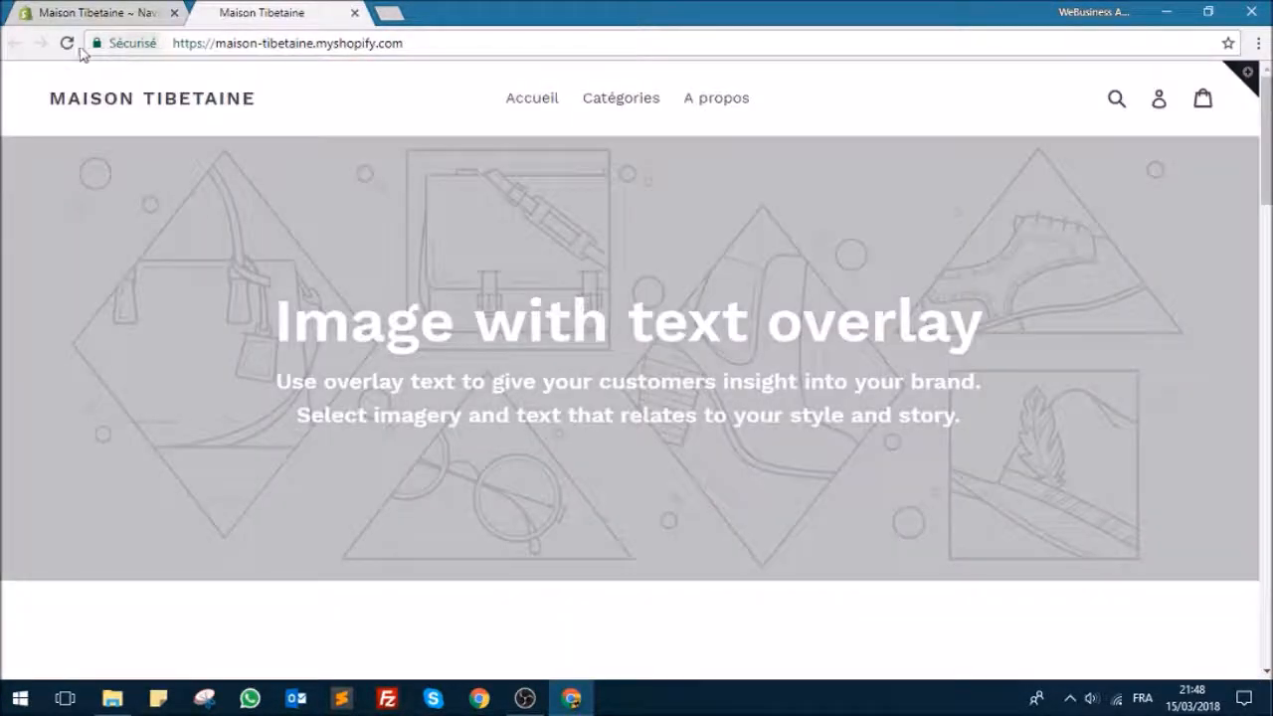
left_click(68, 44)
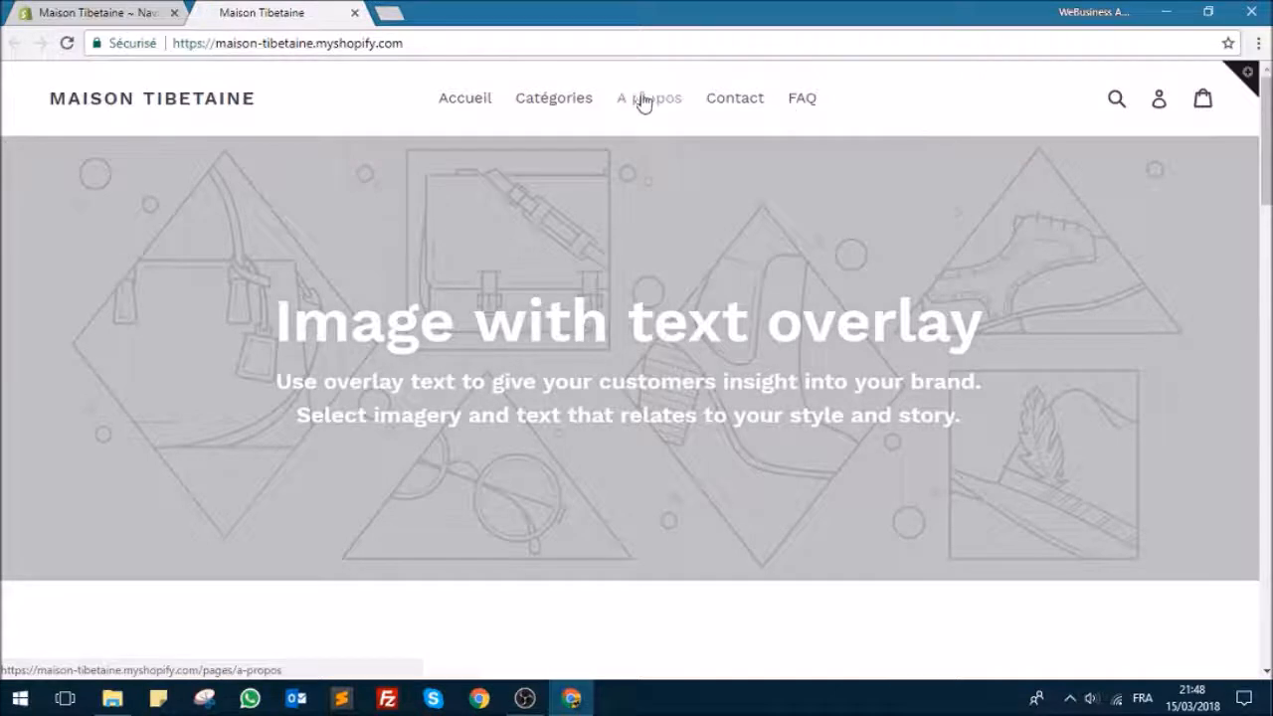
left_click(800, 106)
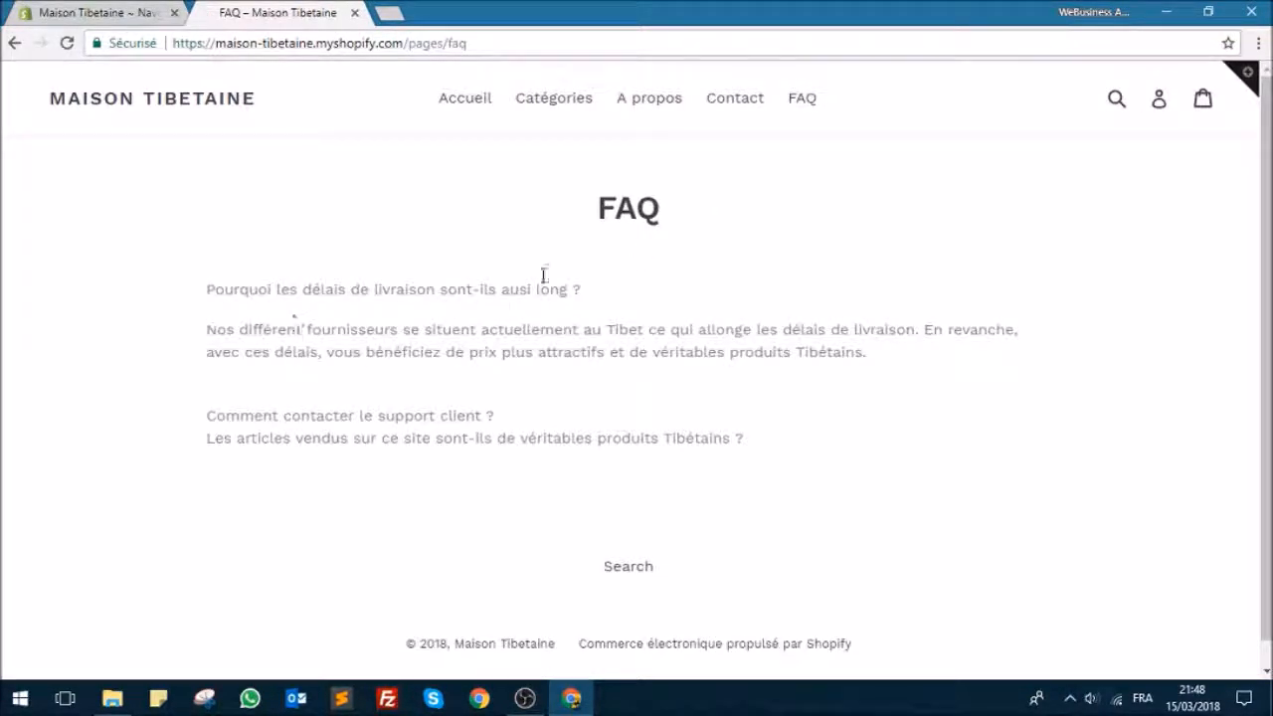
left_click(727, 105)
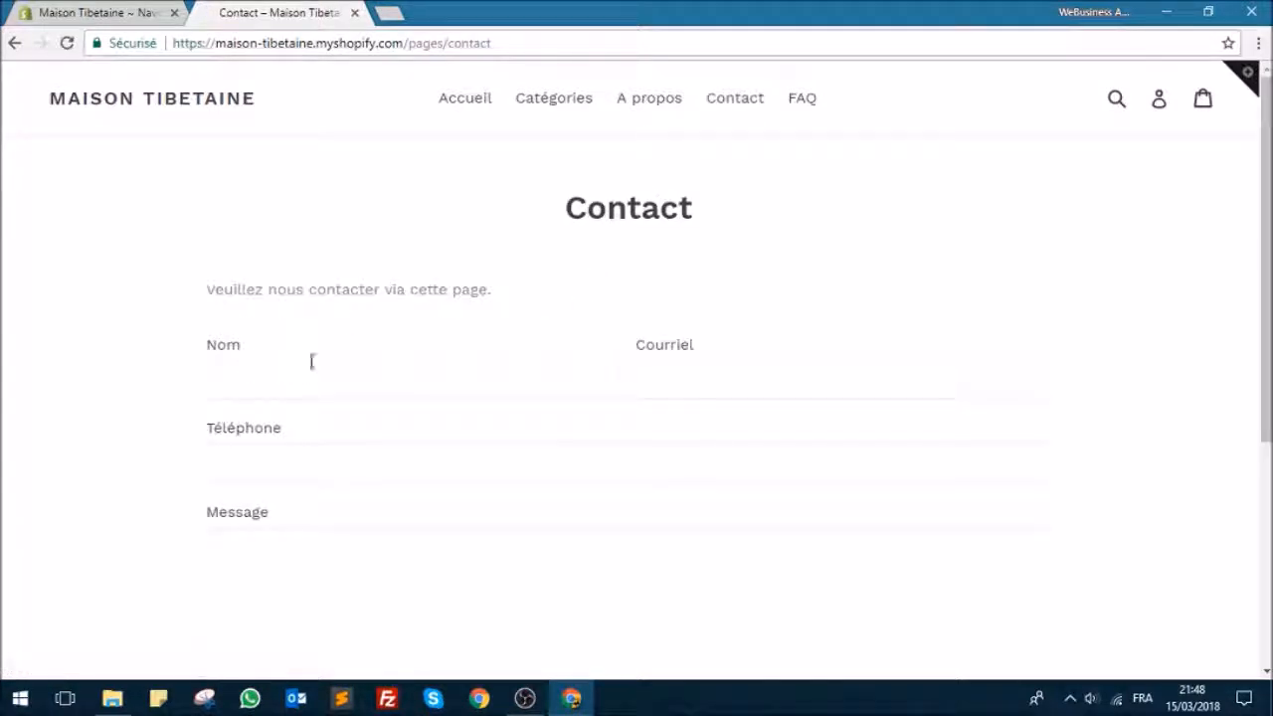
scroll(472, 288, "down", 2)
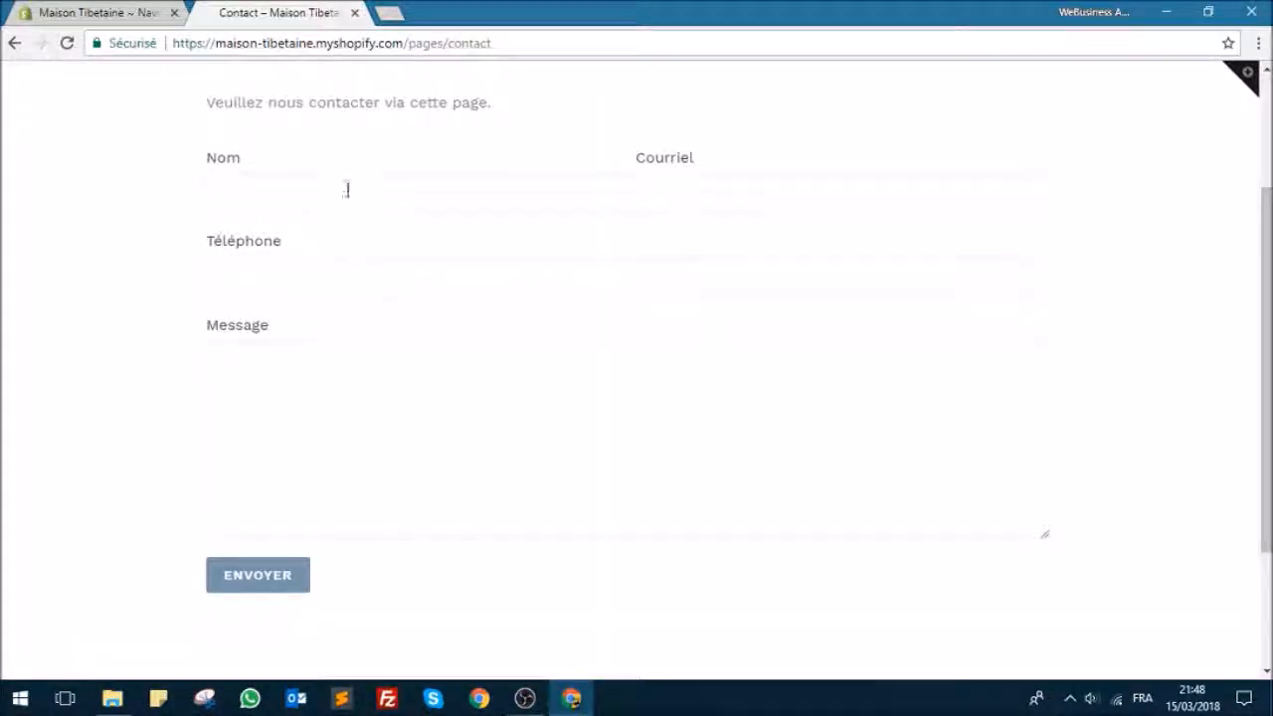
scroll(560, 264, "up", 1)
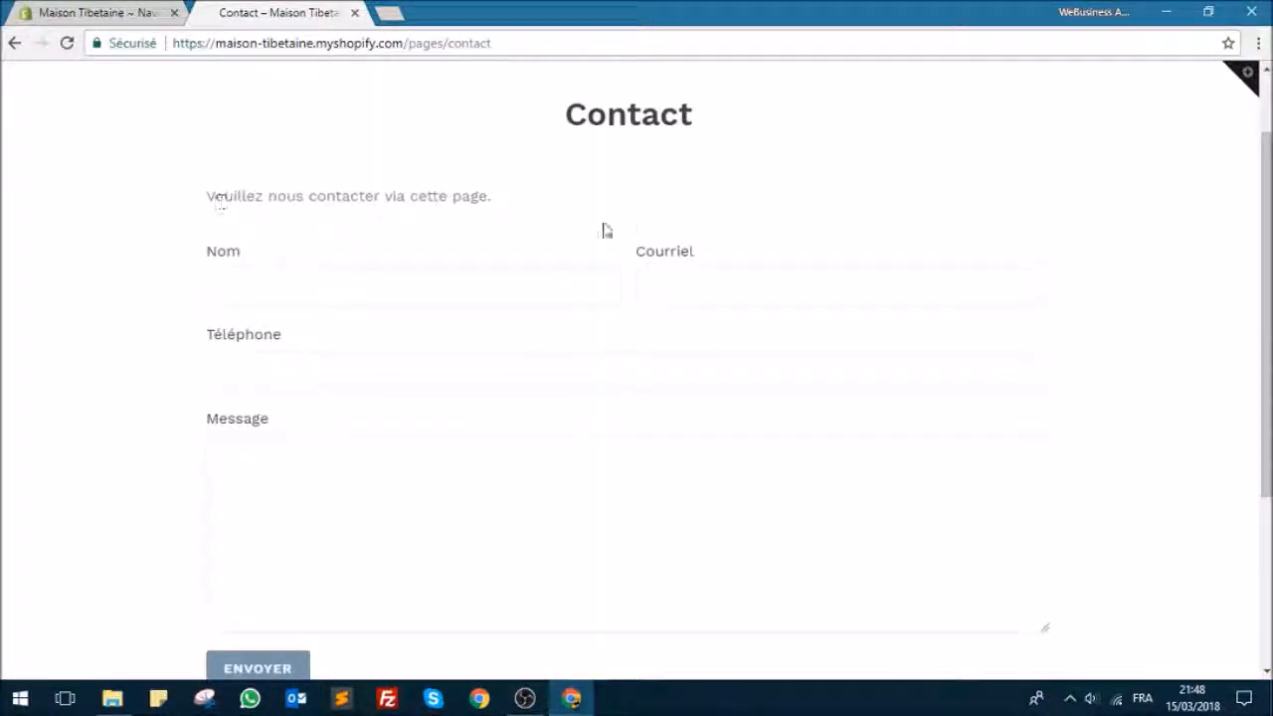
scroll(546, 272, "down", 2)
scroll(514, 284, "up", 3)
Step: Check the A propos, Catégories and Accueil links of the storefront and return to the main menu in the store admin
left_click(652, 105)
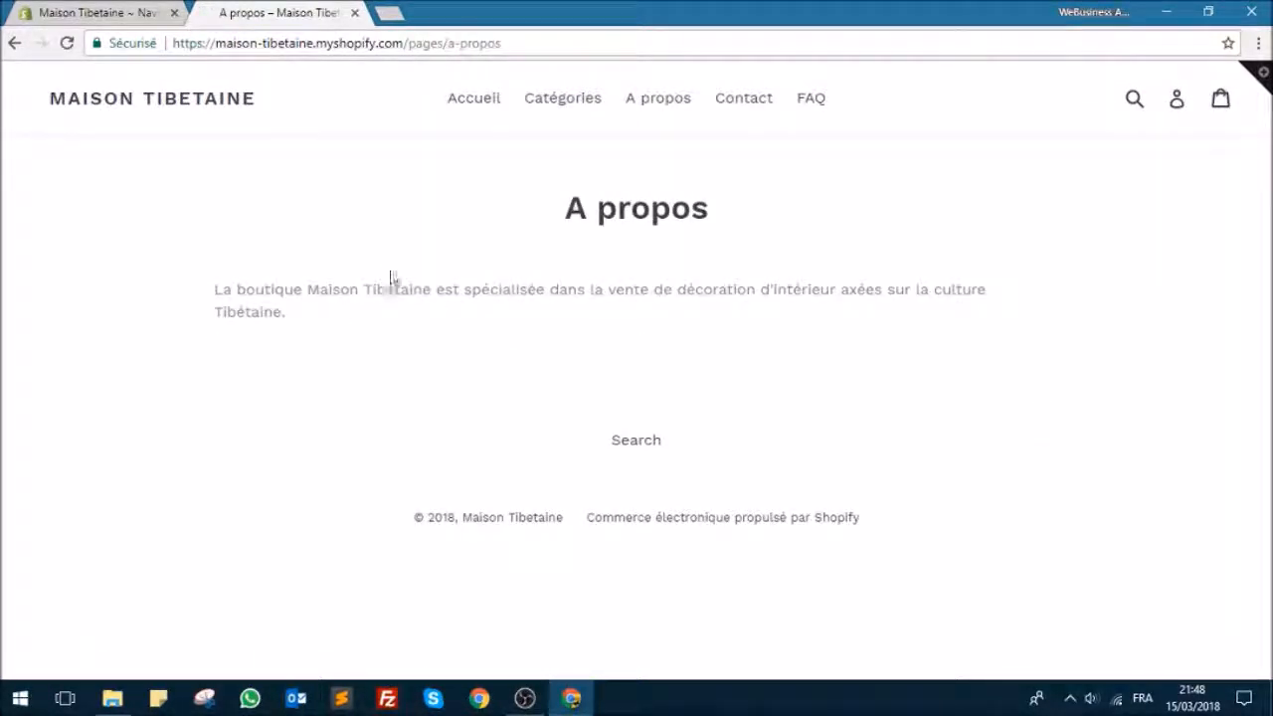
left_click(549, 107)
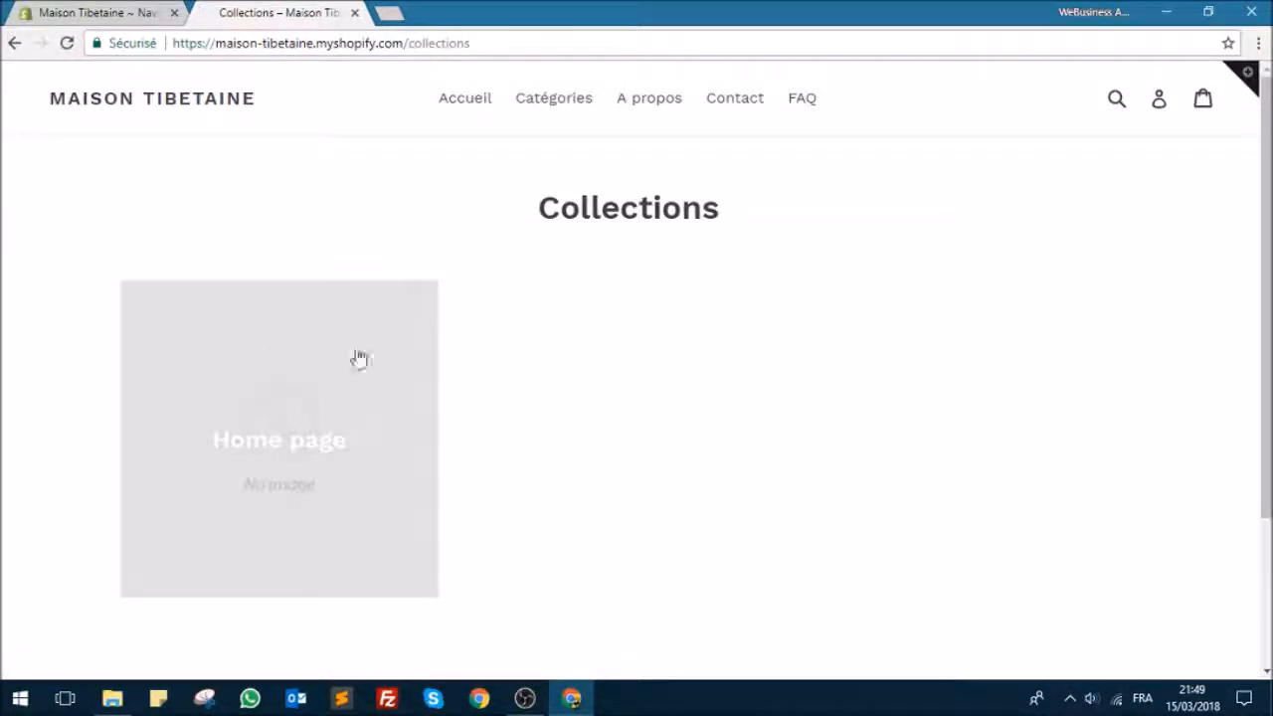
left_click(469, 108)
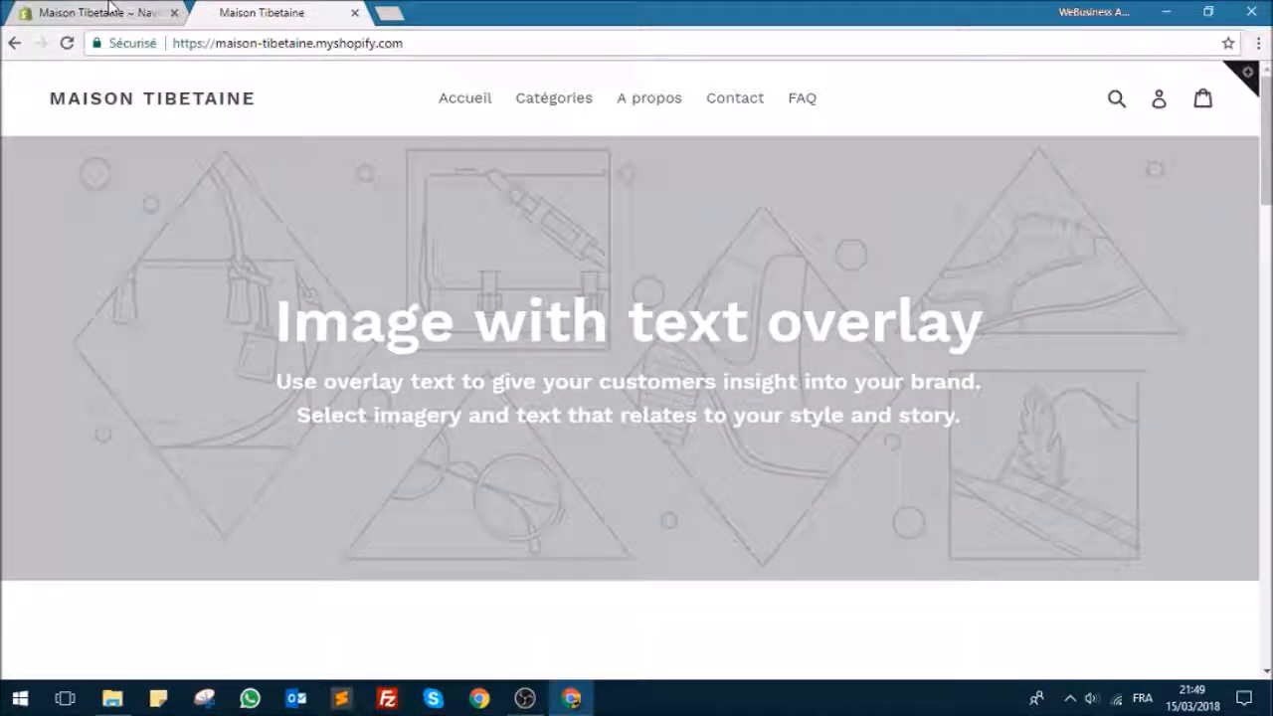
left_click(110, 12)
scroll(864, 143, "up", 1)
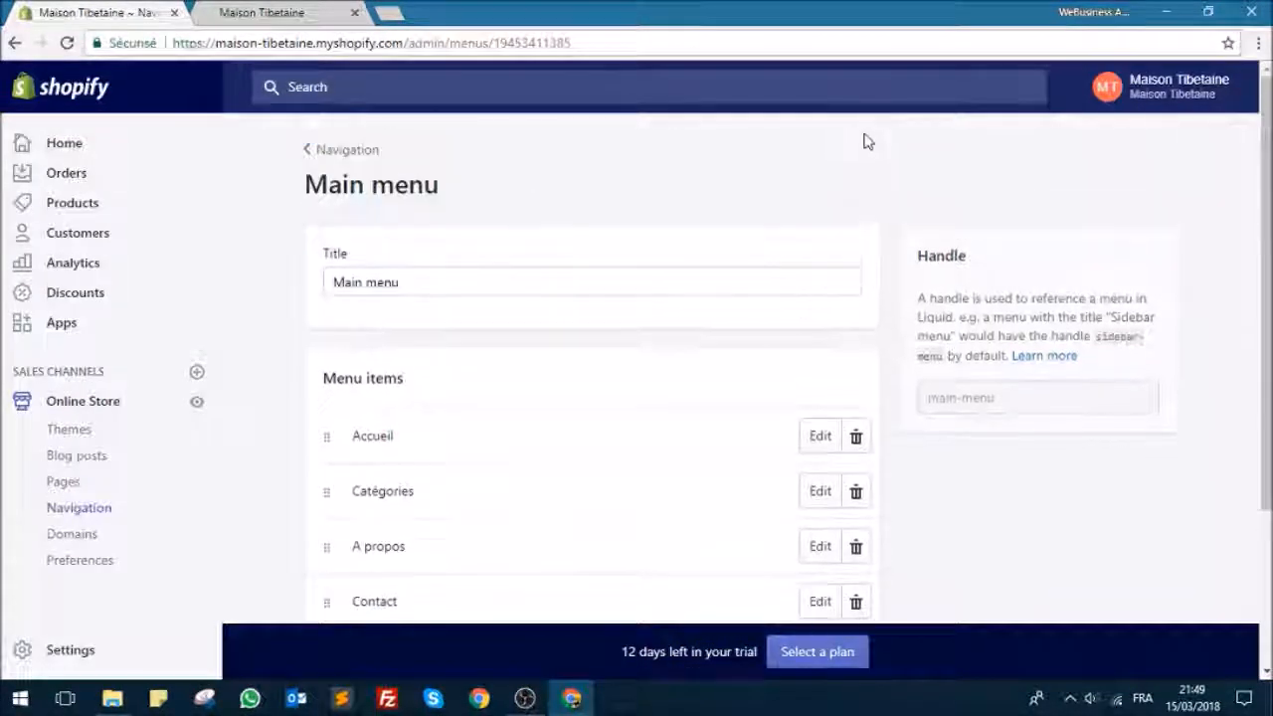
Step: Open the Footer menu in the navigation settings and look at its form for adding a menu item
left_click(372, 157)
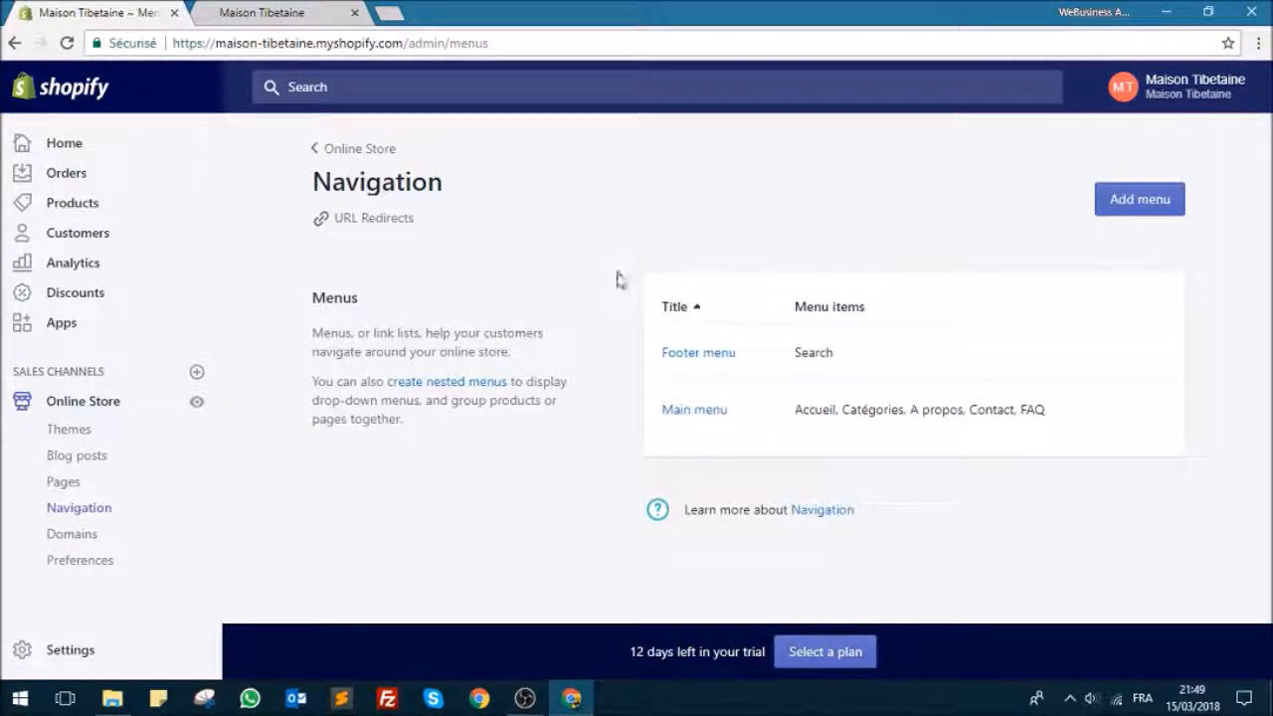
left_click(696, 354)
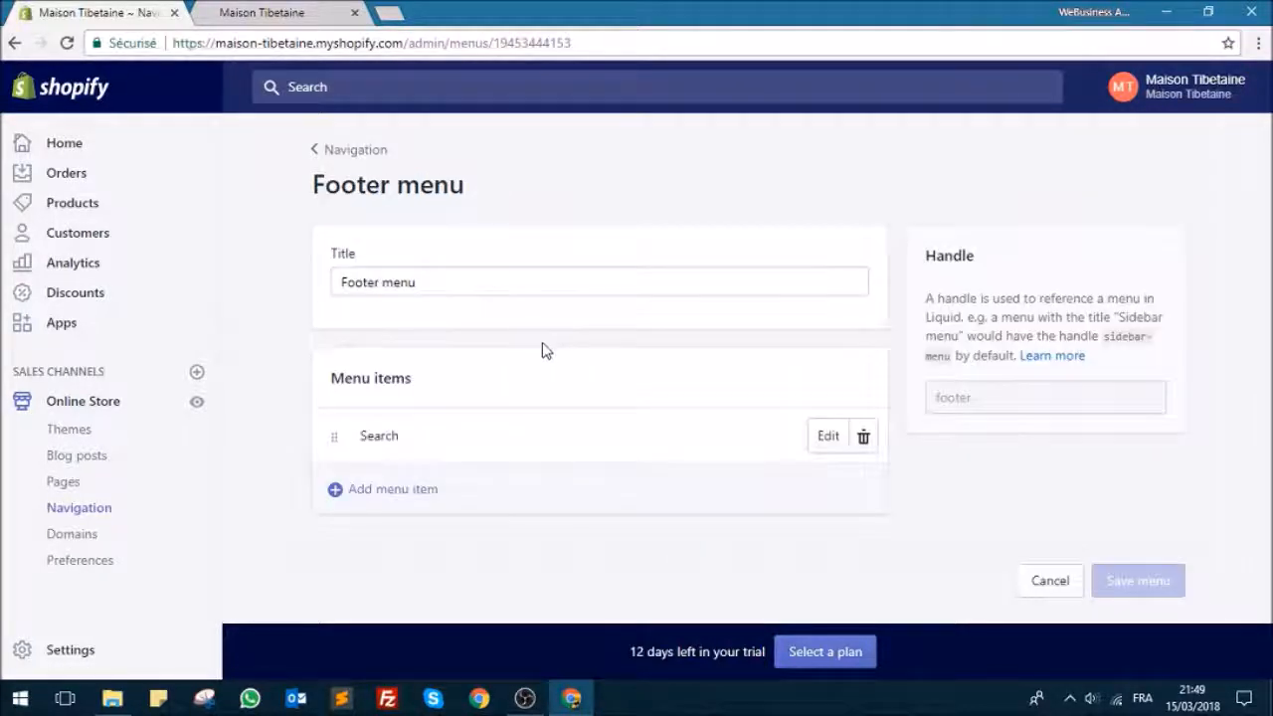
left_click(416, 488)
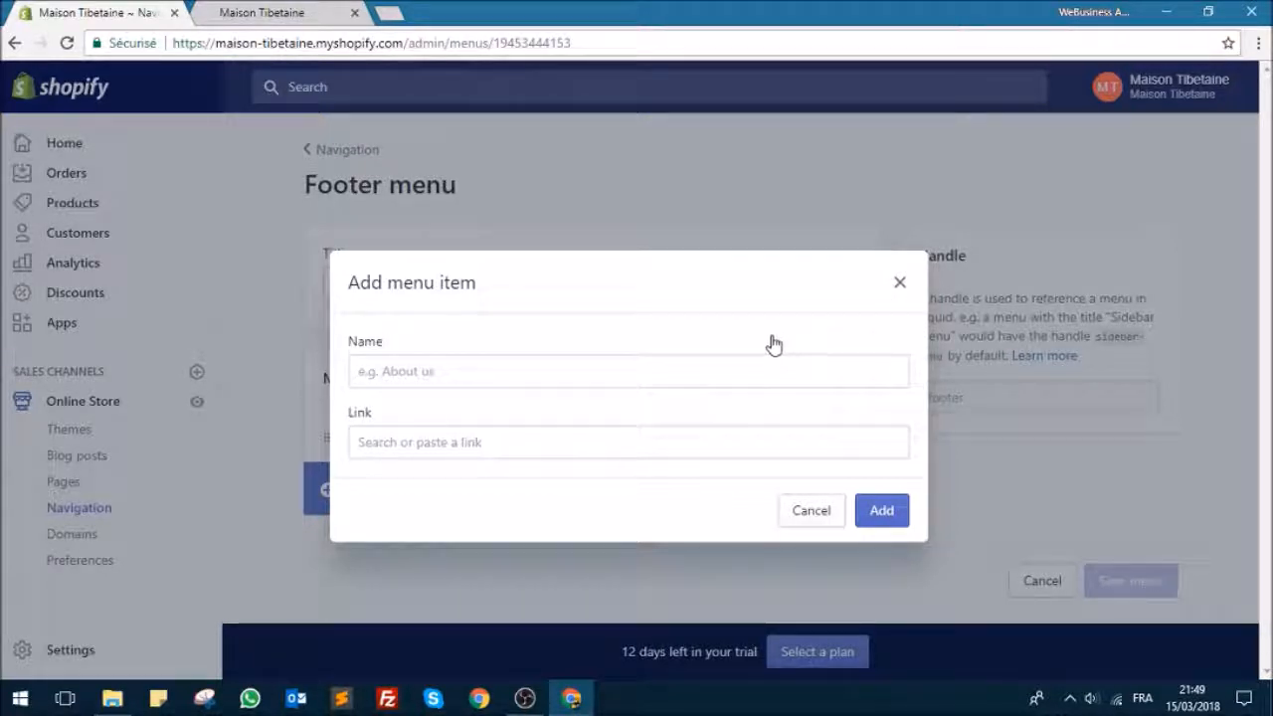
left_click(900, 283)
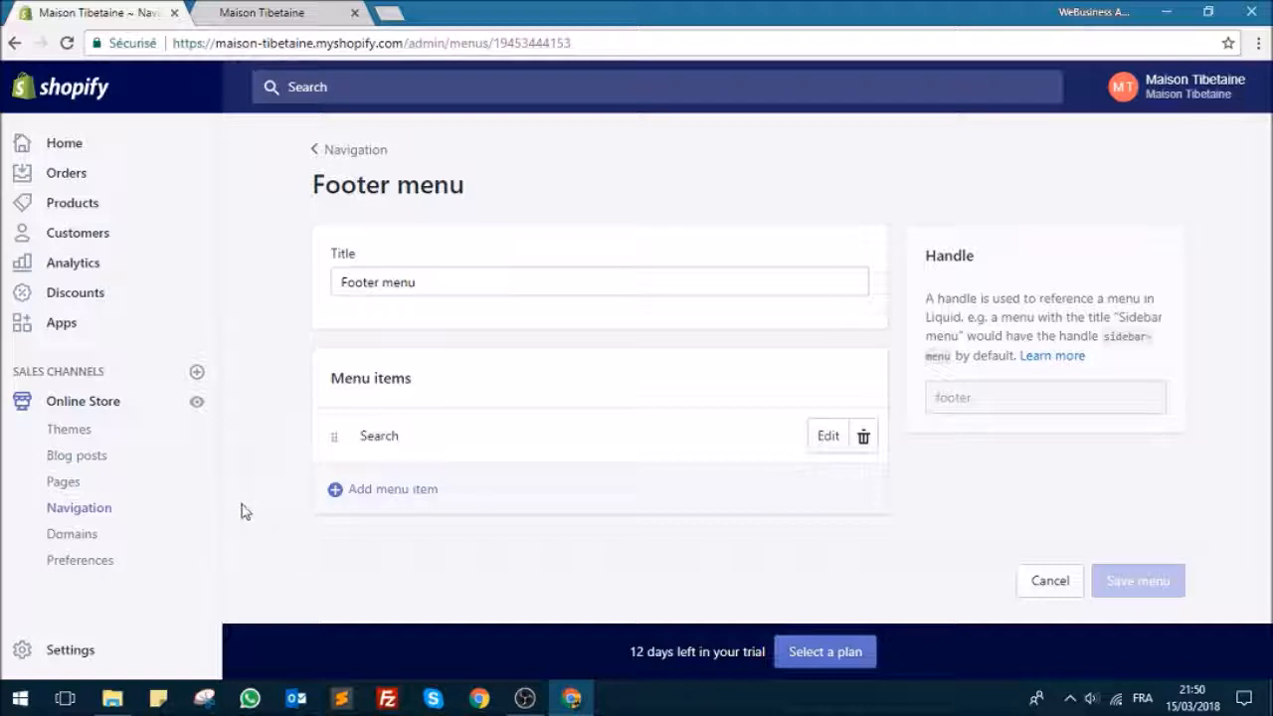
Step: Open the store's checkout settings and review the refund policy and privacy policy statements
left_click(81, 656)
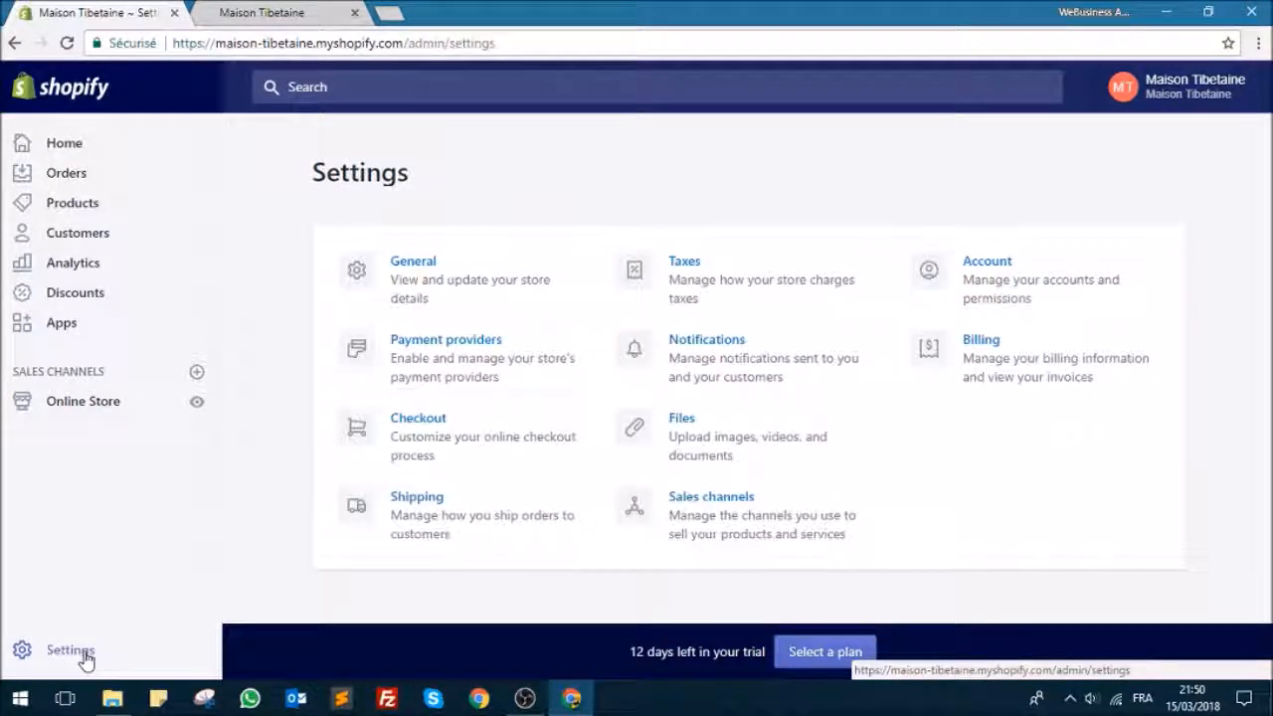
left_click(424, 428)
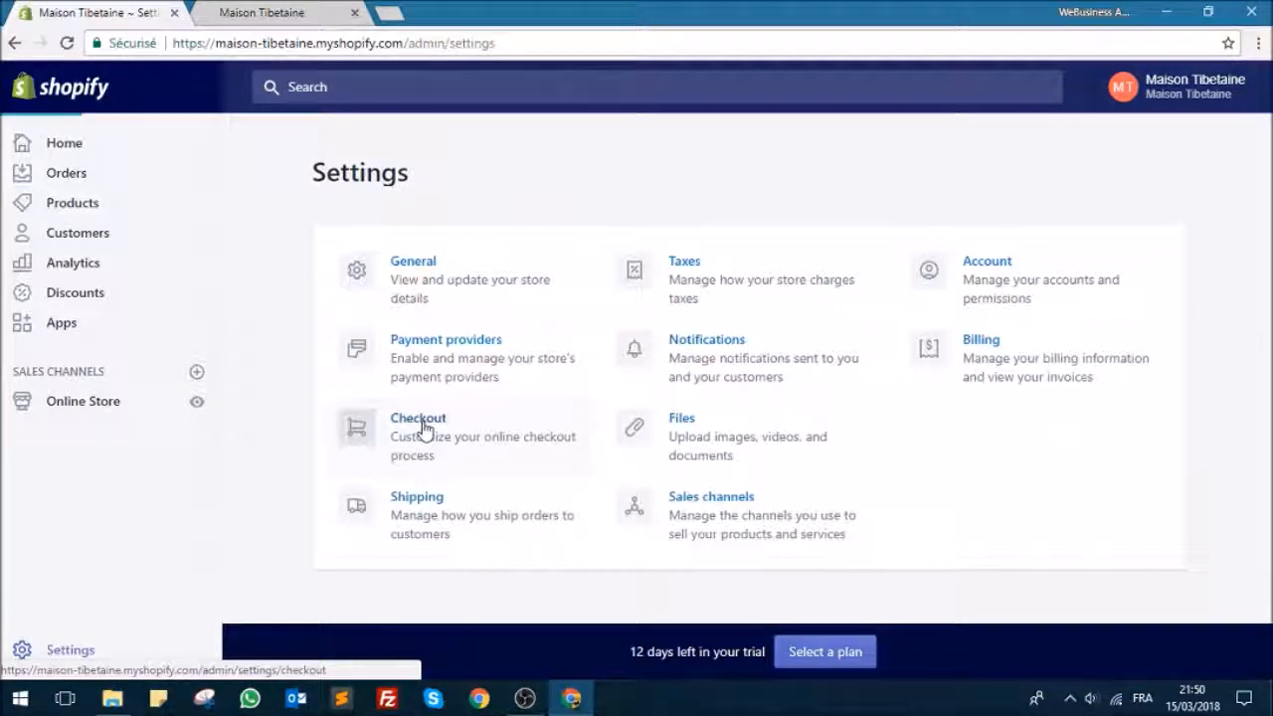
scroll(613, 386, "down", 1)
scroll(613, 386, "down", 10)
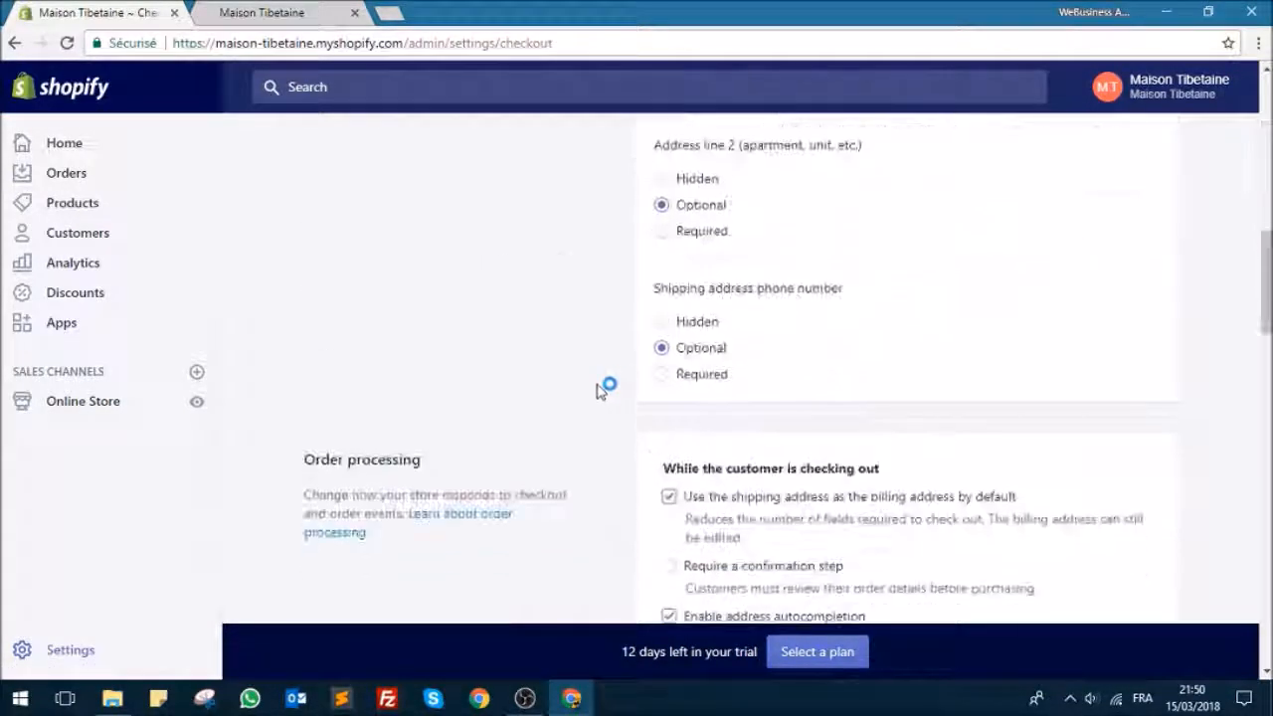
scroll(597, 373, "down", 5)
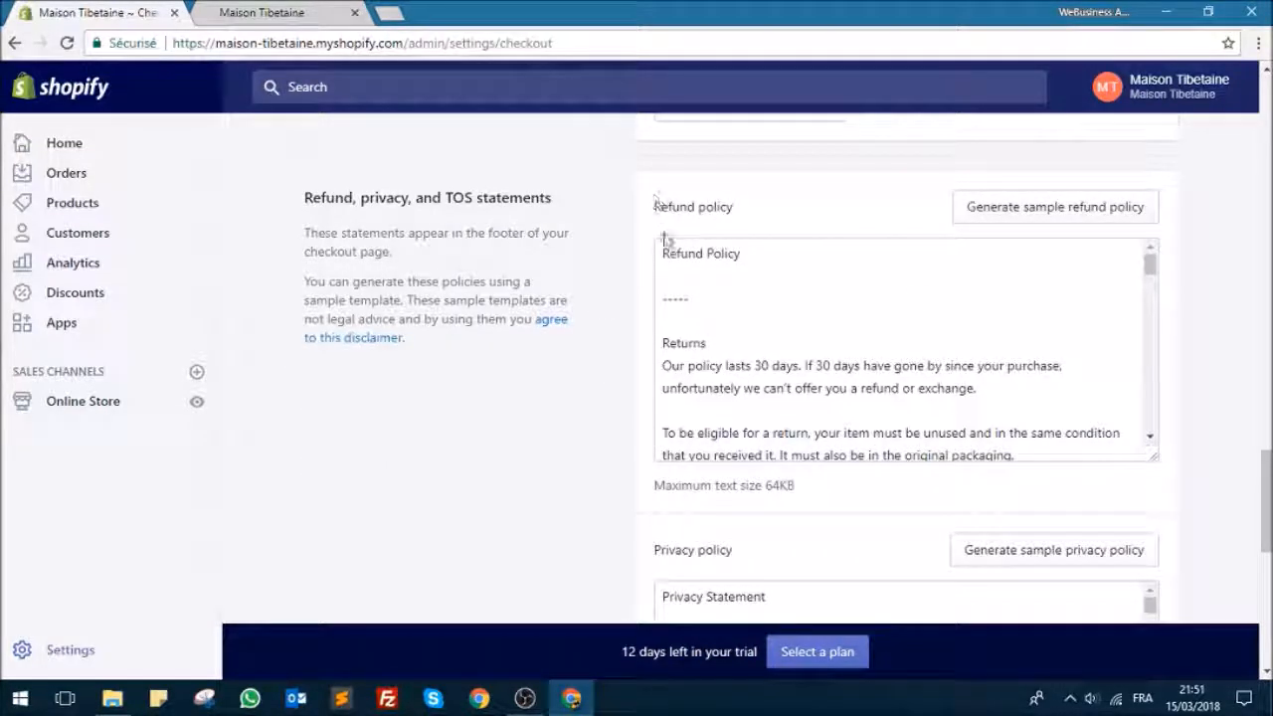
scroll(736, 348, "down", 3)
scroll(636, 450, "down", 2)
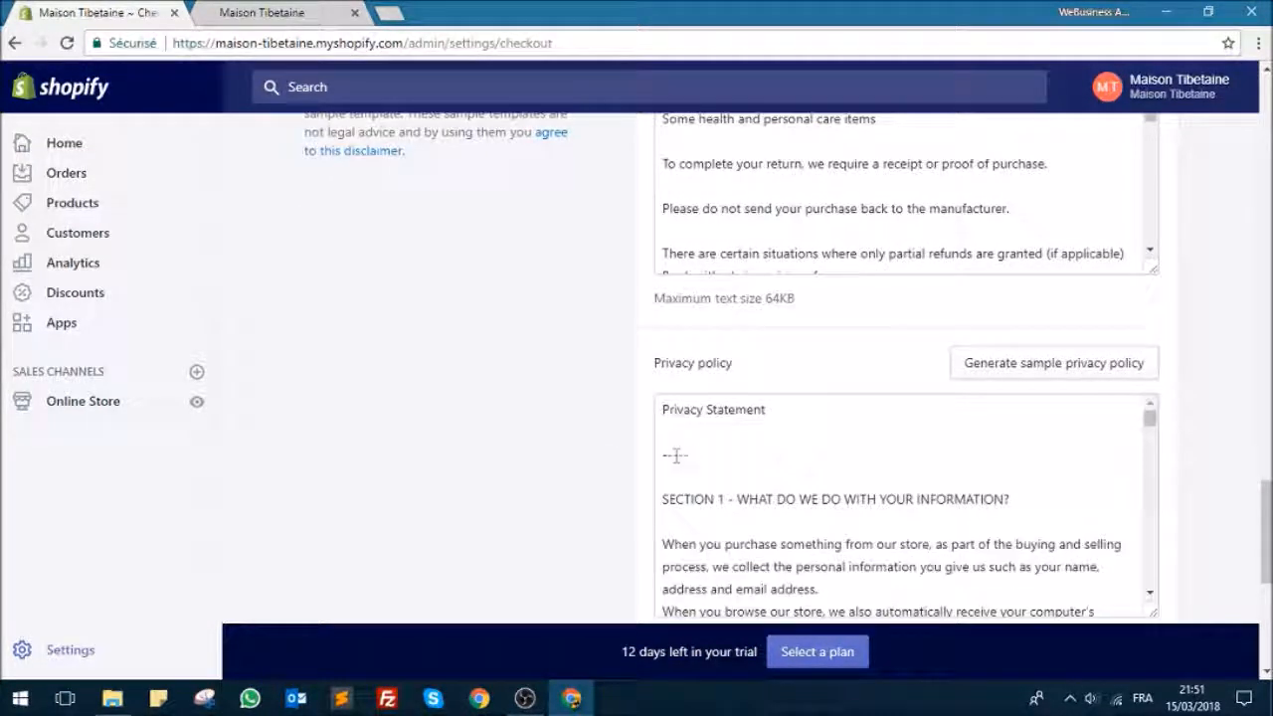
Step: Select the entire refund policy text in the checkout settings
scroll(596, 344, "up", 4)
left_click(722, 444)
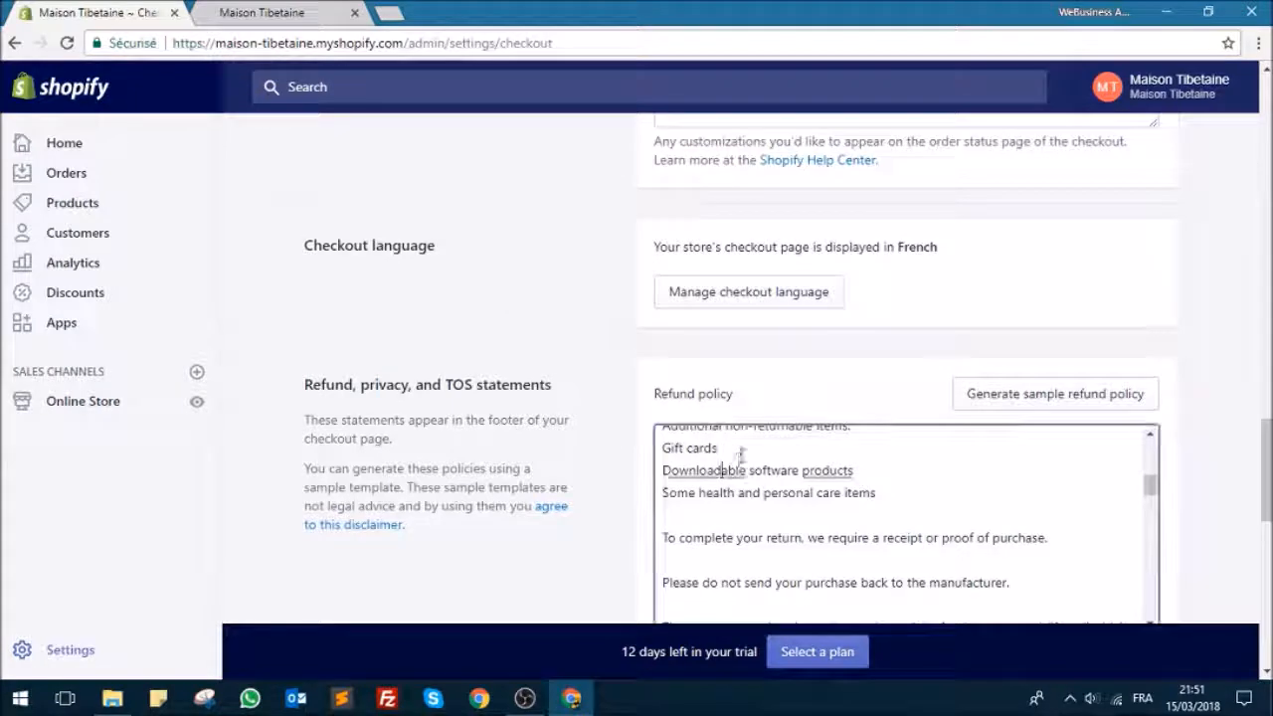
scroll(735, 467, "up", 2)
key("ctrl+a")
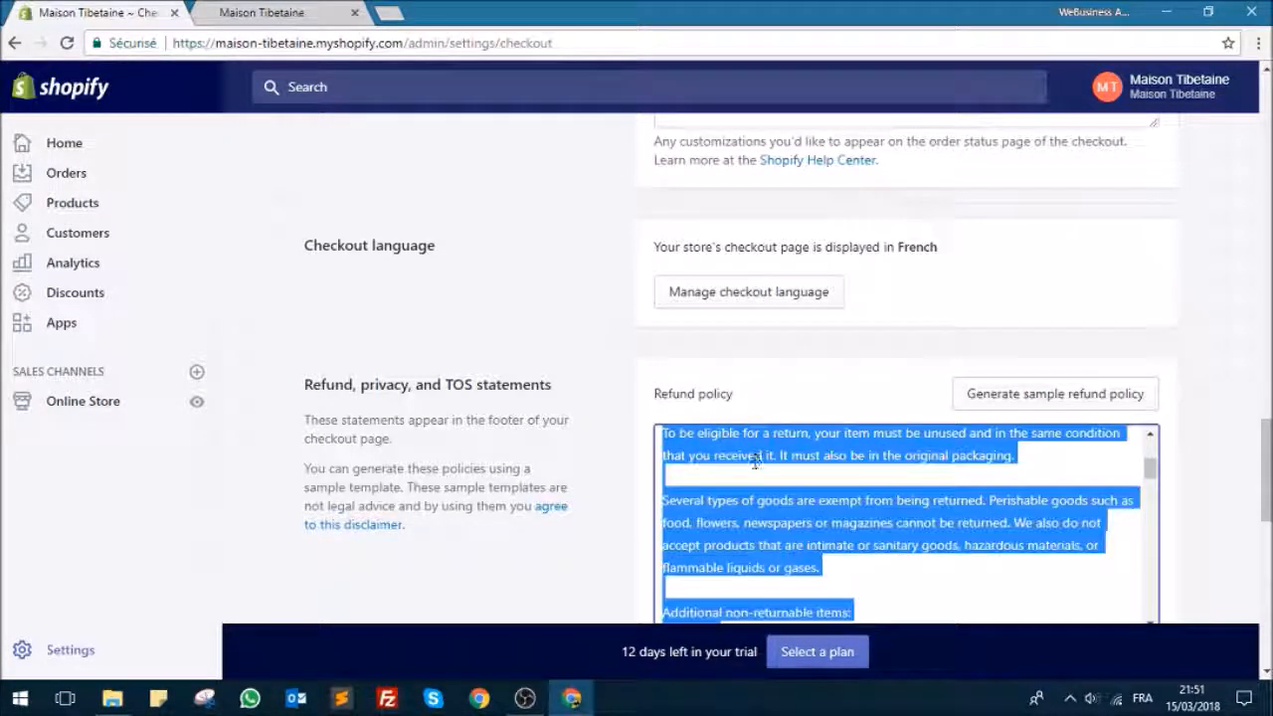
Step: Leave the checkout settings and open the online store's list of pages
left_click(113, 520)
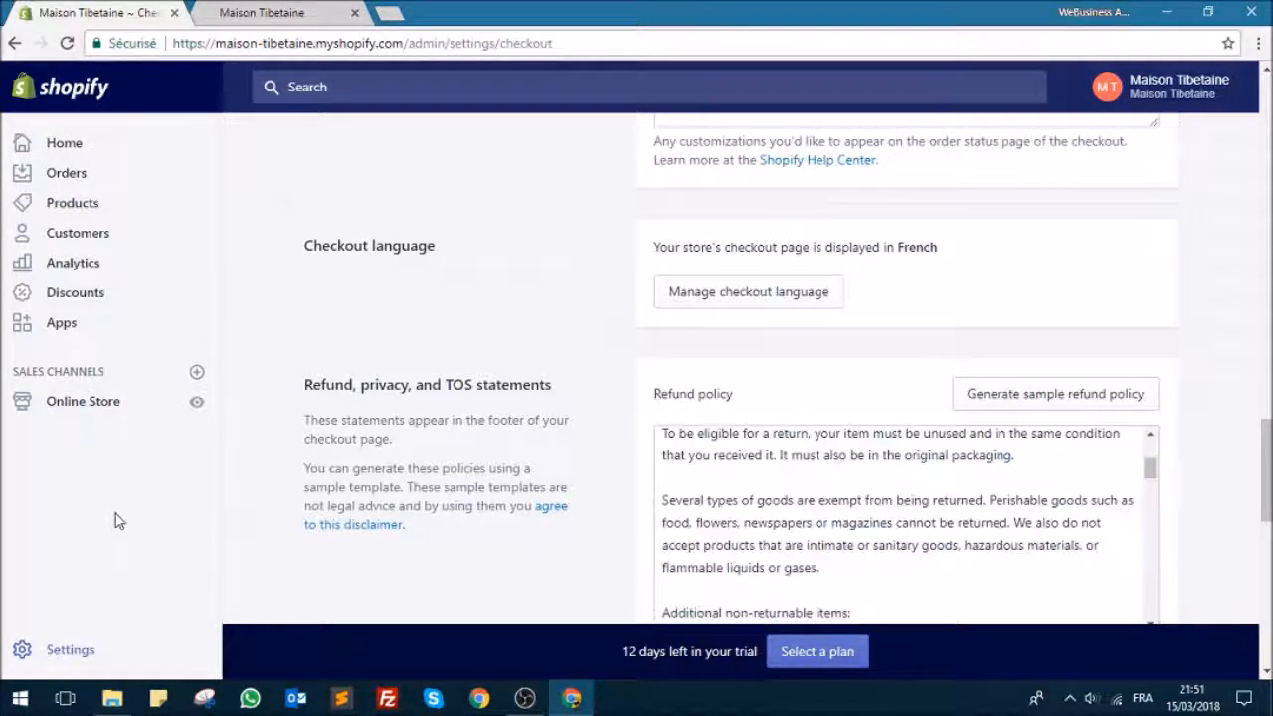
left_click(69, 401)
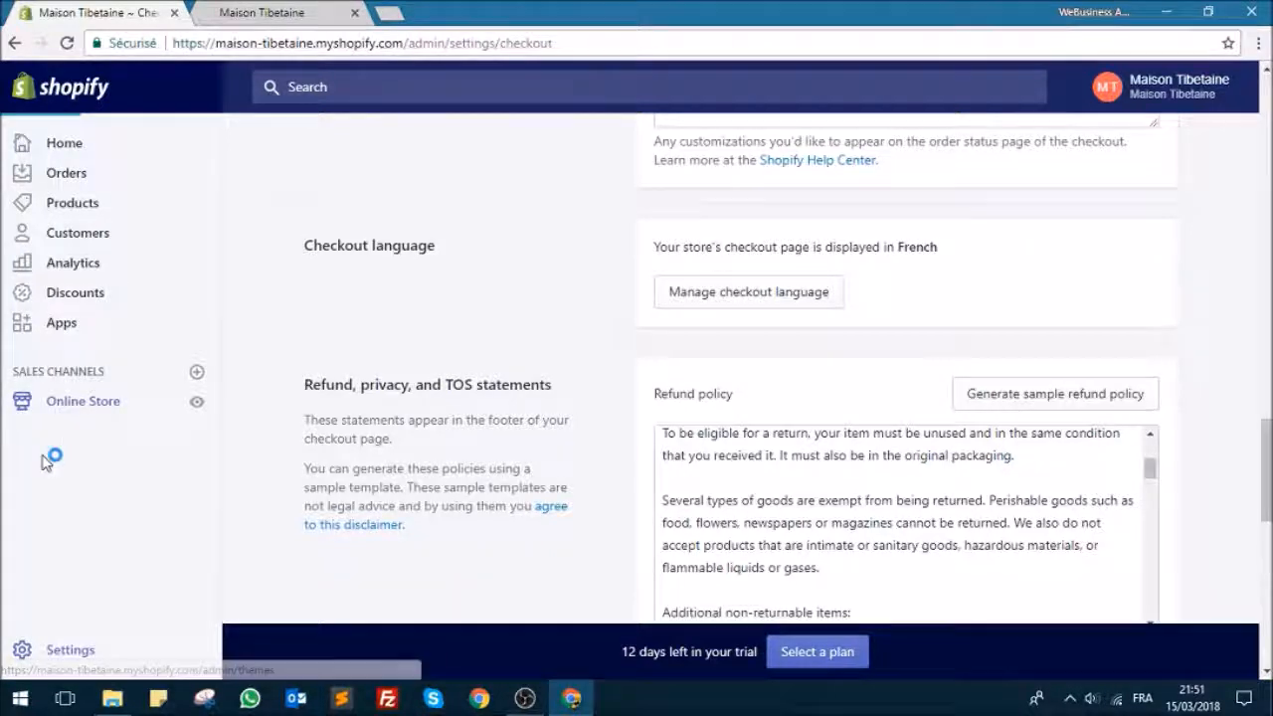
left_click(63, 485)
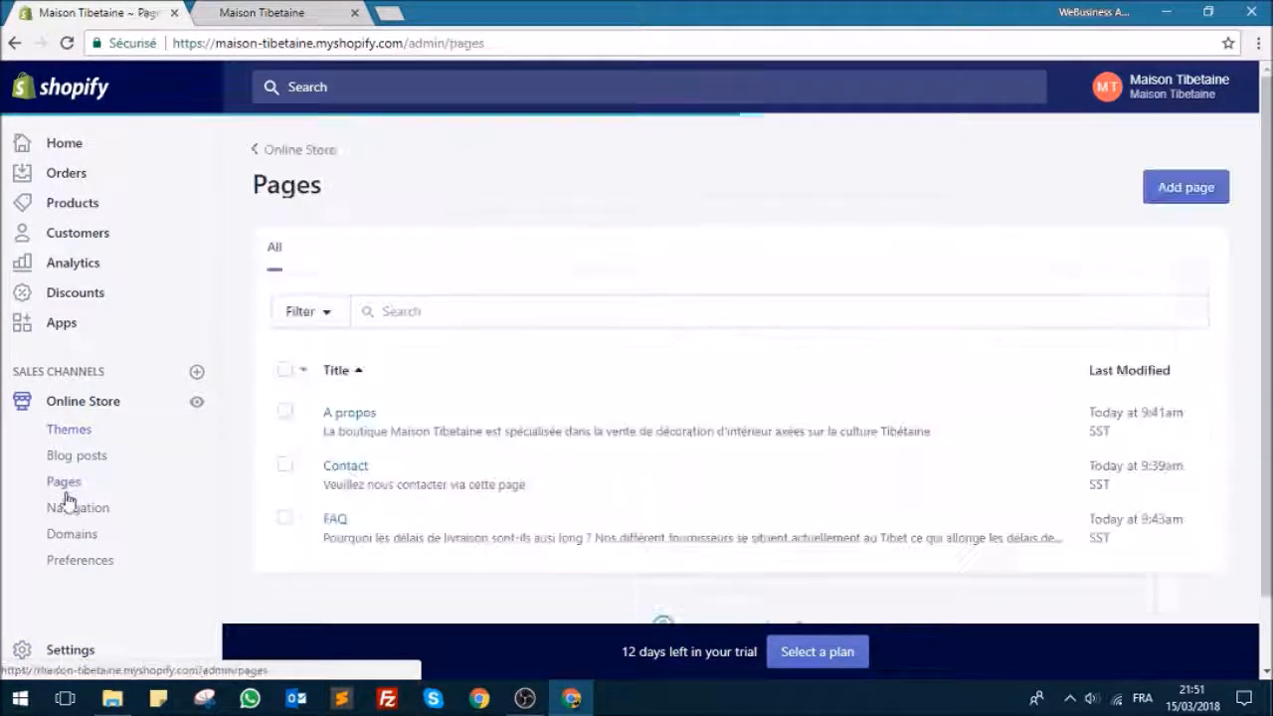